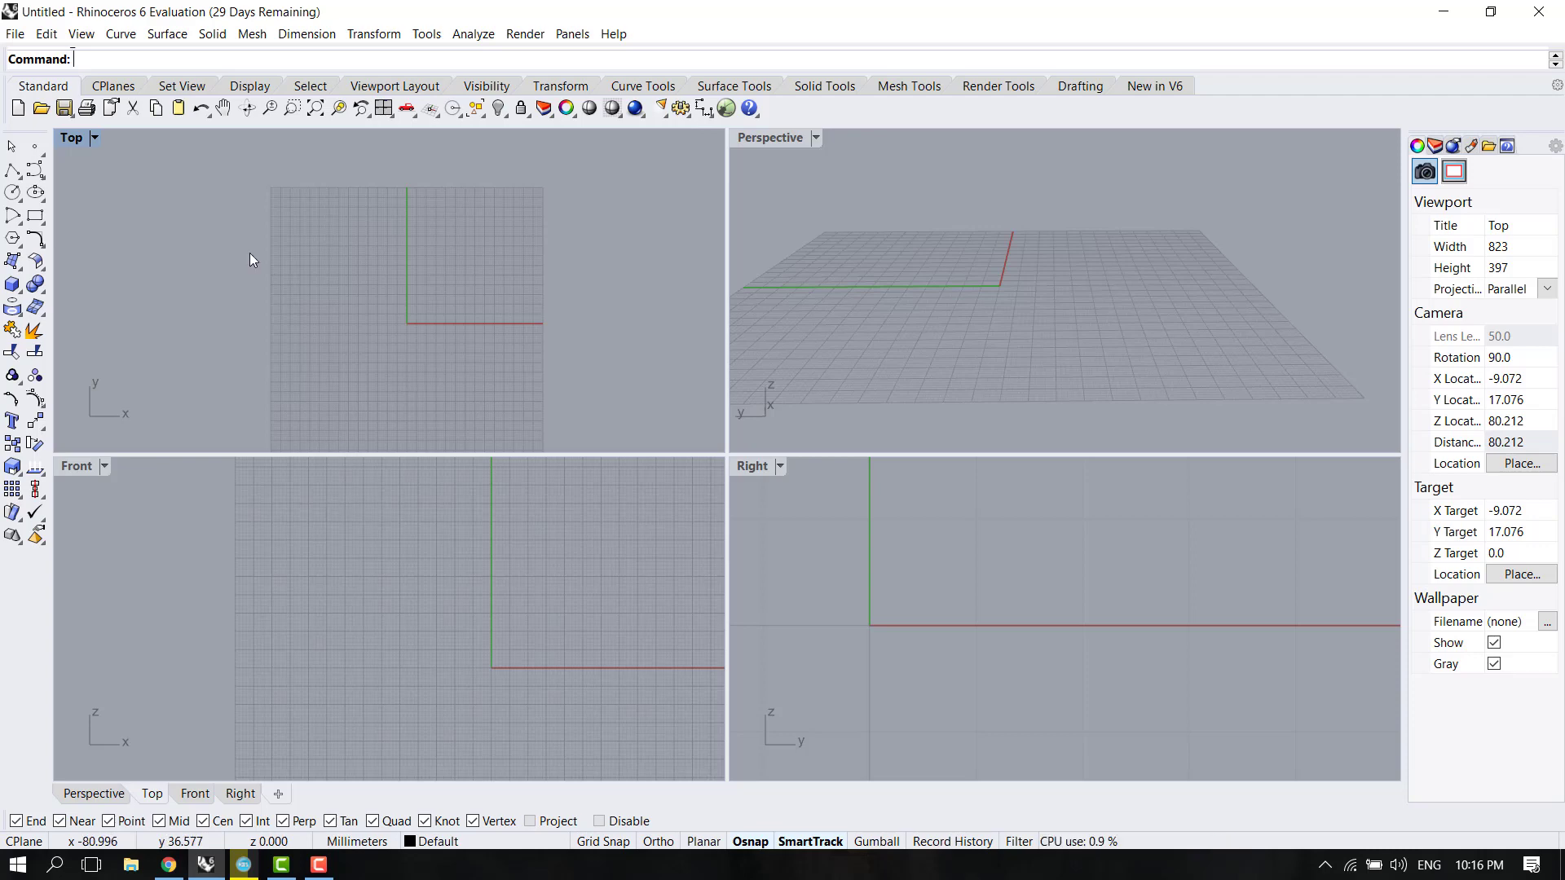
{"action": "scroll", "coordinate": [498, 270], "scroll_direction": "down", "scroll_amount": 1}
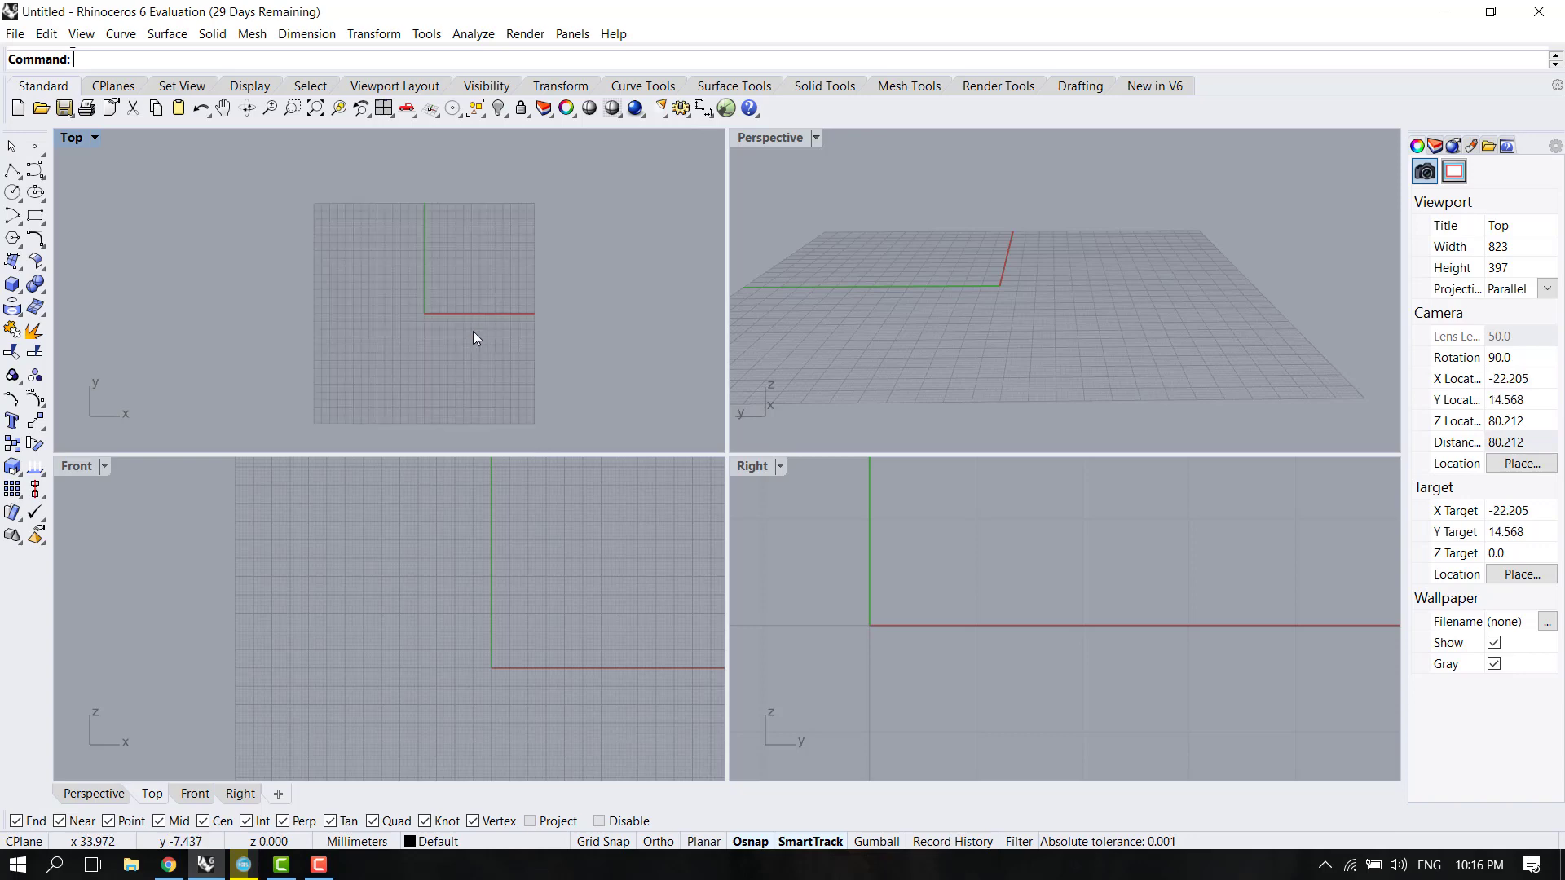
{"action": "scroll", "coordinate": [474, 332], "scroll_direction": "down", "scroll_amount": 1}
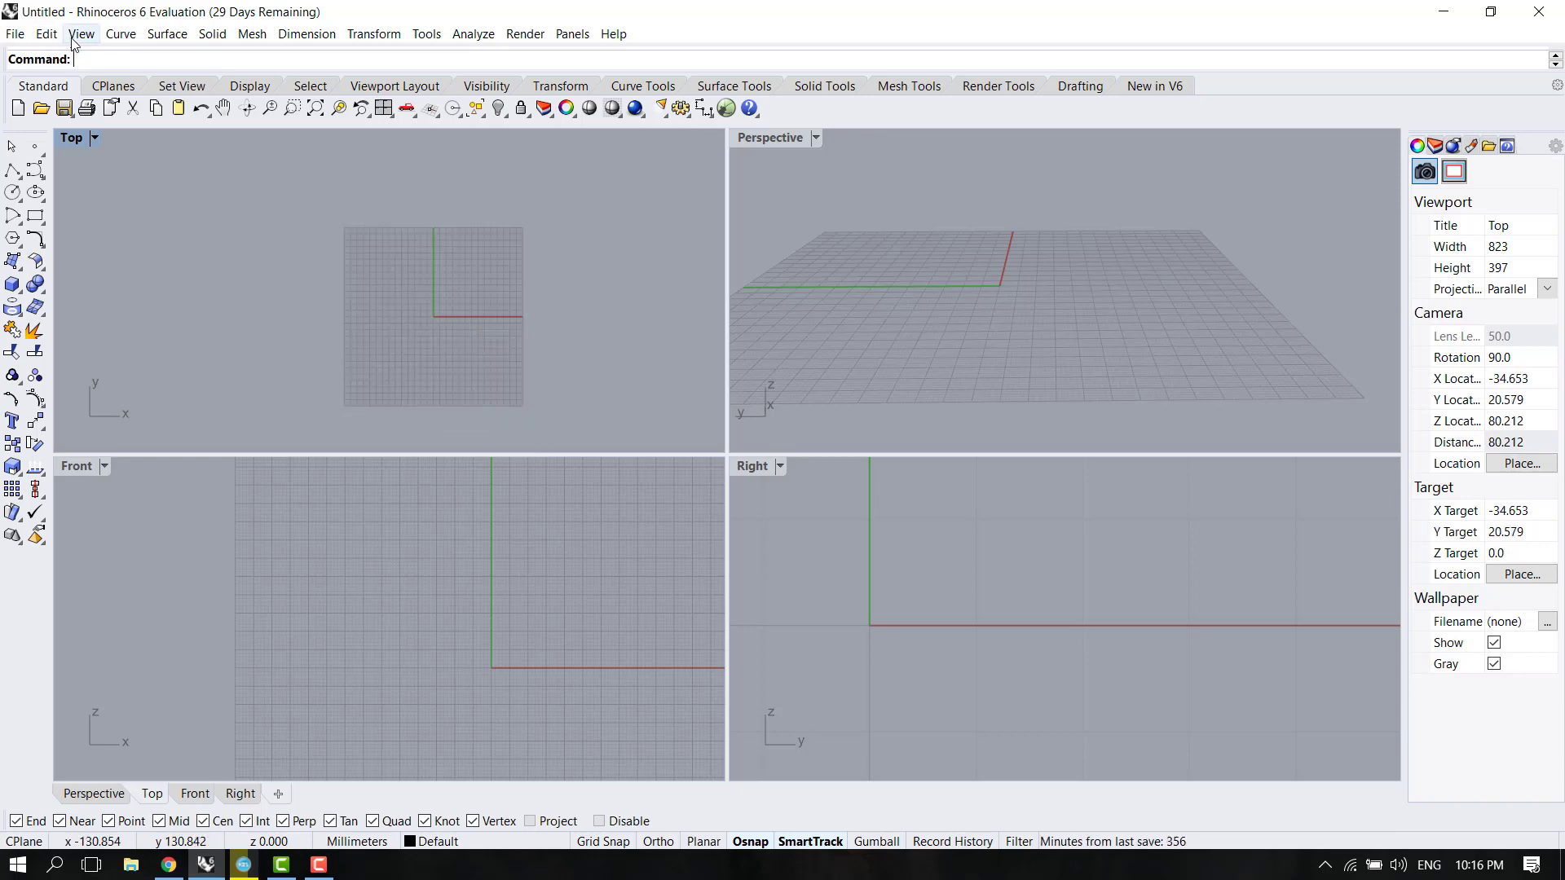
{"action": "scroll", "coordinate": [361, 331], "scroll_direction": "up", "scroll_amount": 1}
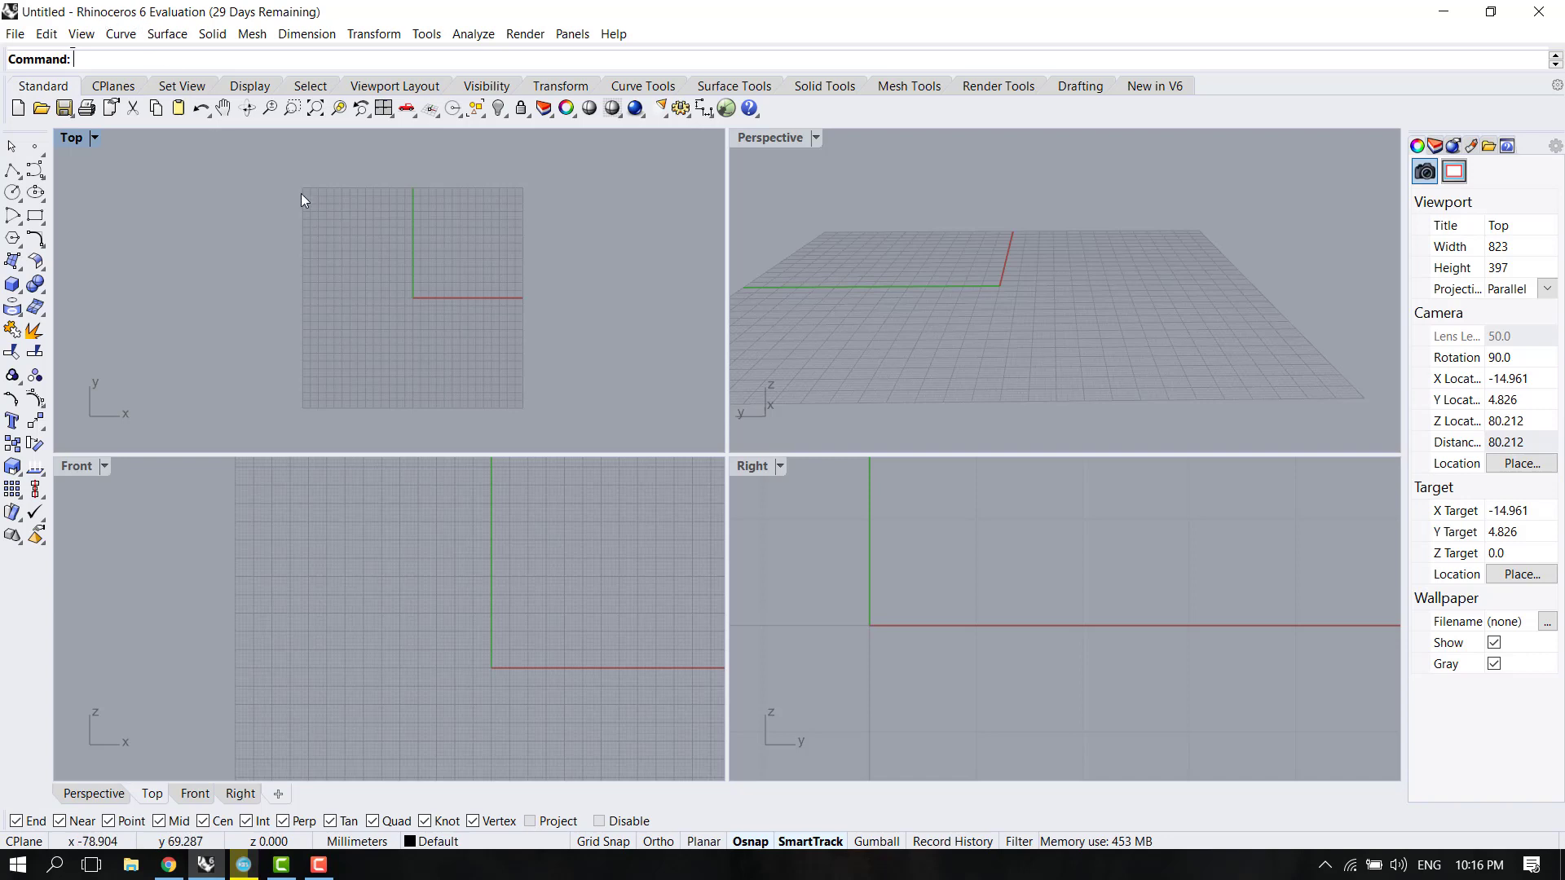
{"action": "scroll", "coordinate": [242, 336], "scroll_direction": "down", "scroll_amount": 1}
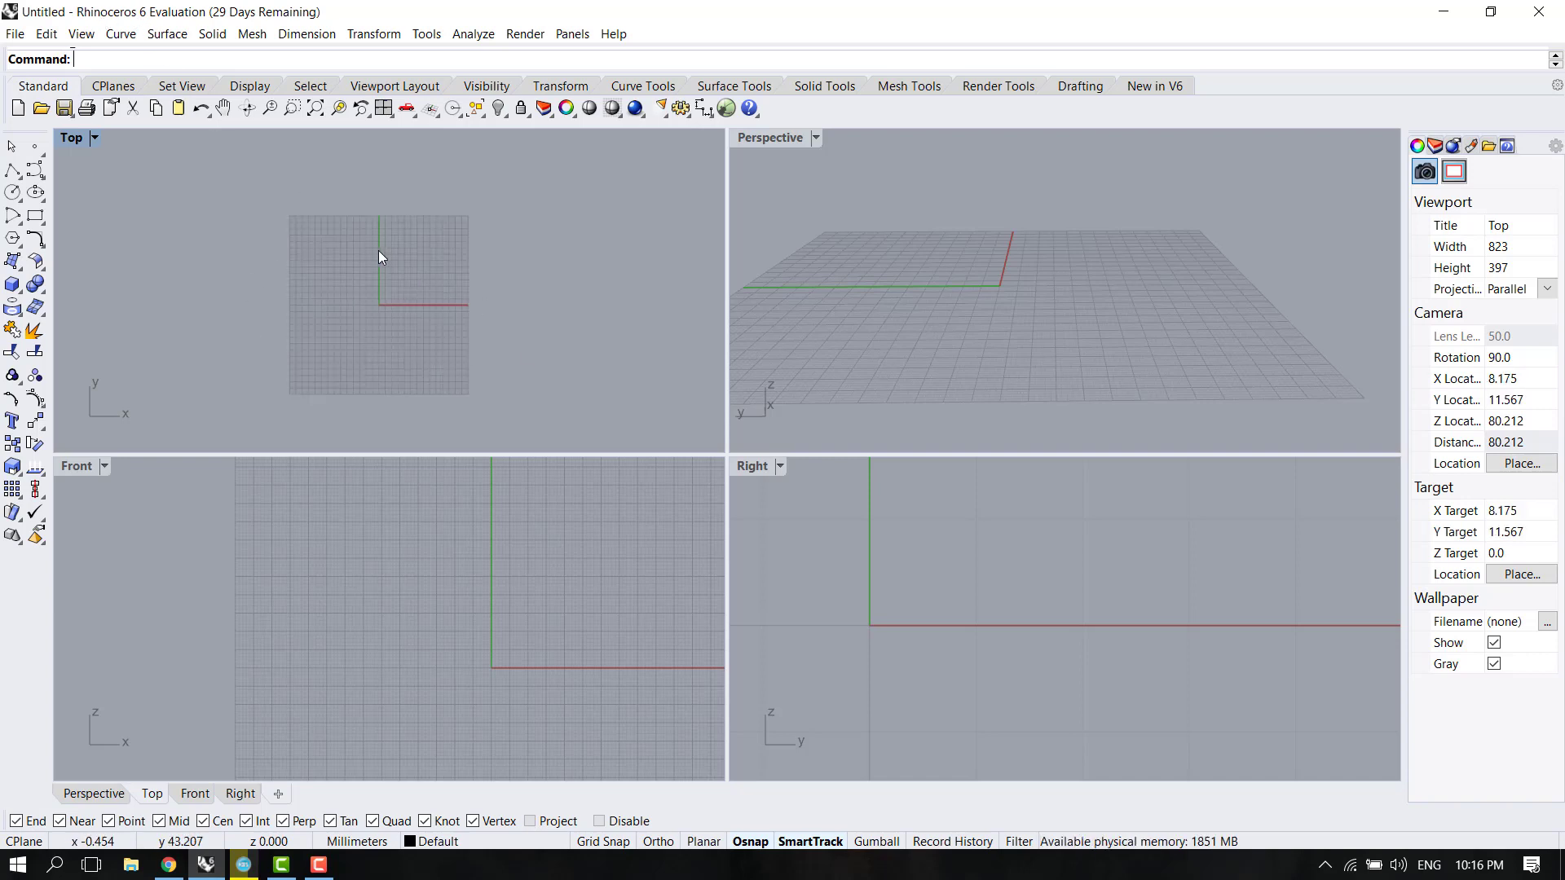
{"action": "scroll", "coordinate": [380, 255], "scroll_direction": "up", "scroll_amount": 2}
{"action": "scroll", "coordinate": [386, 261], "scroll_direction": "up", "scroll_amount": 1}
{"action": "scroll", "coordinate": [397, 258], "scroll_direction": "down", "scroll_amount": 1}
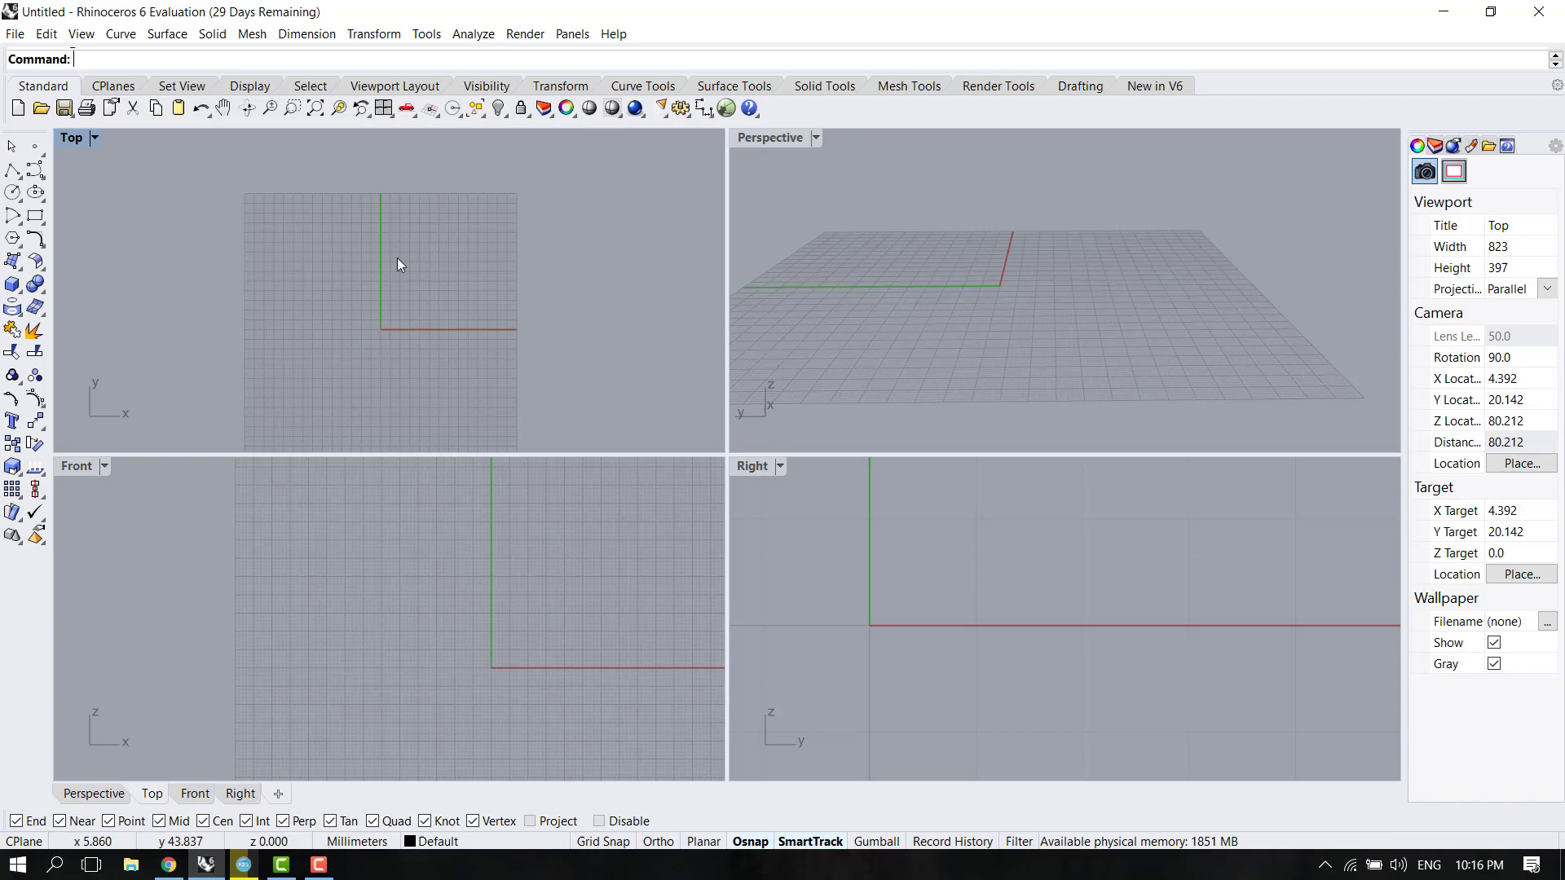
{"action": "scroll", "coordinate": [446, 361], "scroll_direction": "up", "scroll_amount": 2}
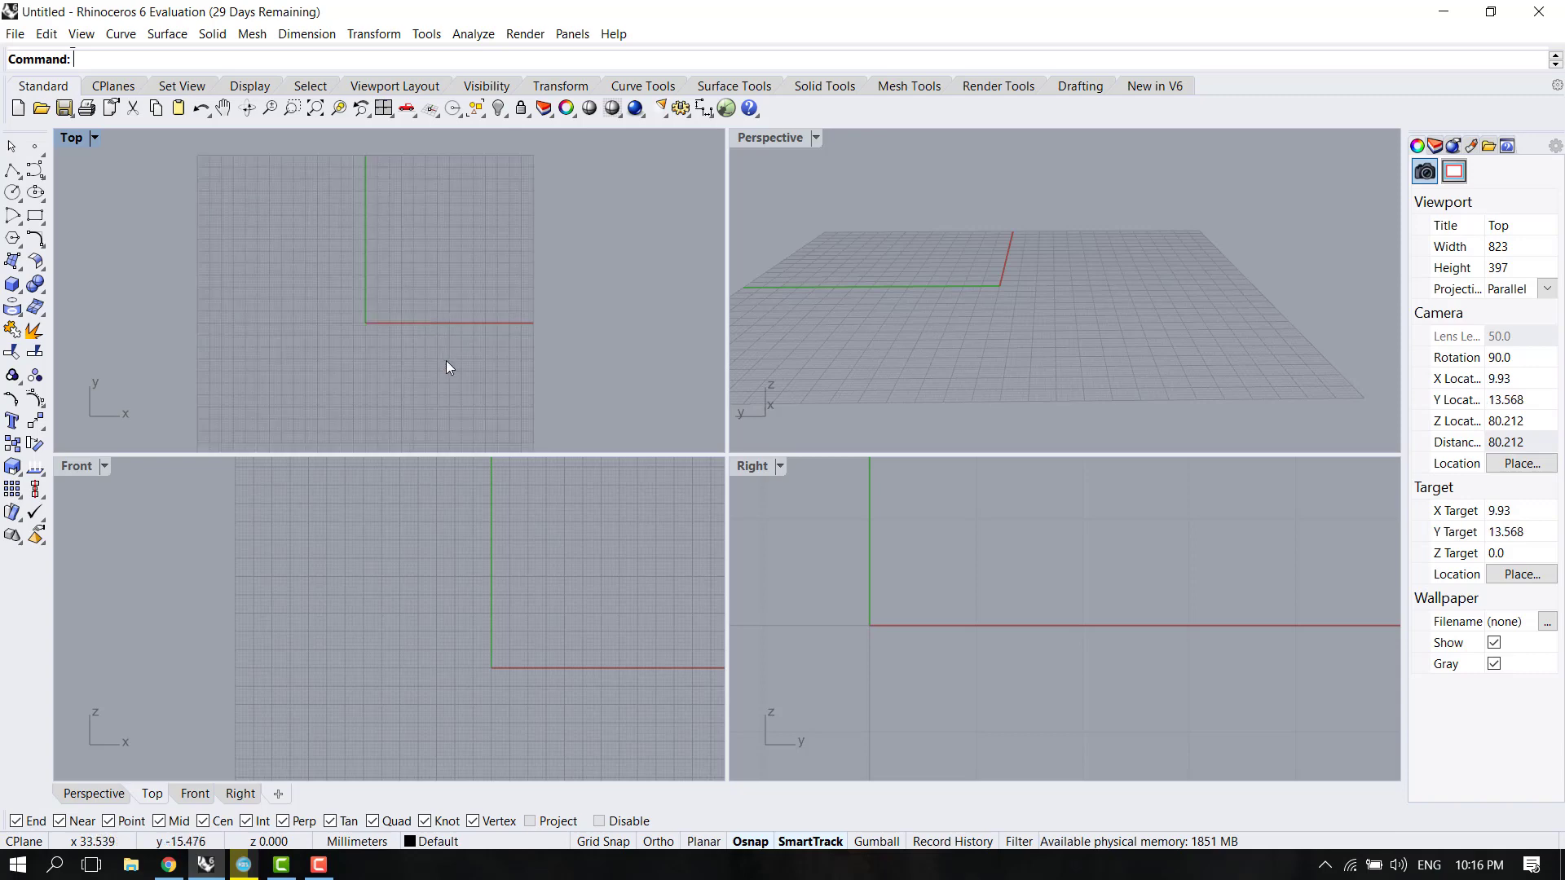
Maximize the Top view and draw a circle left of the origin, after one cancelled attempt.
{"action": "double_click", "coordinate": [67, 141]}
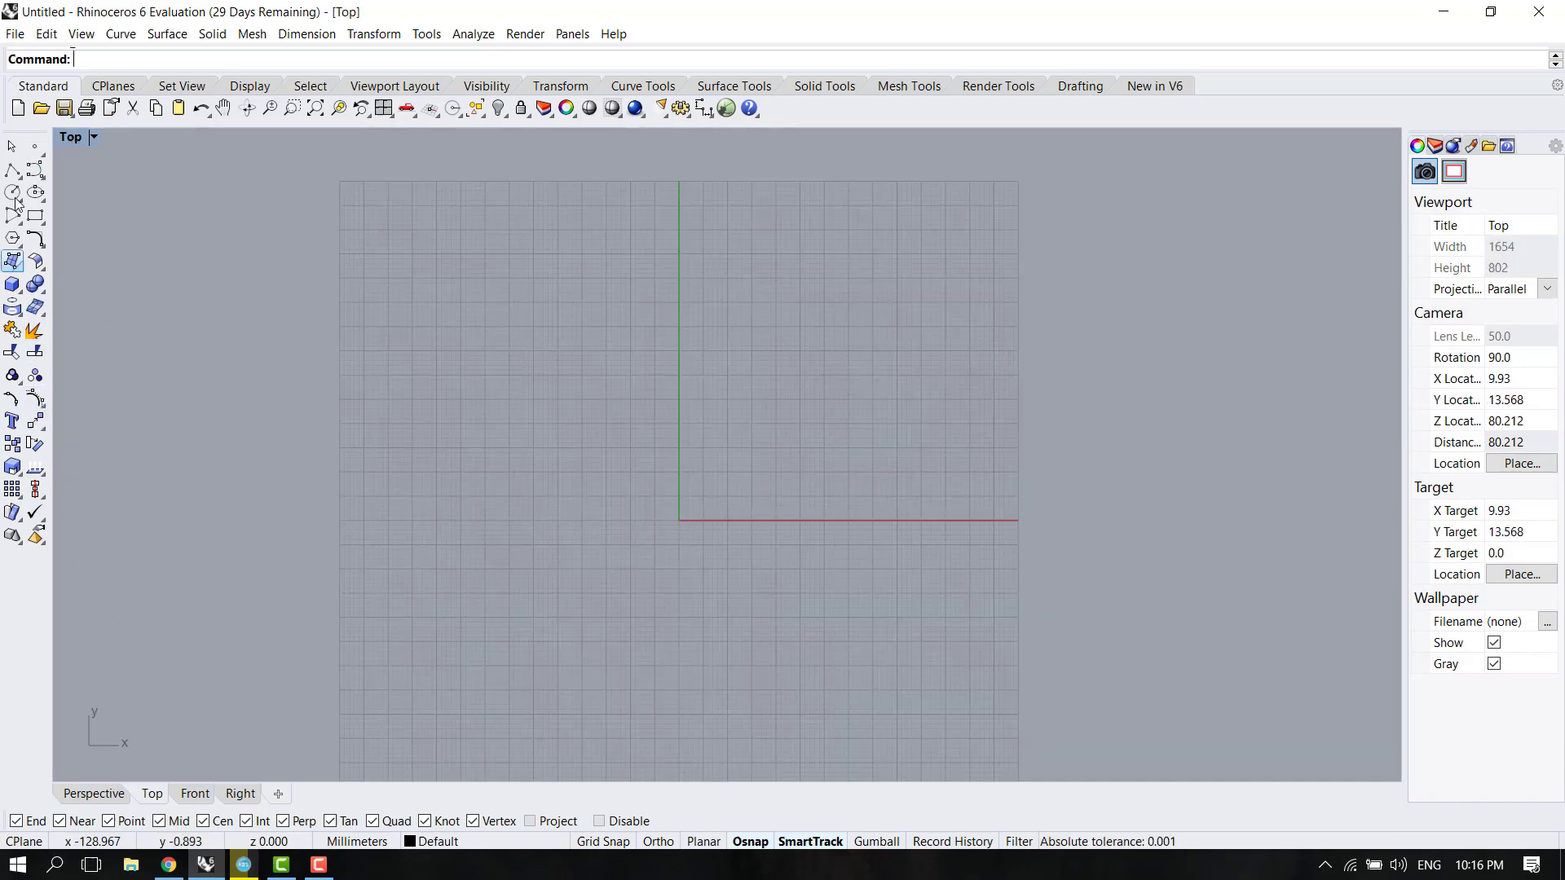
{"action": "left_click", "coordinate": [12, 192]}
{"action": "left_click", "coordinate": [475, 505]}
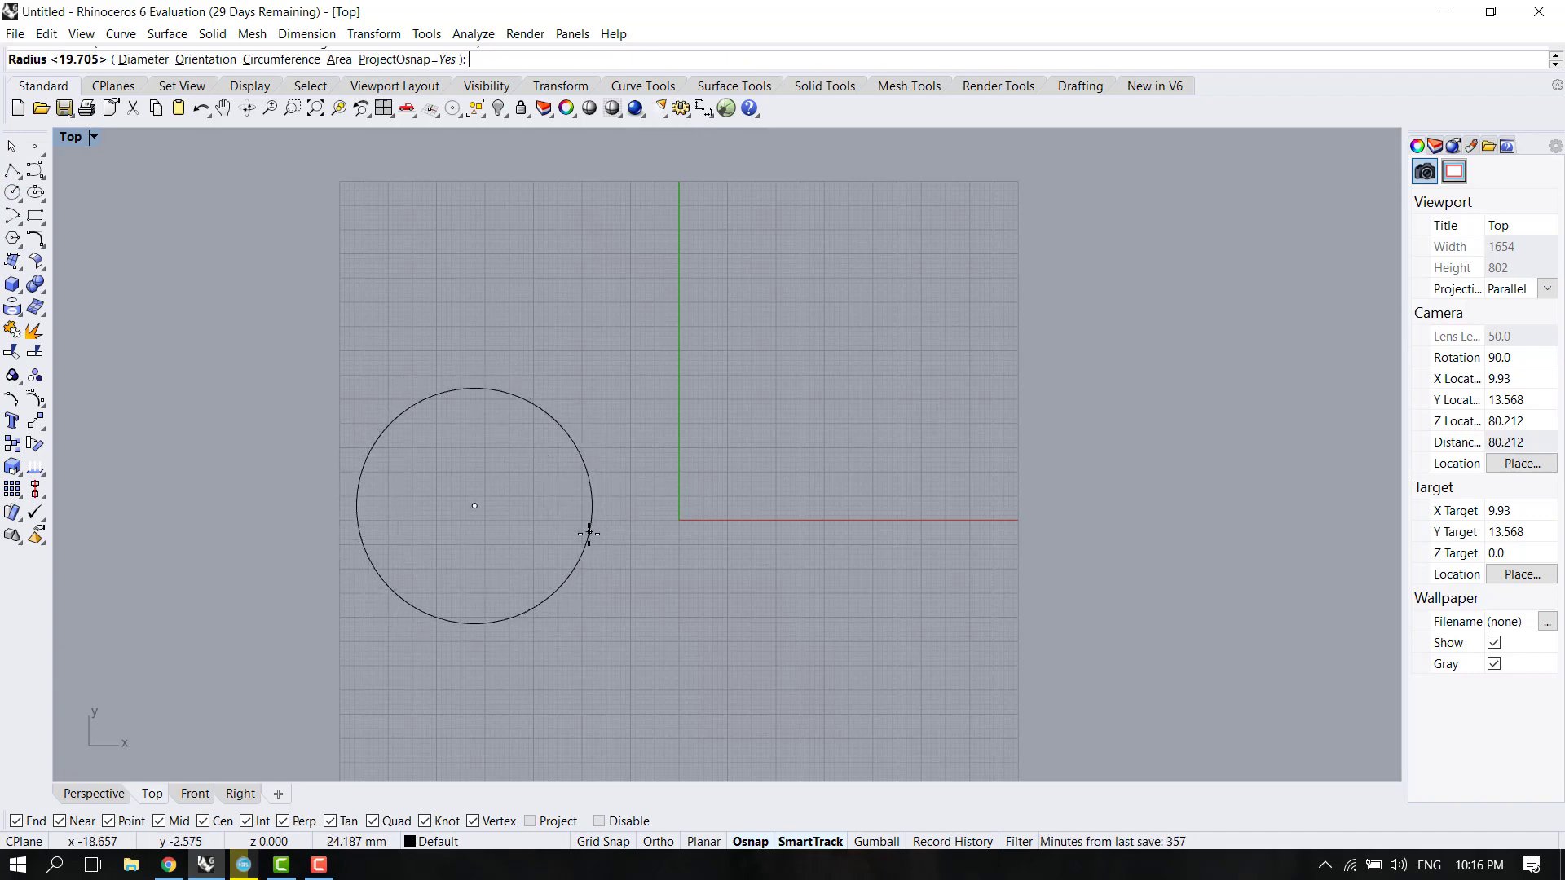
{"action": "key", "text": "Escape"}
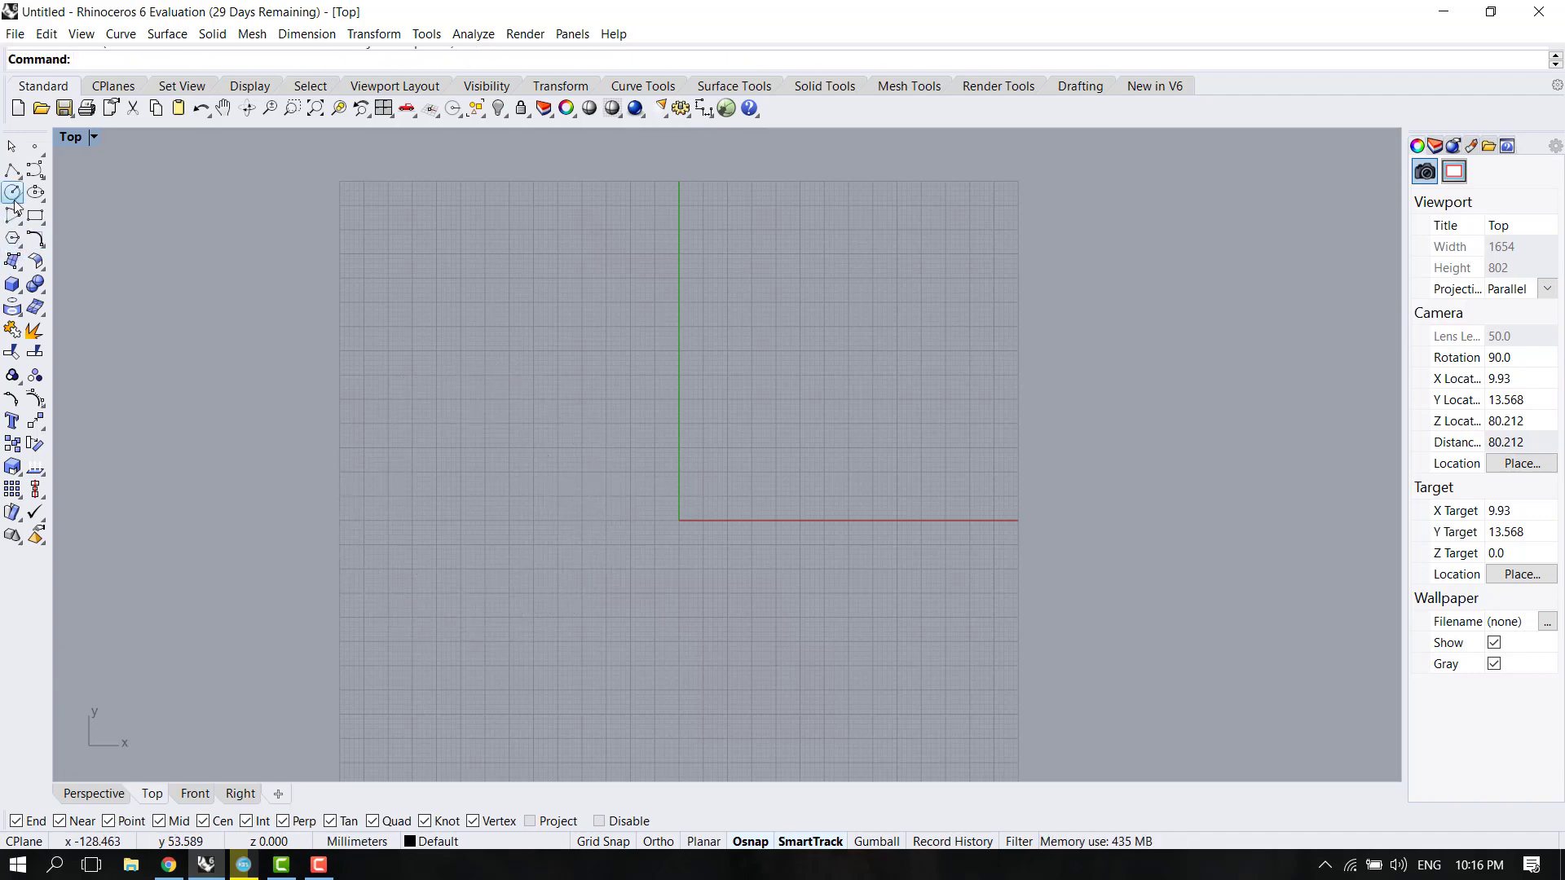
{"action": "left_click", "coordinate": [13, 192]}
{"action": "left_click", "coordinate": [509, 475]}
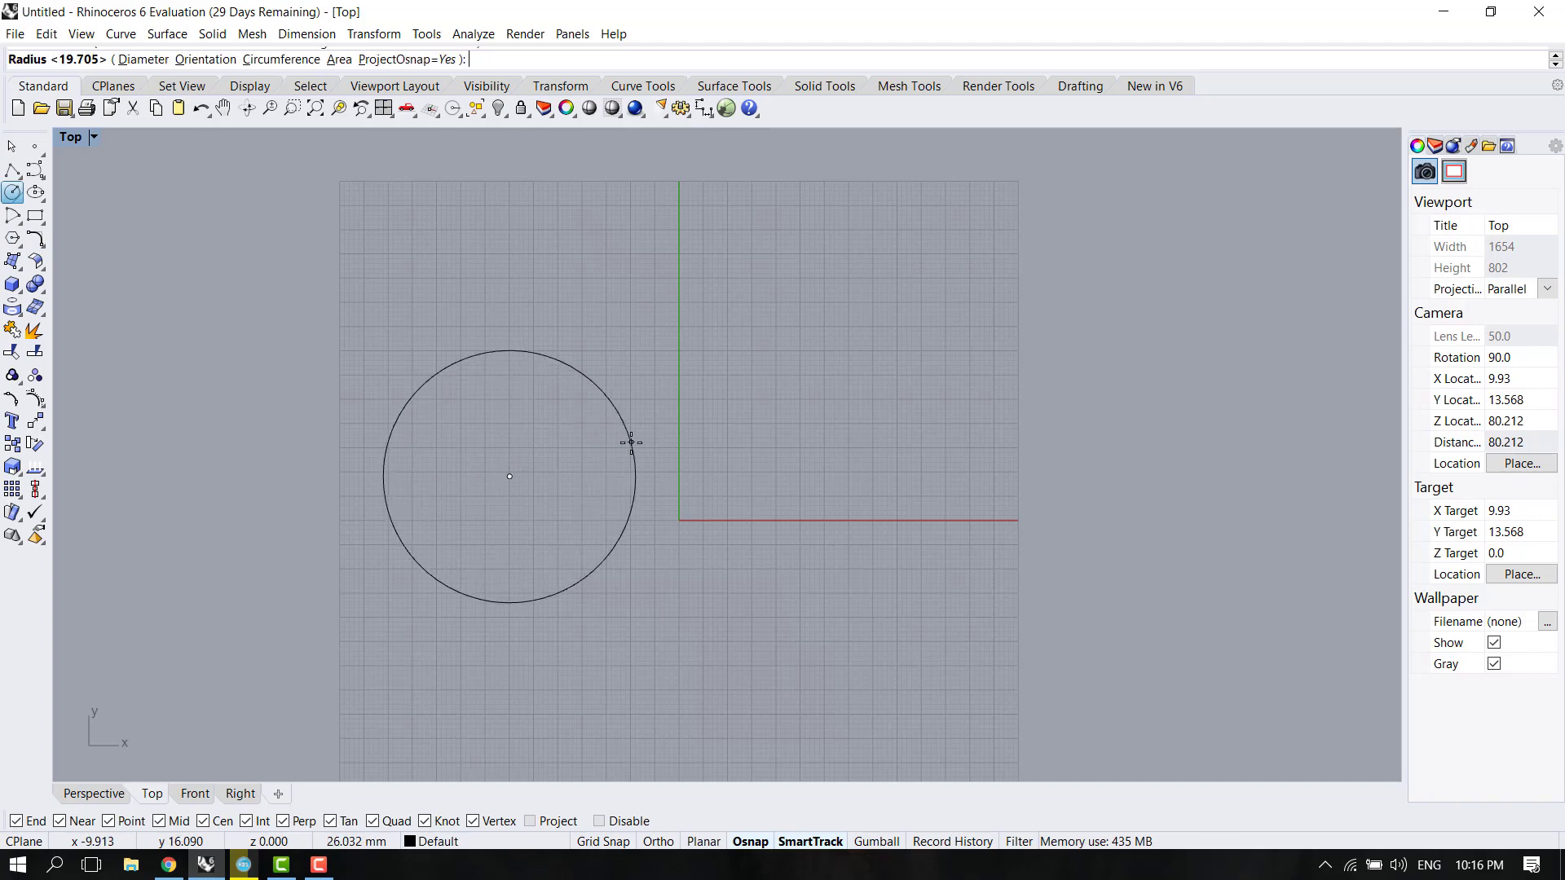
{"action": "left_click", "coordinate": [632, 441]}
{"action": "scroll", "coordinate": [489, 523], "scroll_direction": "down", "scroll_amount": 4}
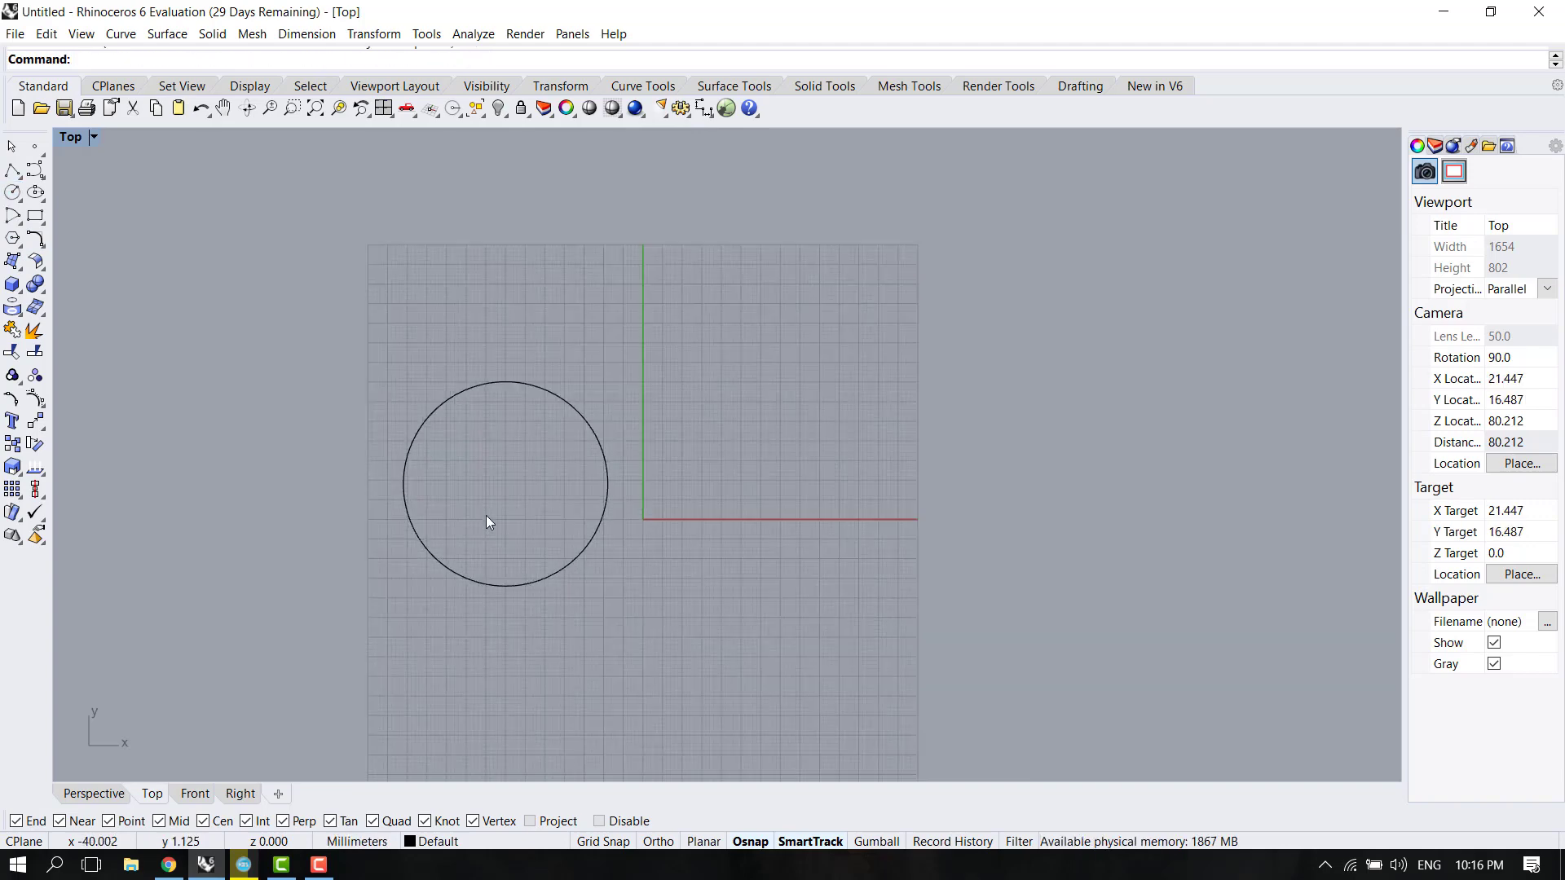
Restore the four views, maximize the Front view, and select the edge-on circle.
{"action": "double_click", "coordinate": [71, 137]}
{"action": "left_click", "coordinate": [642, 523]}
{"action": "scroll", "coordinate": [512, 609], "scroll_direction": "down", "scroll_amount": 1}
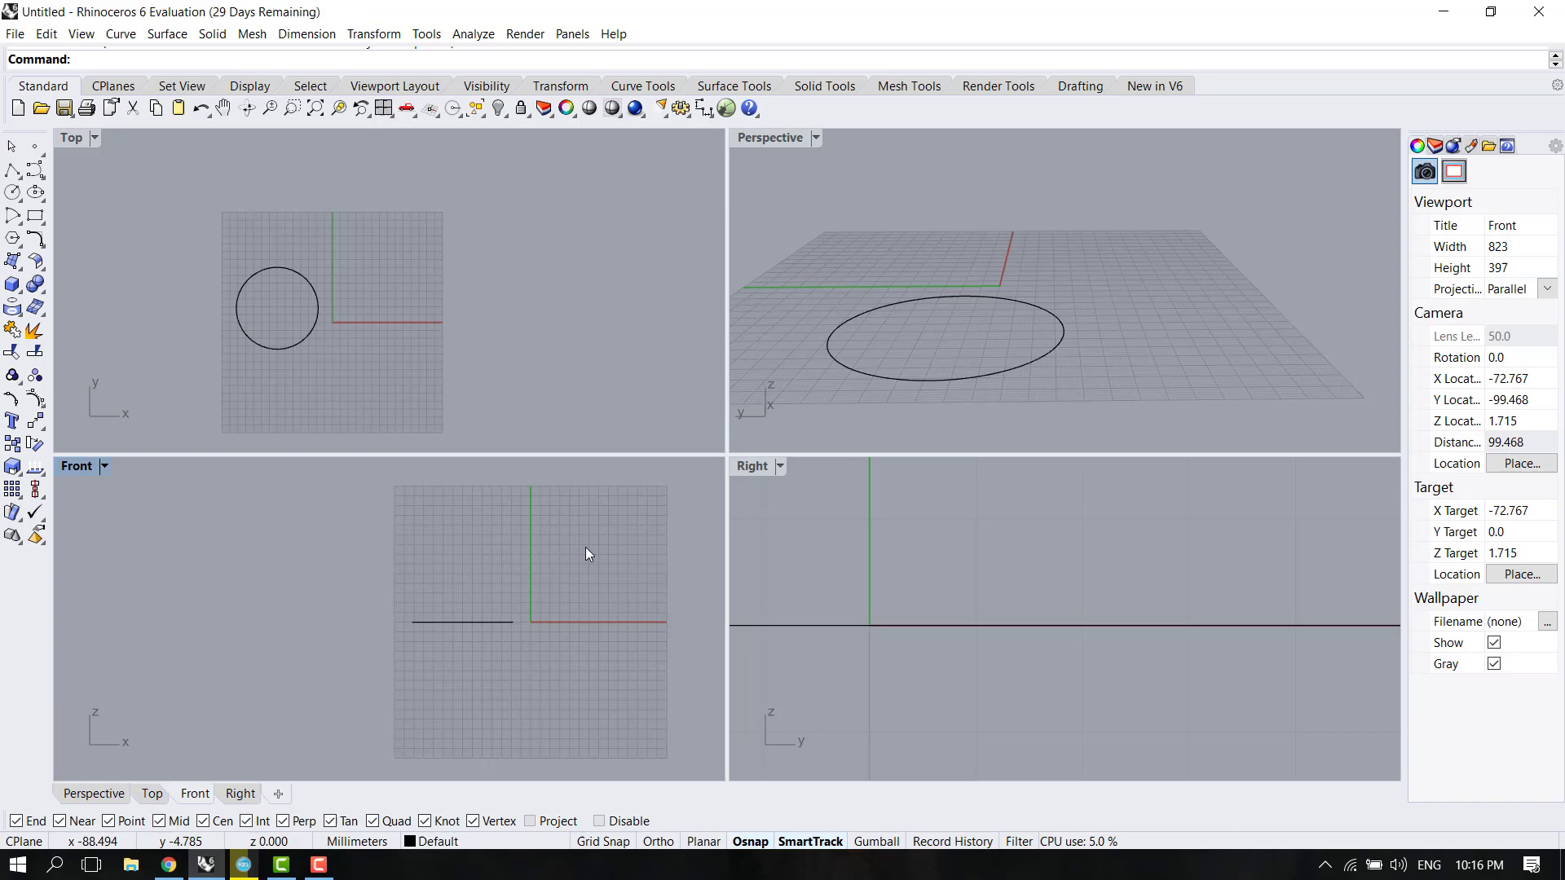
{"action": "scroll", "coordinate": [352, 637], "scroll_direction": "down", "scroll_amount": 1}
{"action": "scroll", "coordinate": [543, 621], "scroll_direction": "up", "scroll_amount": 1}
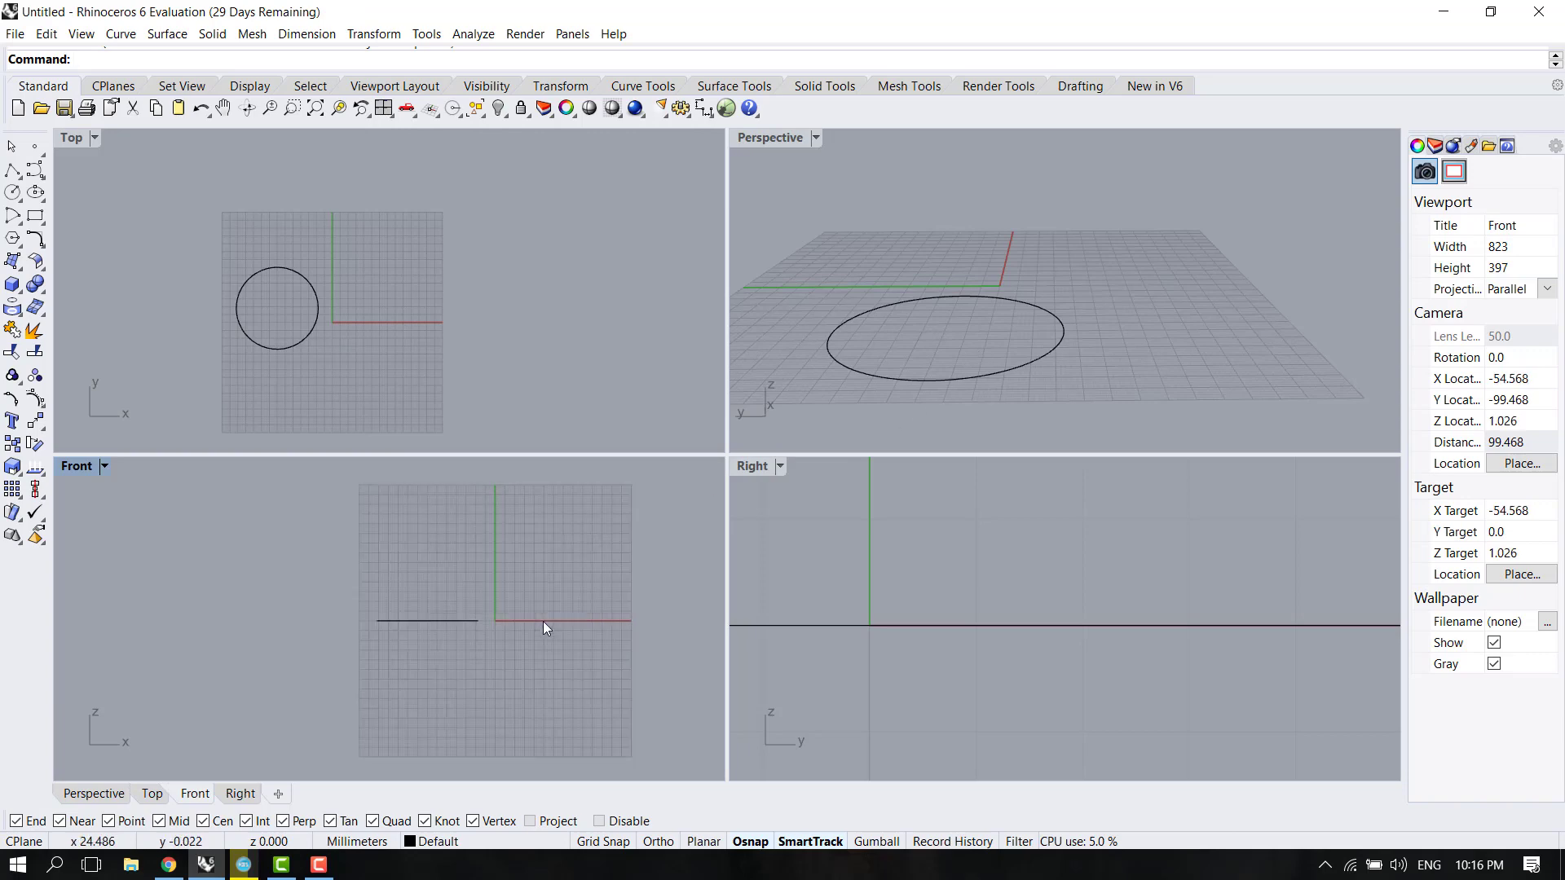
{"action": "scroll", "coordinate": [489, 599], "scroll_direction": "up", "scroll_amount": 1}
{"action": "scroll", "coordinate": [378, 750], "scroll_direction": "down", "scroll_amount": 1}
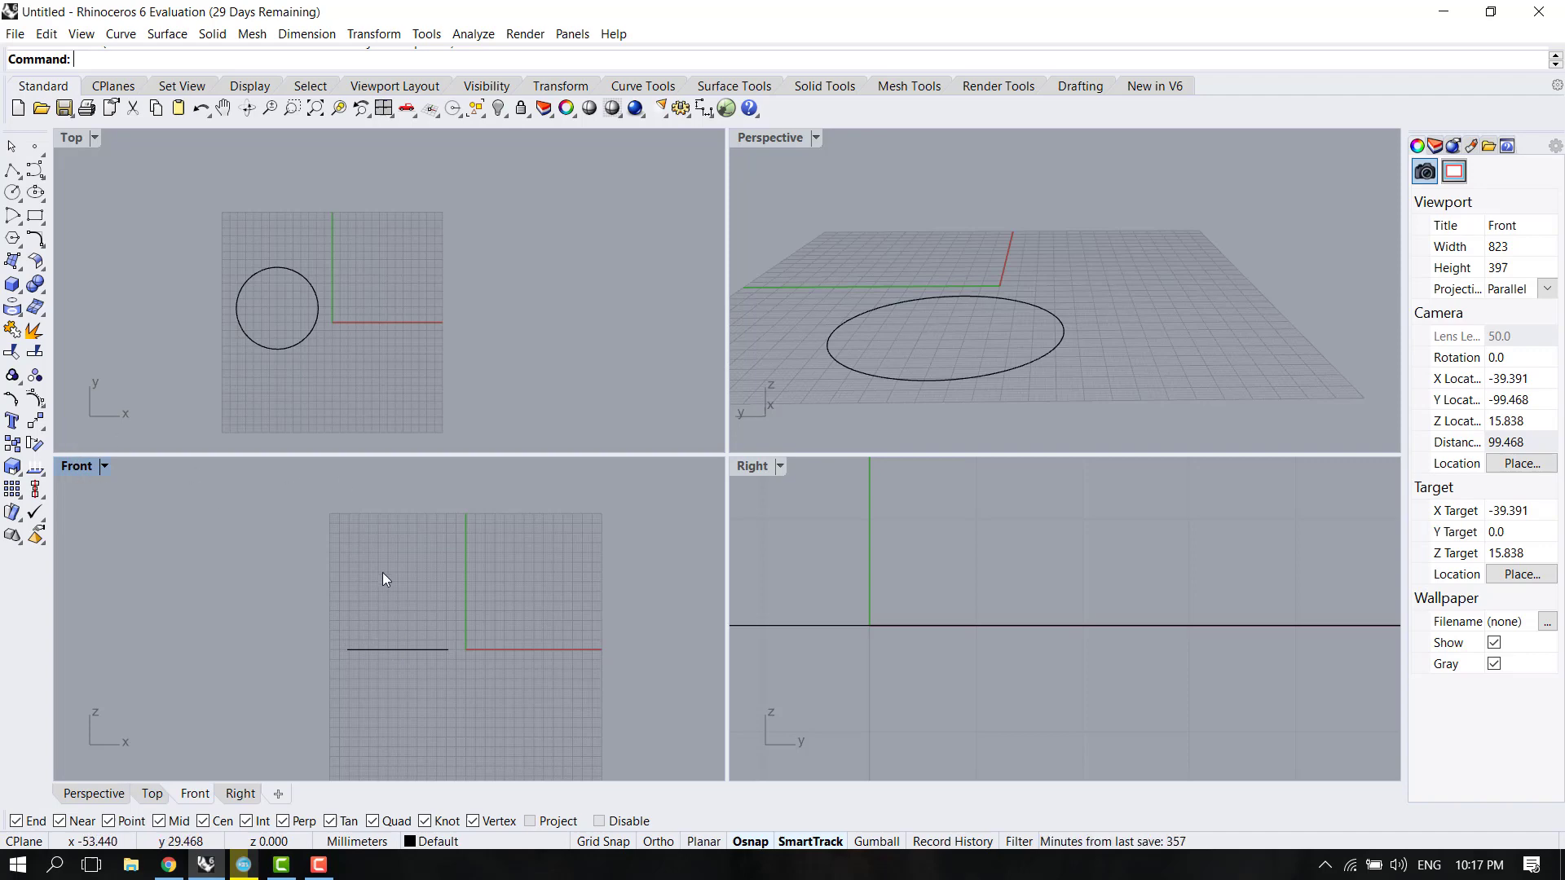
{"action": "left_click_drag", "start_coordinate": [263, 588], "coordinate": [637, 656]}
{"action": "left_click", "coordinate": [437, 586]}
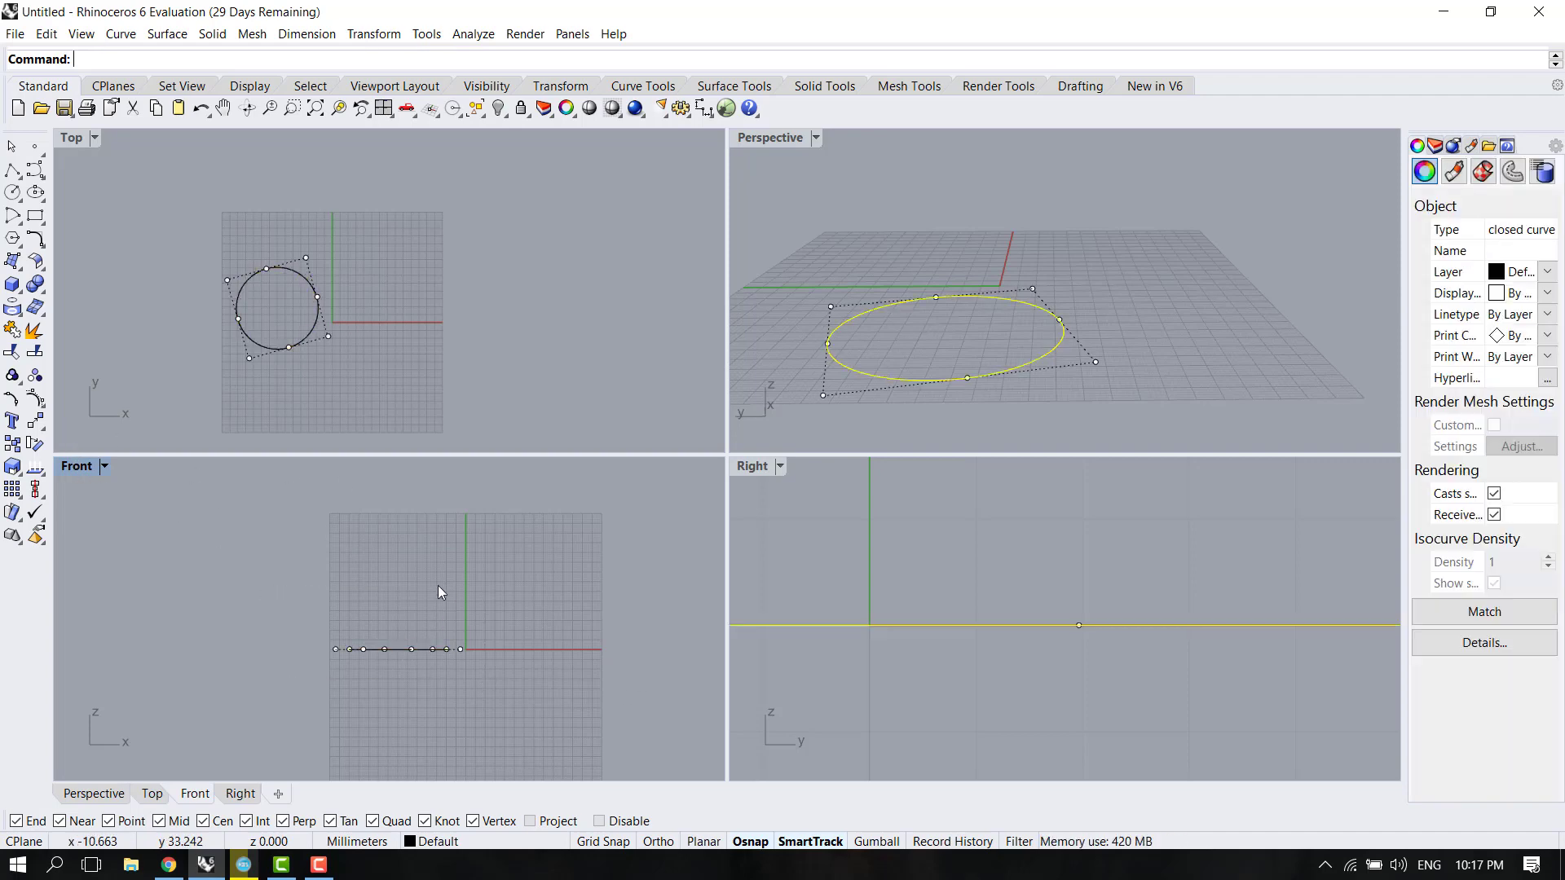
{"action": "double_click", "coordinate": [76, 466]}
{"action": "scroll", "coordinate": [367, 502], "scroll_direction": "down", "scroll_amount": 2}
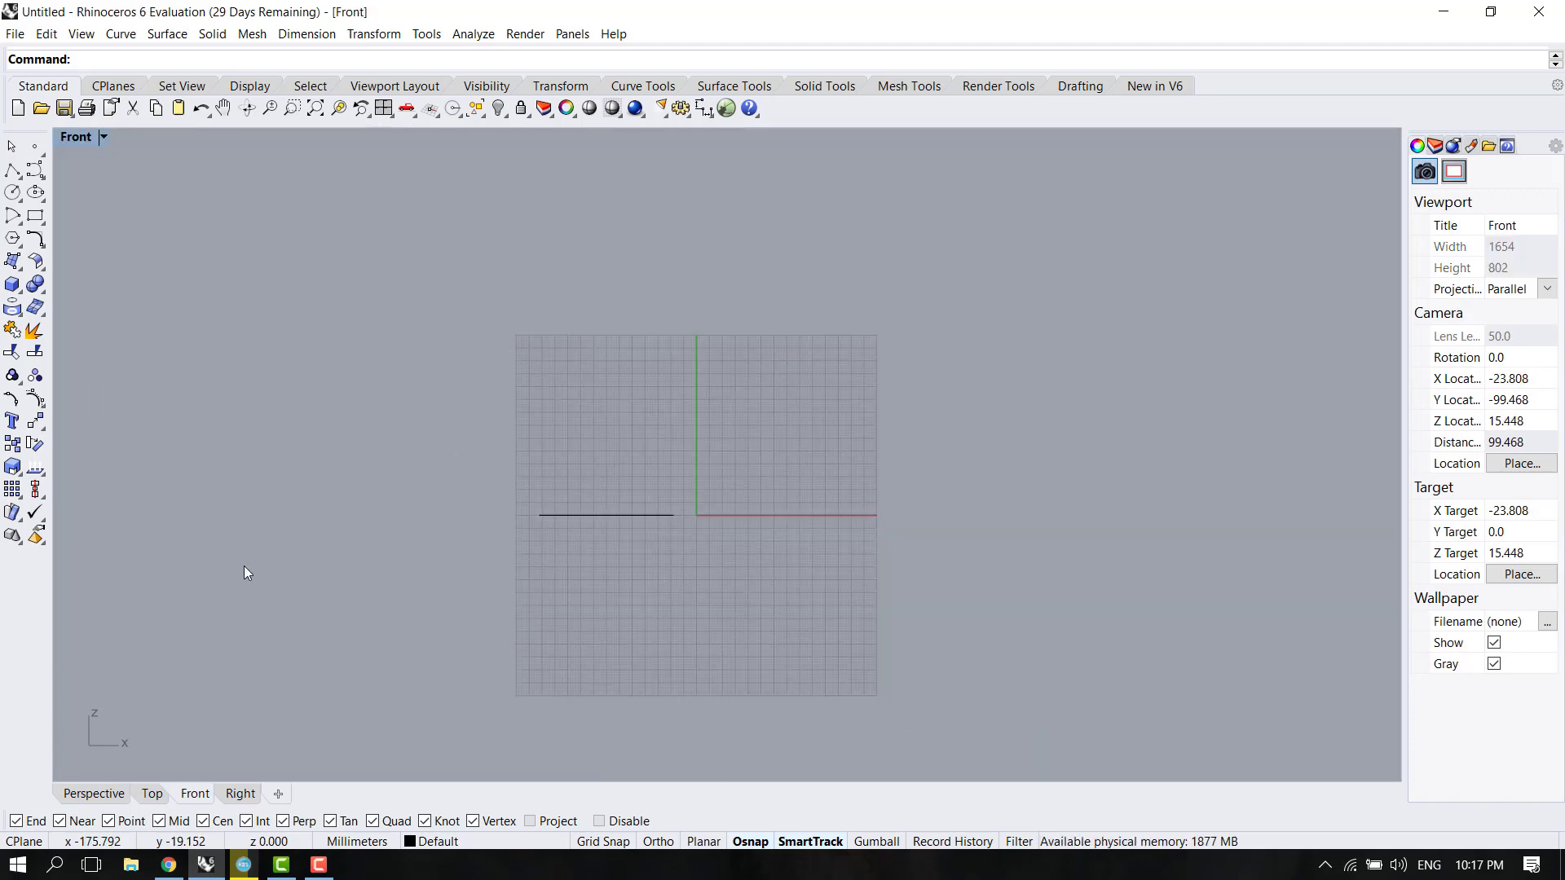
{"action": "scroll", "coordinate": [610, 477], "scroll_direction": "up", "scroll_amount": 2}
{"action": "left_click", "coordinate": [648, 550]}
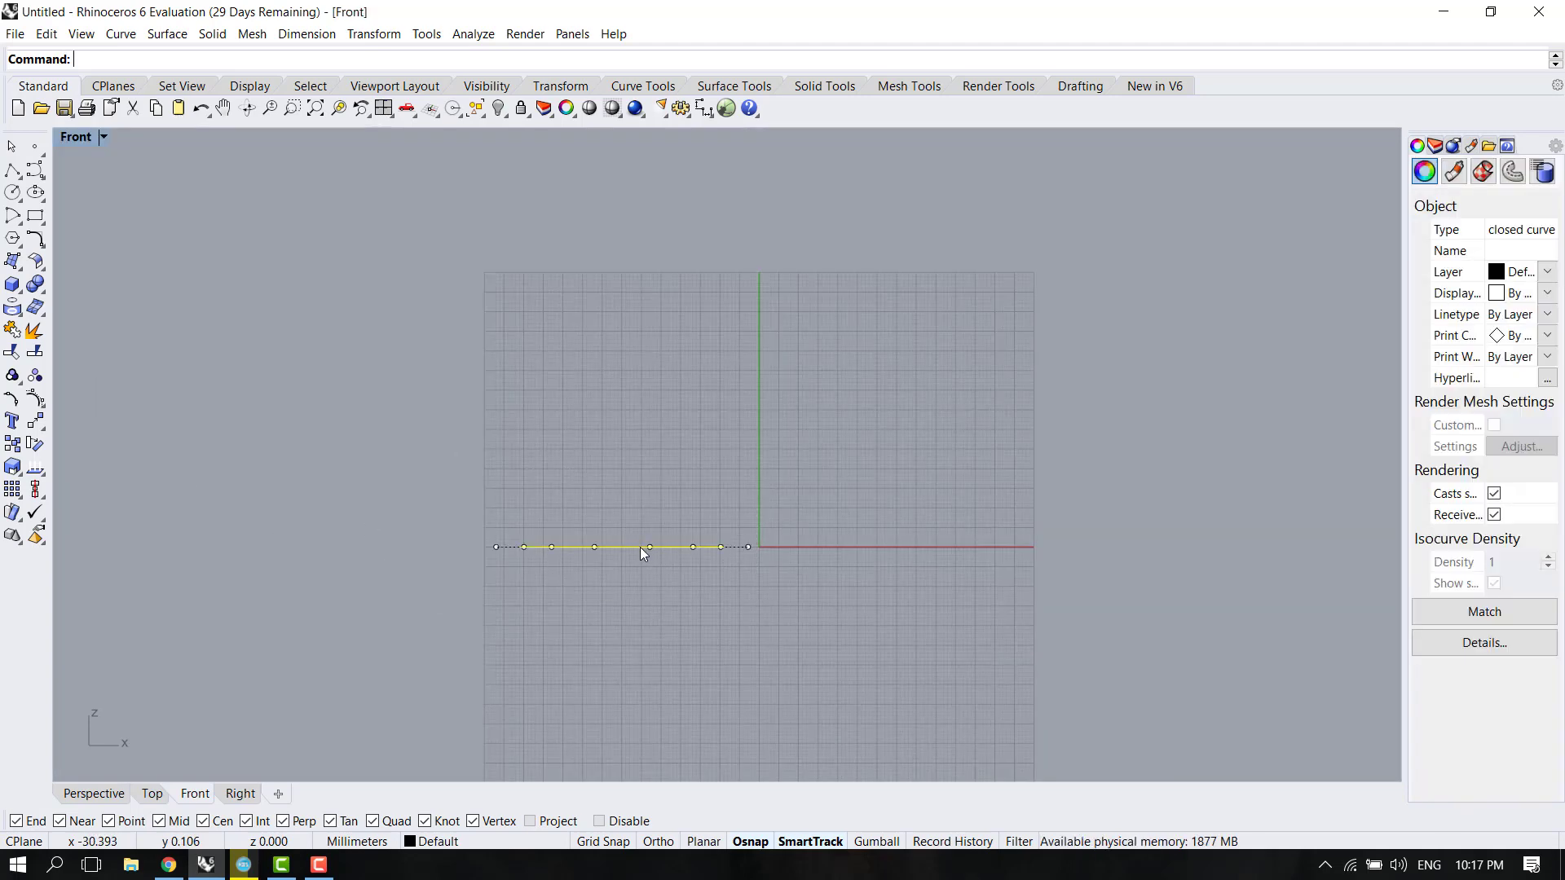
Start copying the circle from its centre base point, with Ortho toggled on.
{"action": "left_click", "coordinate": [18, 450]}
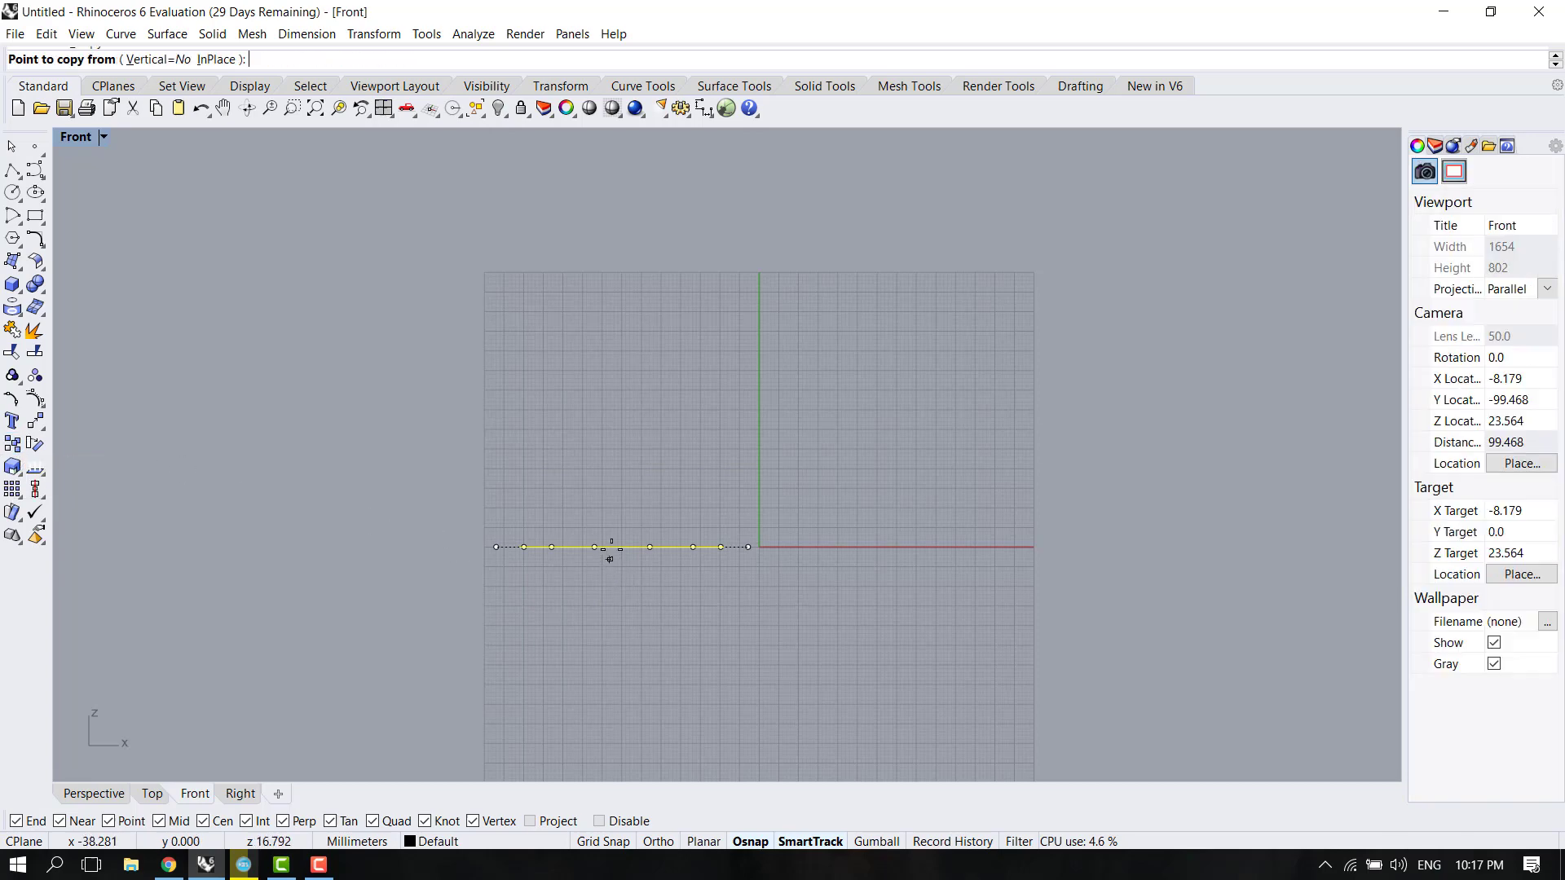
{"action": "scroll", "coordinate": [620, 547], "scroll_direction": "up", "scroll_amount": 1}
{"action": "scroll", "coordinate": [621, 547], "scroll_direction": "up", "scroll_amount": 1}
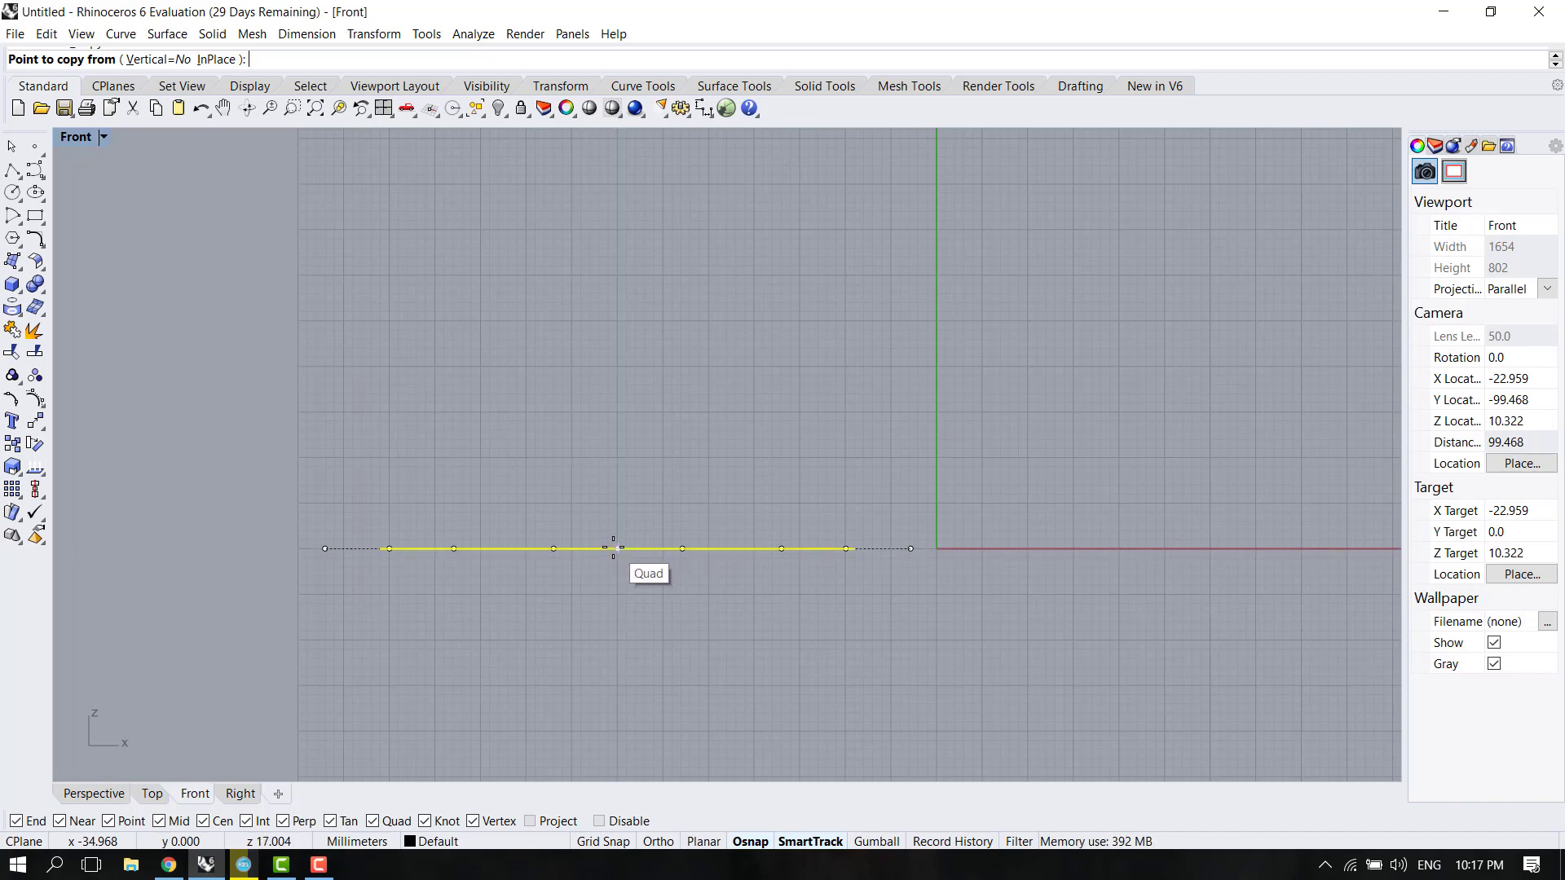
{"action": "left_click", "coordinate": [371, 824]}
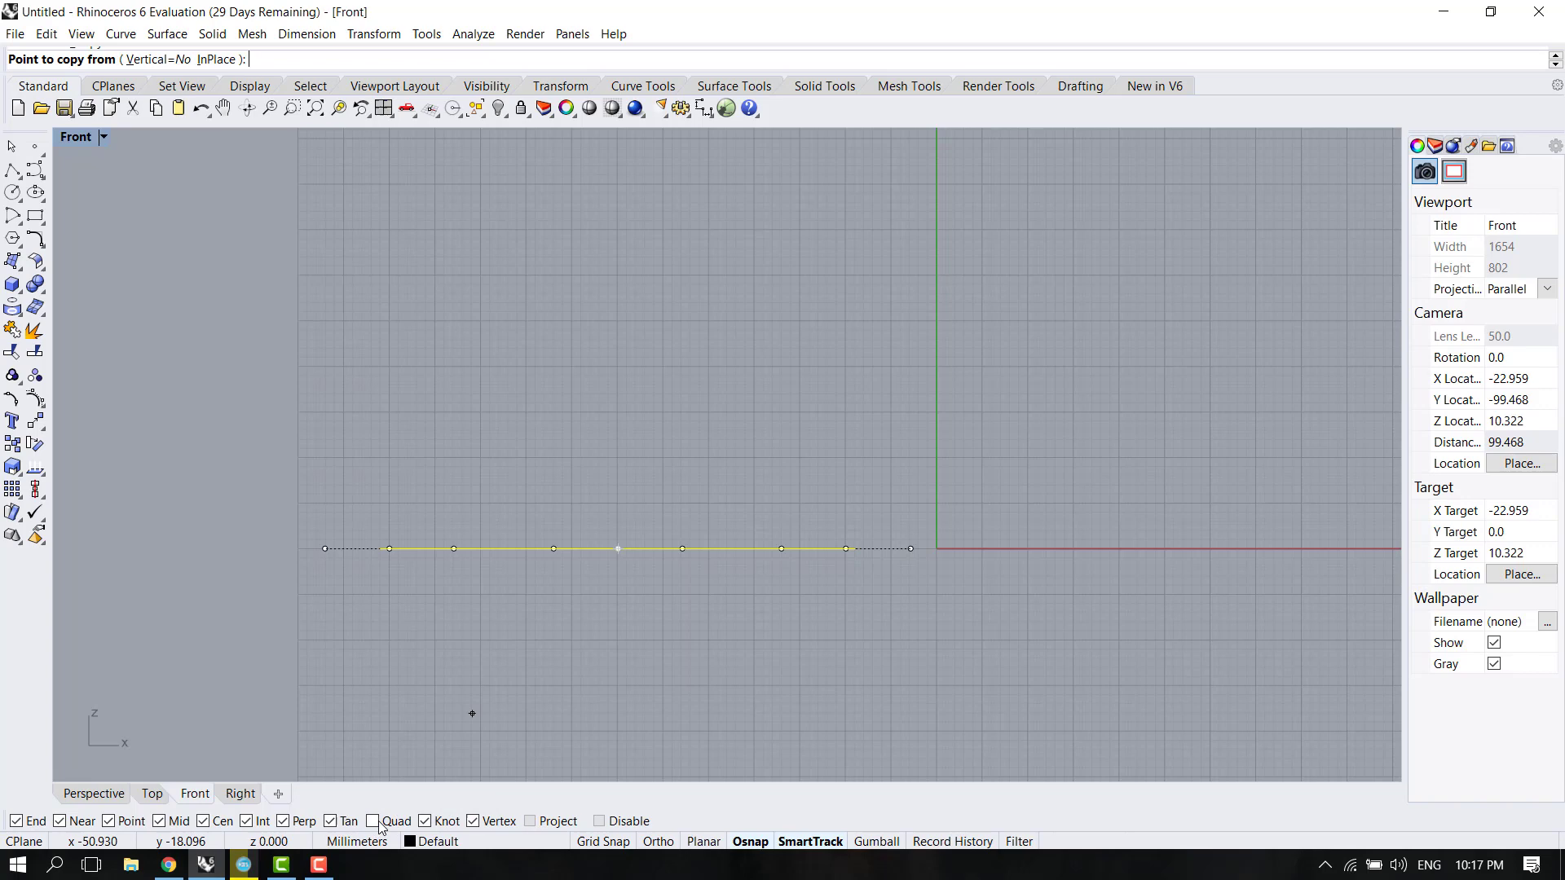
{"action": "left_click", "coordinate": [374, 822]}
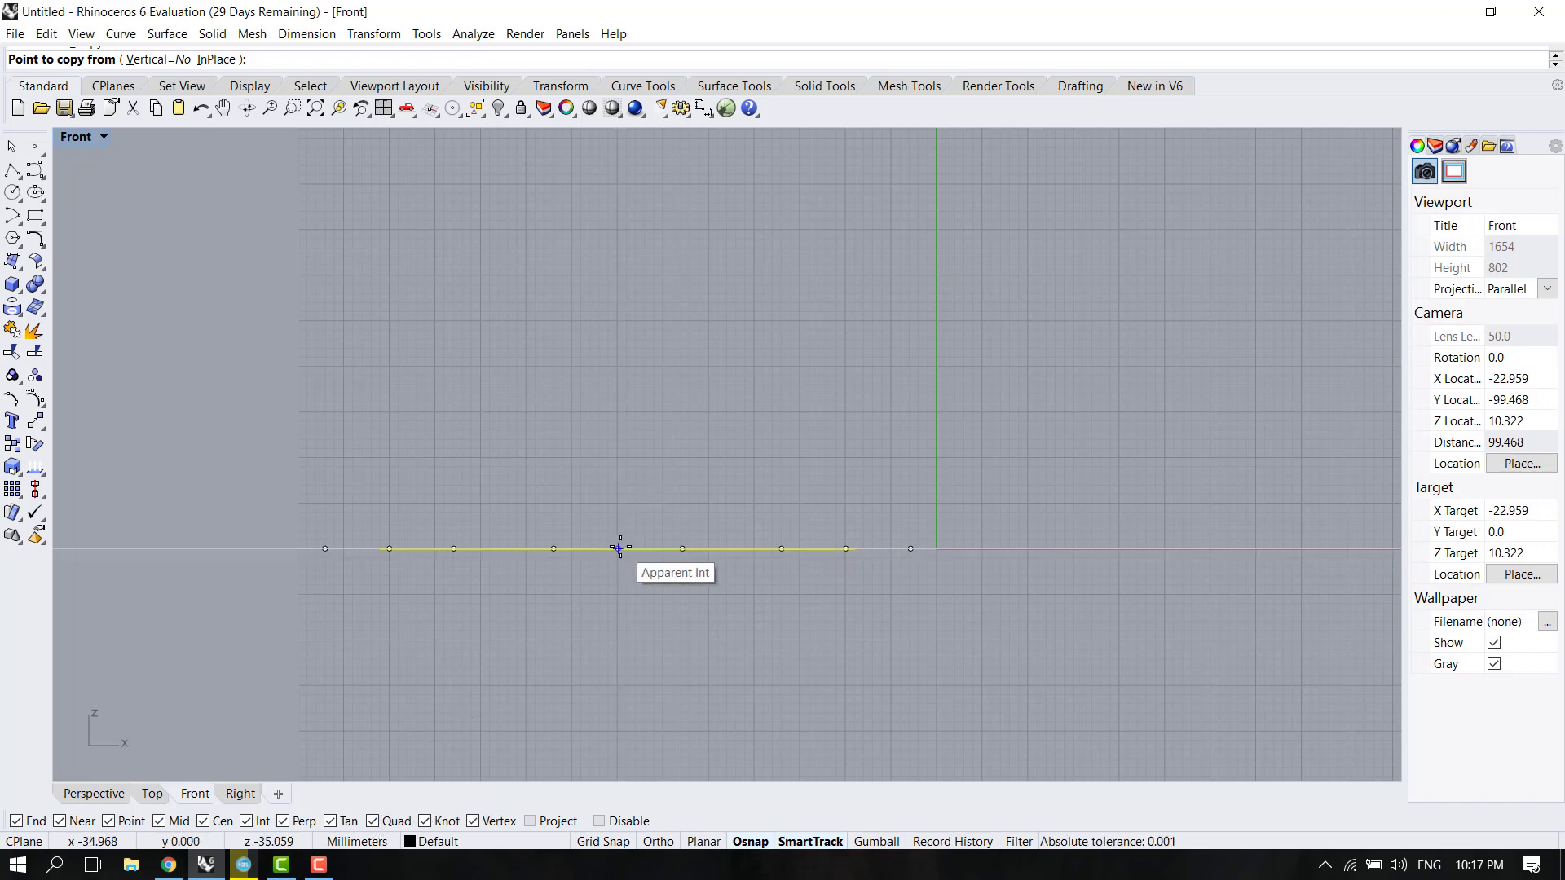
{"action": "left_click", "coordinate": [617, 548]}
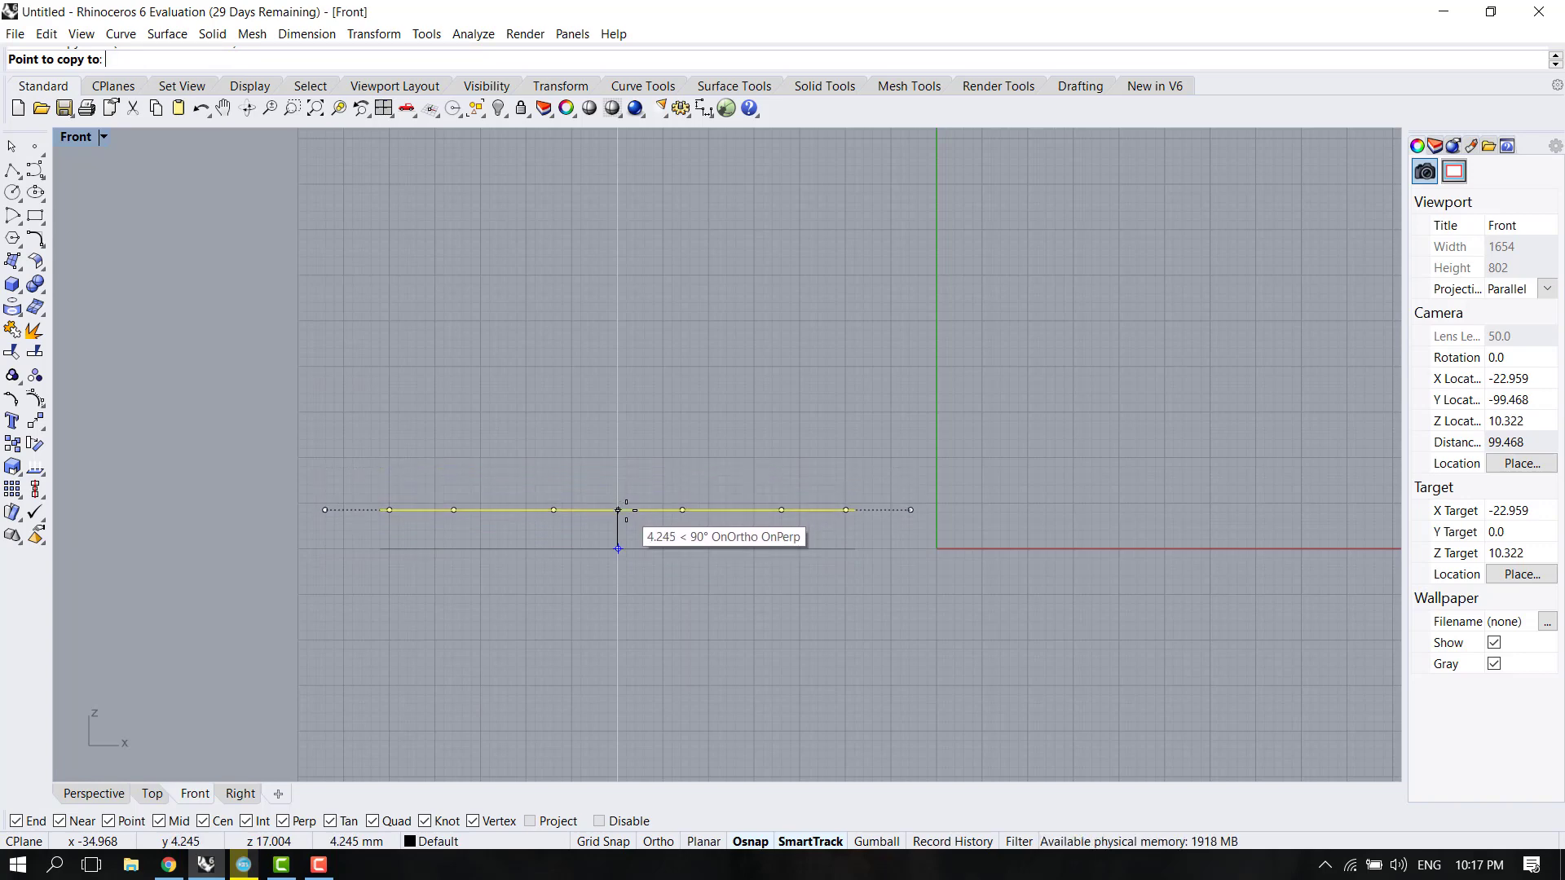
{"action": "key", "text": "F8"}
{"action": "key", "text": "F8"}
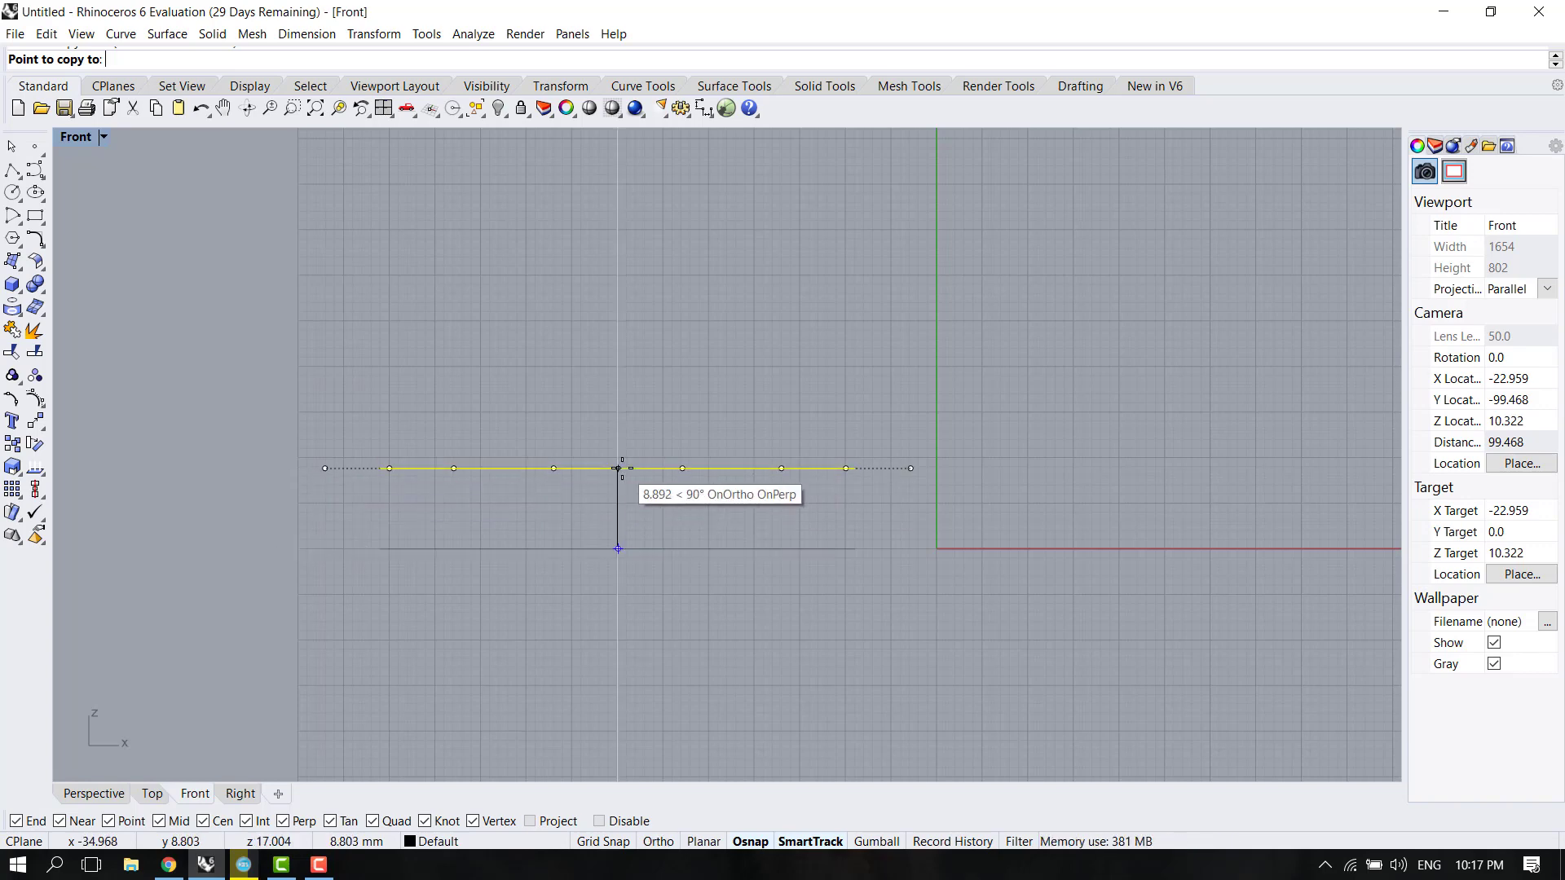
{"action": "key", "text": "F8"}
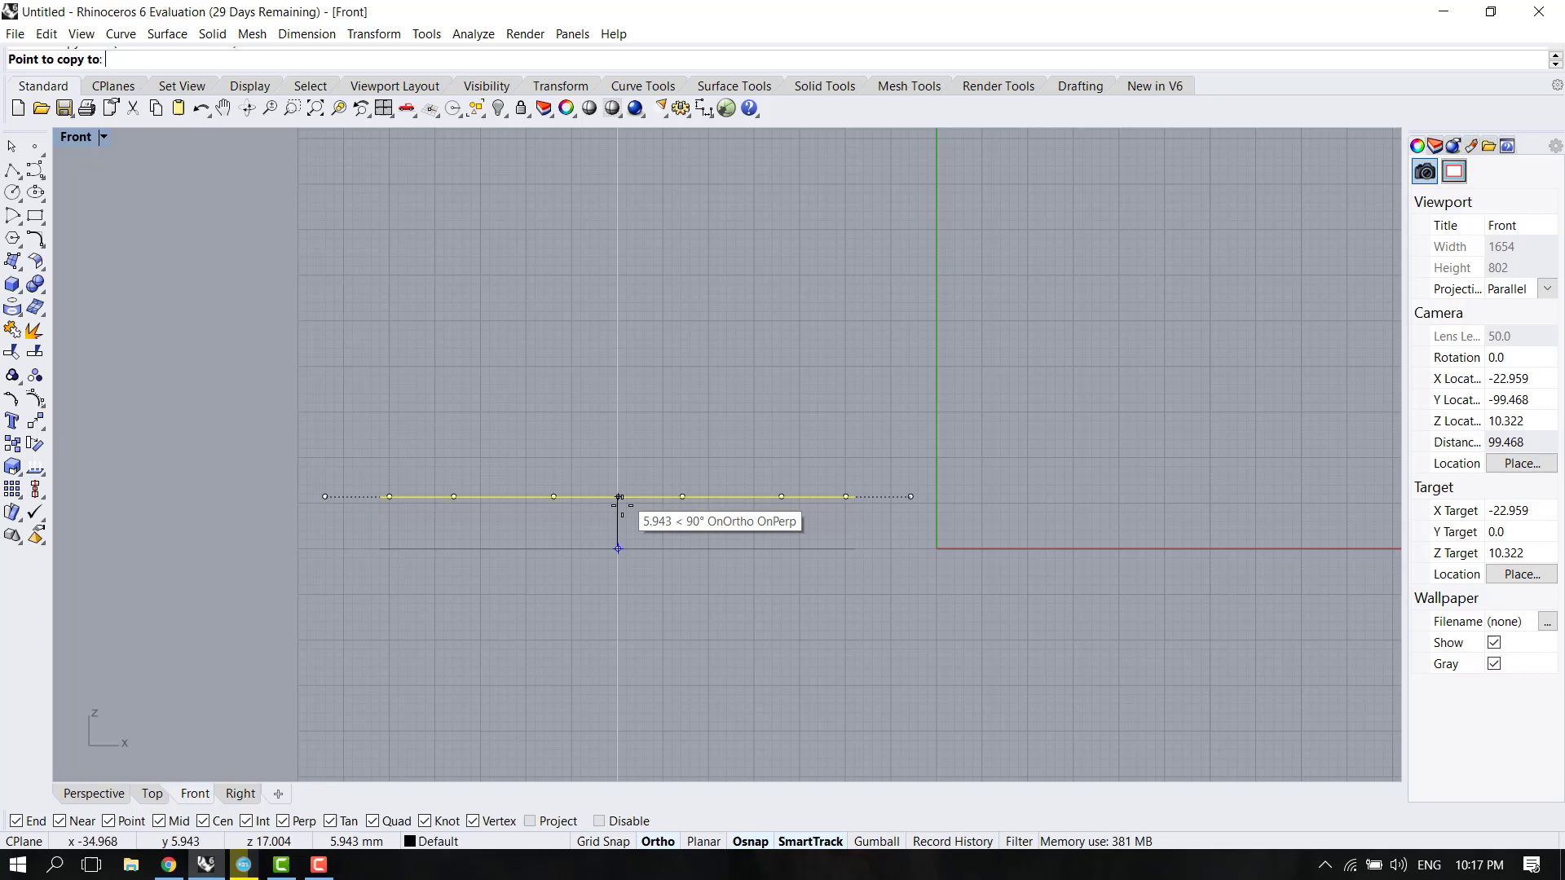
Place eight copies stacked evenly straight above the original circle.
{"action": "left_click", "coordinate": [617, 502]}
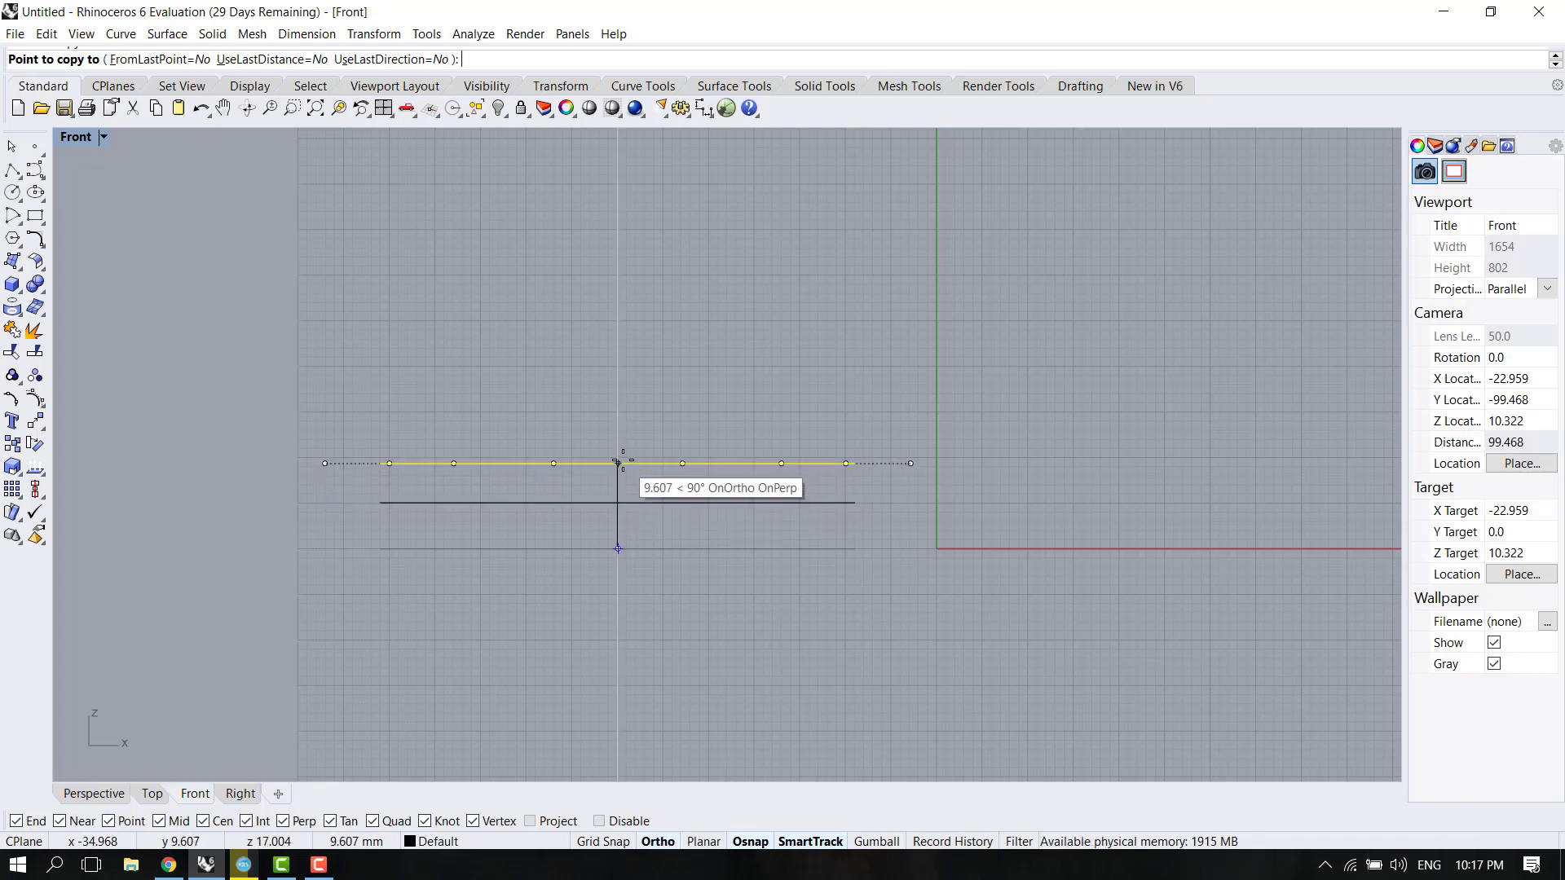
{"action": "key", "text": "F8"}
{"action": "left_click", "coordinate": [618, 458]}
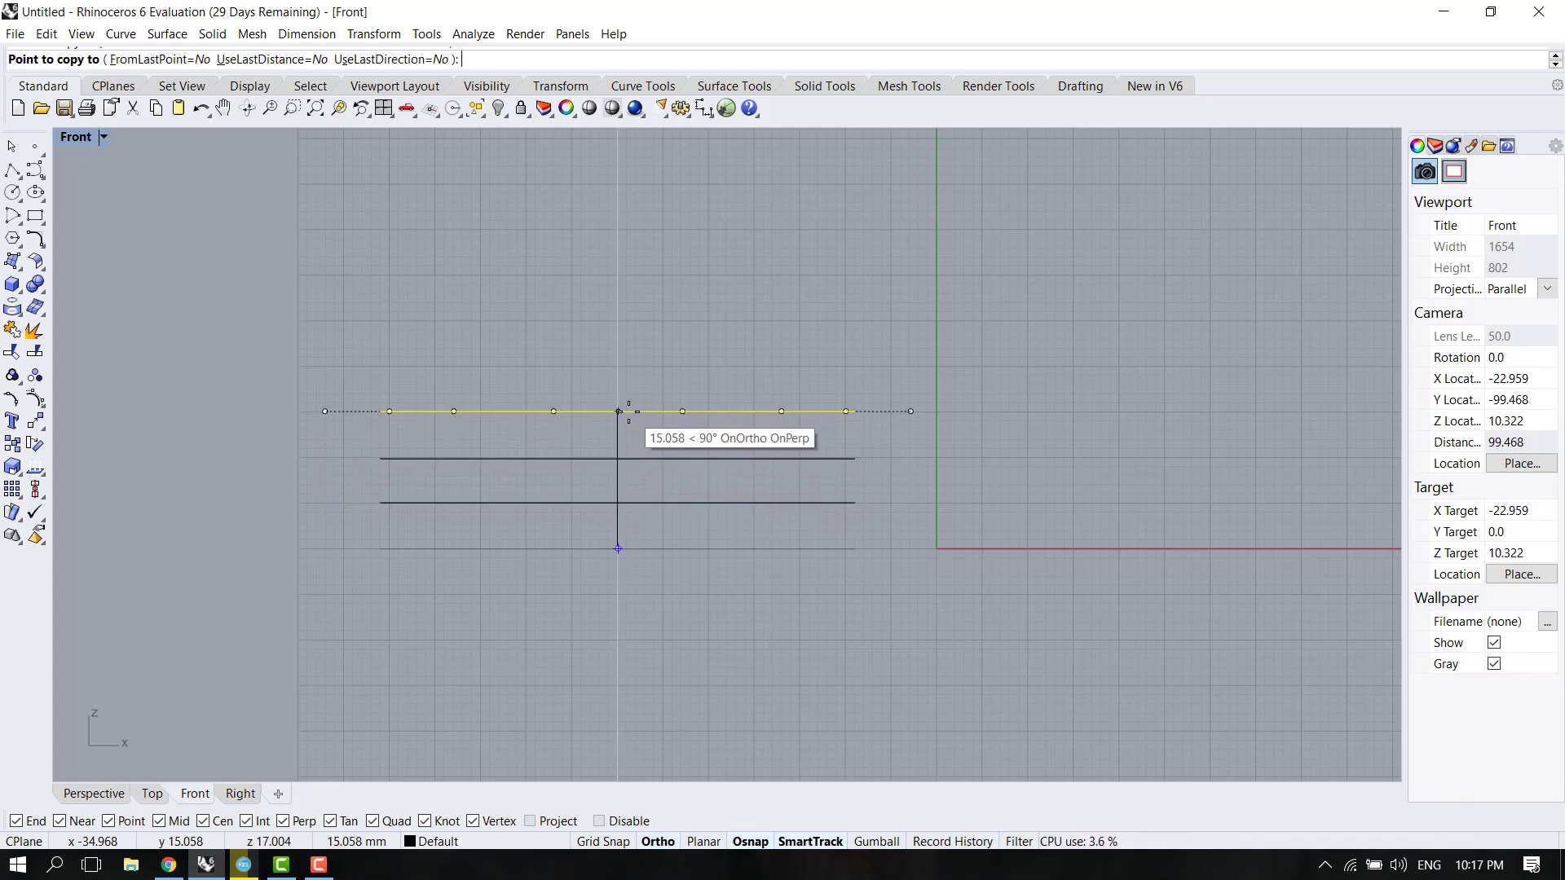
{"action": "left_click", "coordinate": [618, 412]}
{"action": "left_click", "coordinate": [617, 370]}
{"action": "key", "text": "F8"}
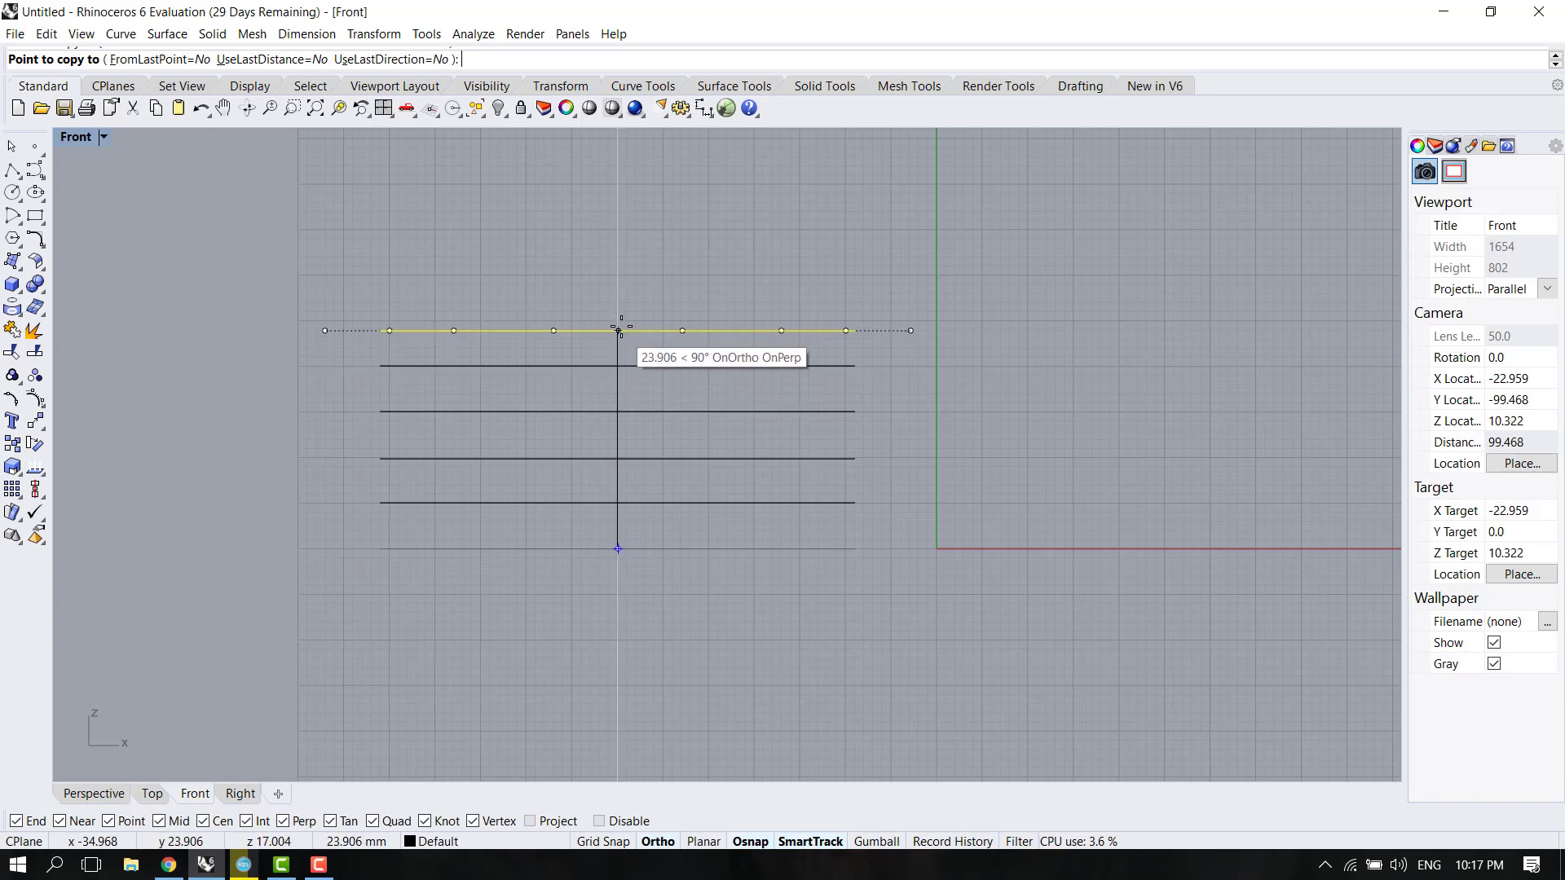
{"action": "left_click", "coordinate": [618, 320]}
{"action": "key", "text": "F8"}
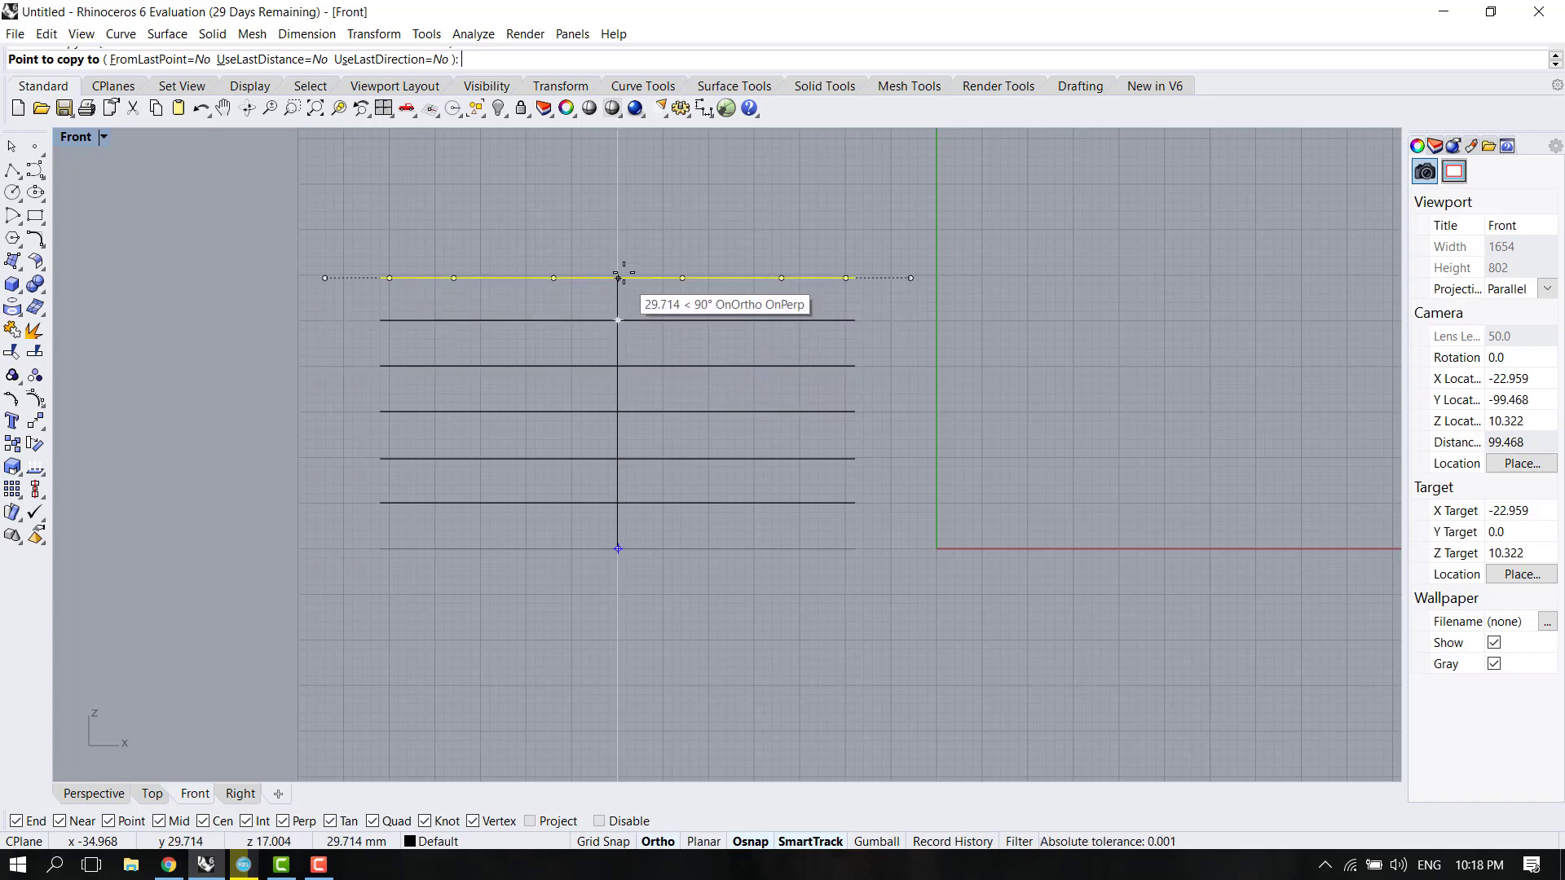
{"action": "left_click", "coordinate": [617, 228]}
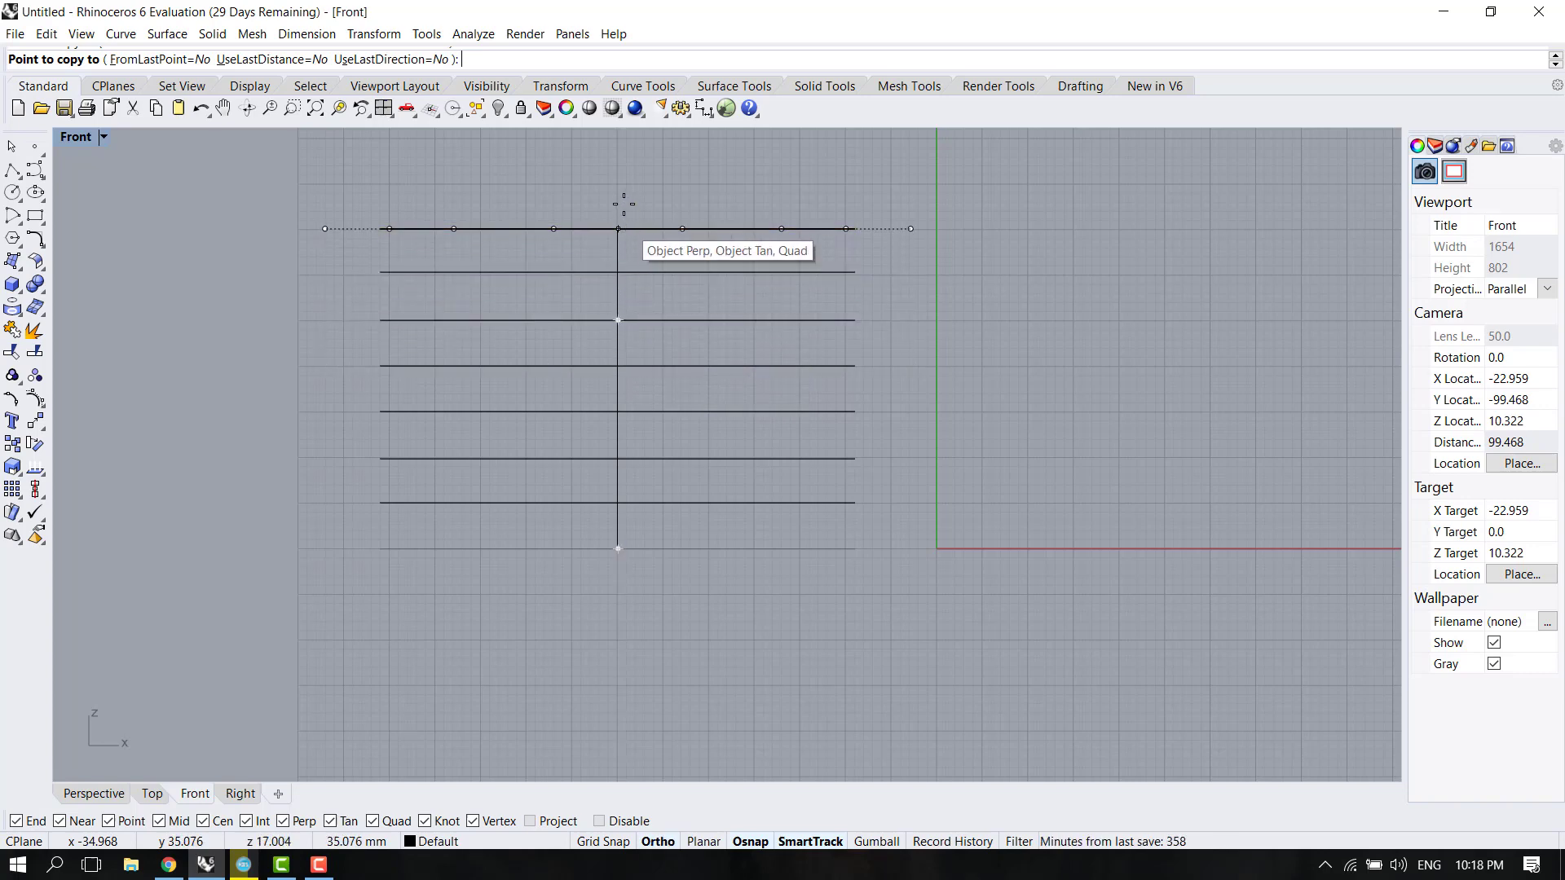
{"action": "left_click", "coordinate": [617, 186]}
{"action": "key", "text": "F8"}
{"action": "scroll", "coordinate": [558, 528], "scroll_direction": "down", "scroll_amount": 3}
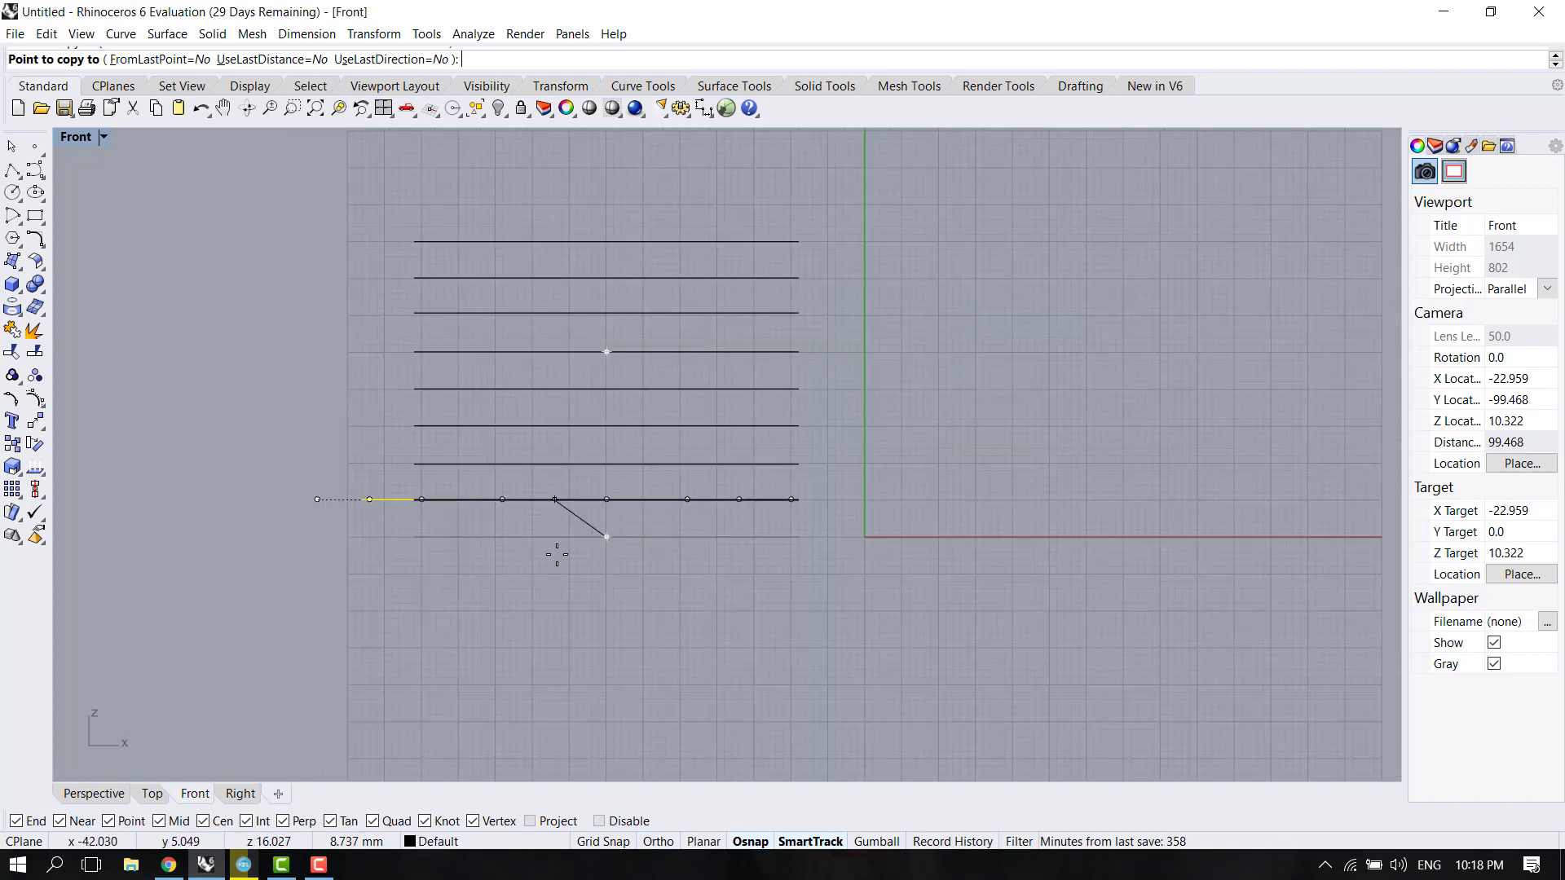
{"action": "key", "text": "Return"}
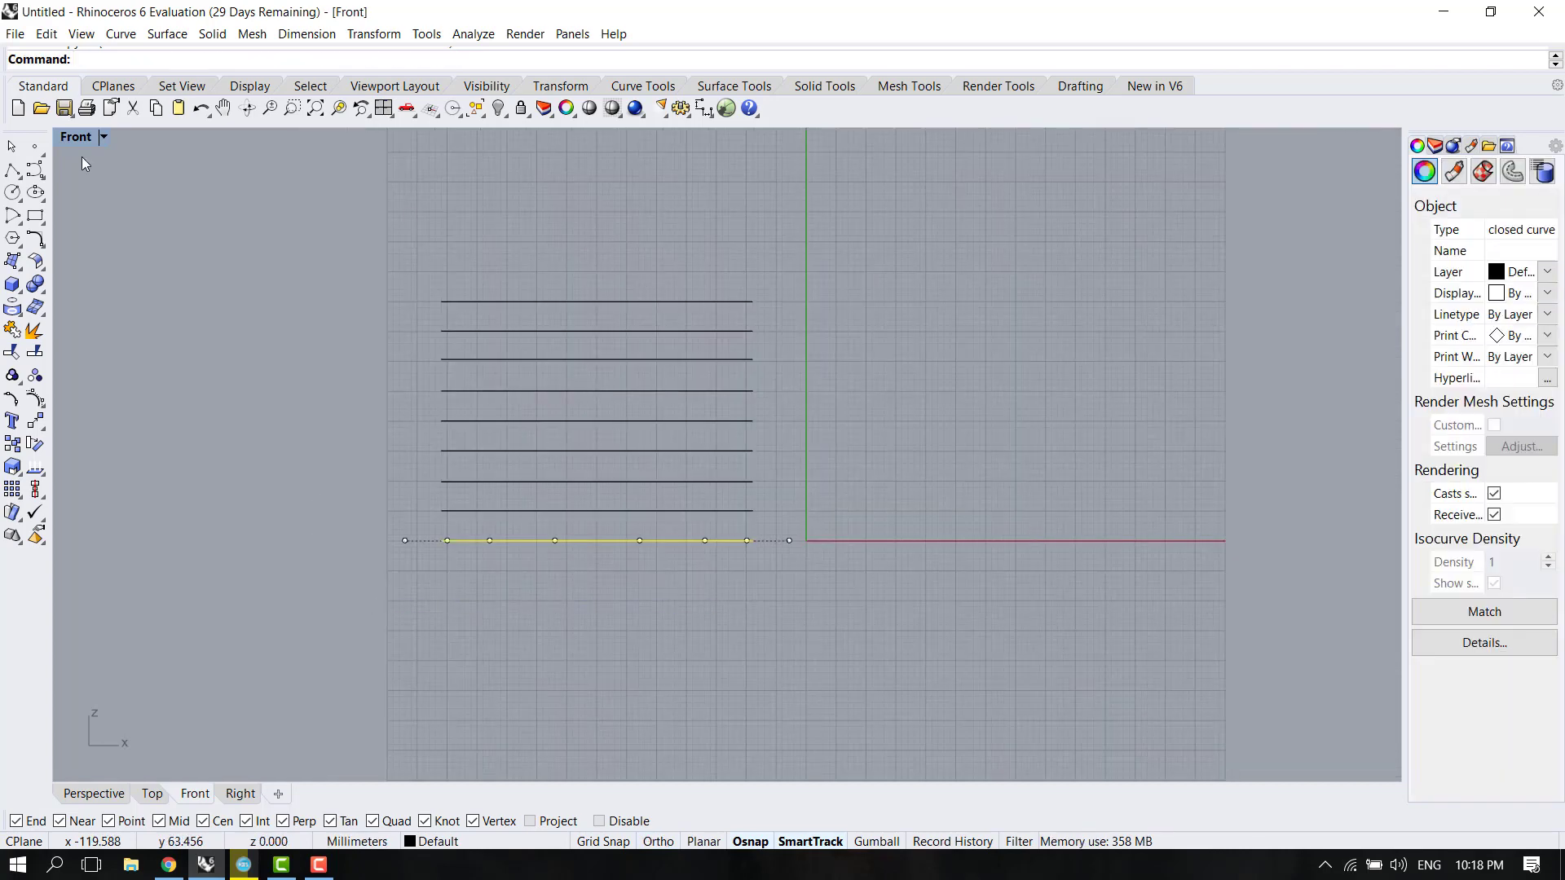
{"action": "double_click", "coordinate": [78, 139]}
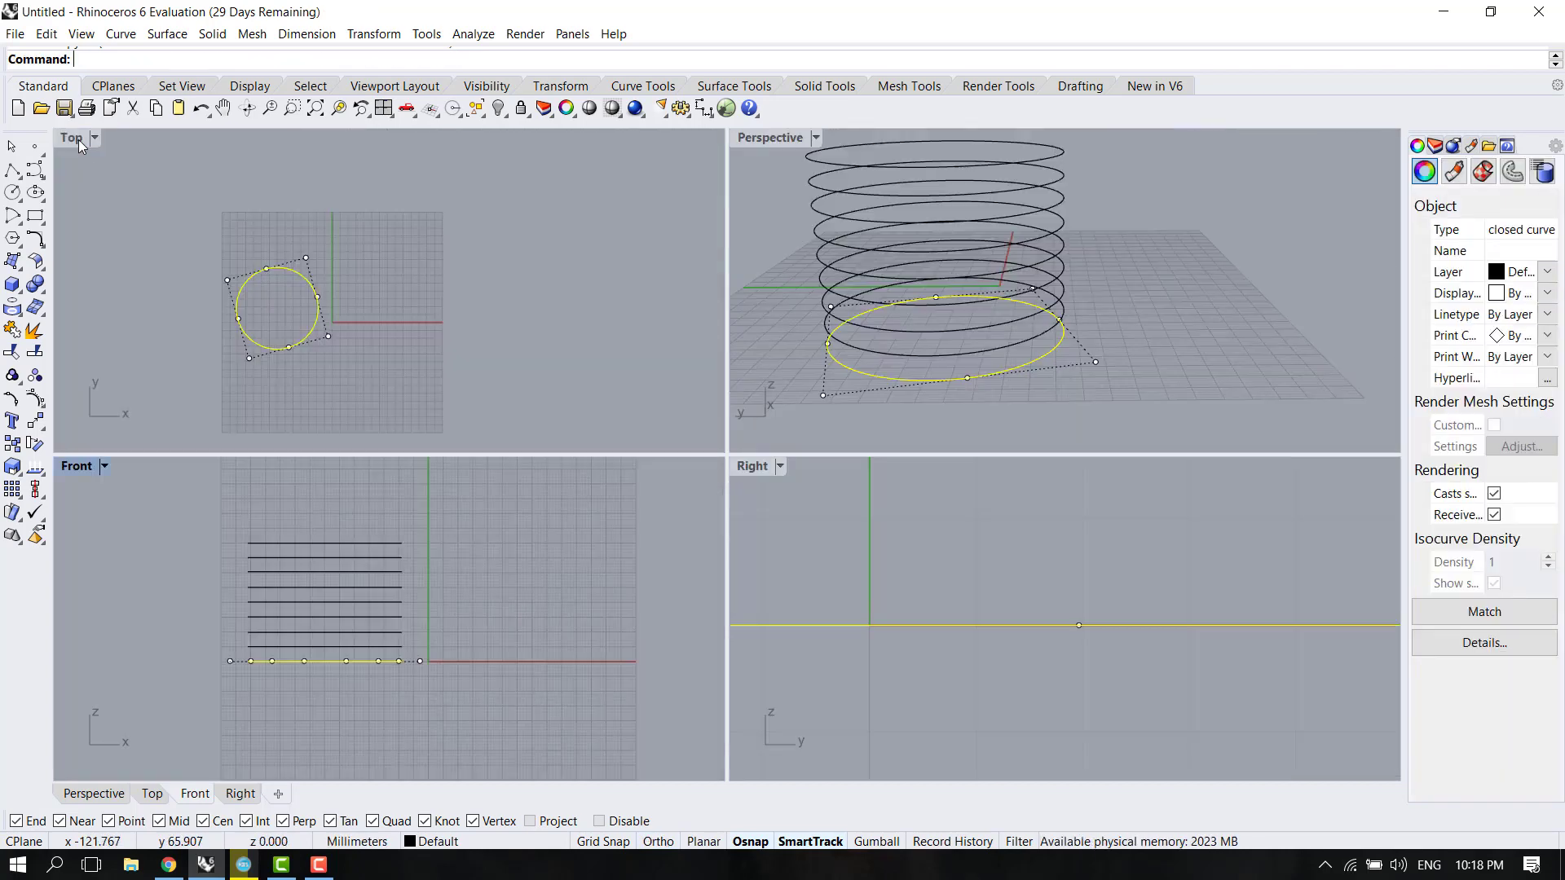
{"action": "left_click", "coordinate": [978, 366]}
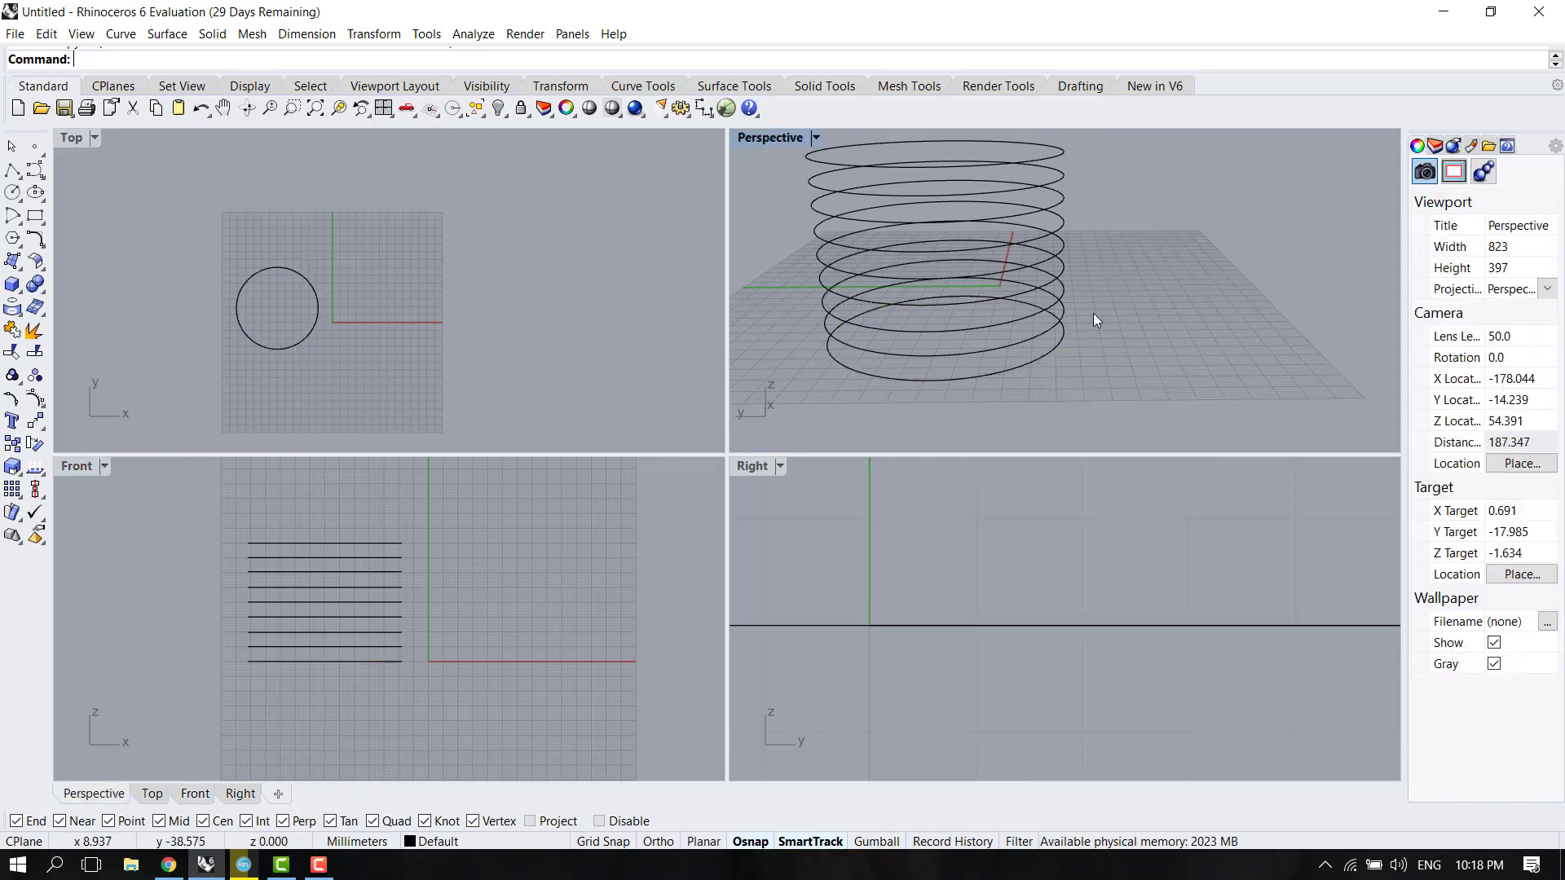
{"action": "double_click", "coordinate": [776, 137]}
{"action": "scroll", "coordinate": [793, 382], "scroll_direction": "down", "scroll_amount": 2}
{"action": "scroll", "coordinate": [770, 519], "scroll_direction": "down", "scroll_amount": 2}
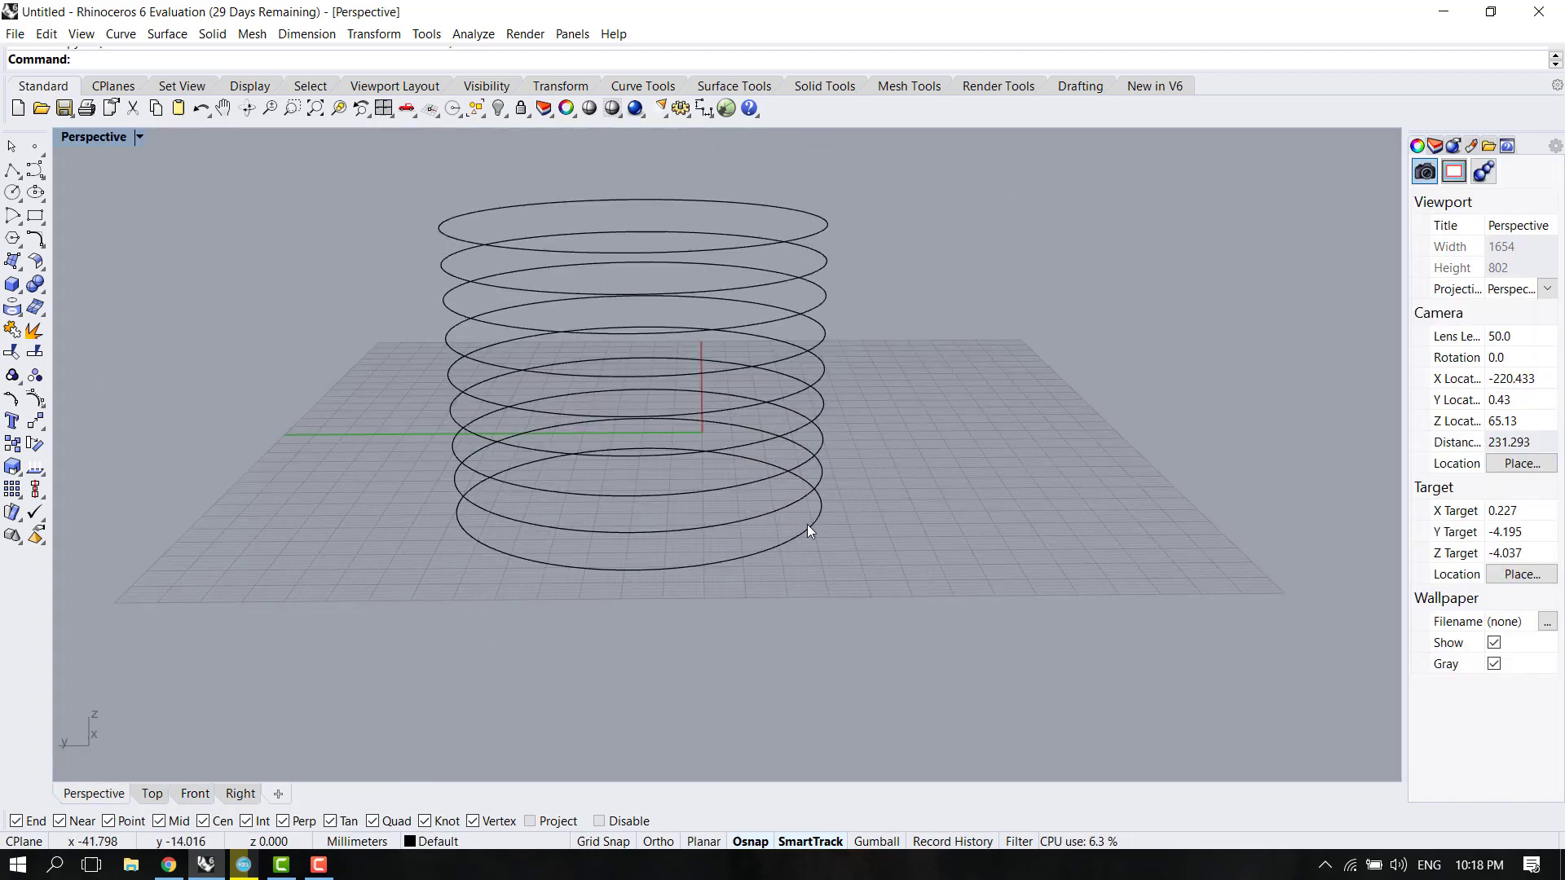
{"action": "scroll", "coordinate": [807, 528], "scroll_direction": "down", "scroll_amount": 2}
{"action": "scroll", "coordinate": [843, 506], "scroll_direction": "up", "scroll_amount": 1}
{"action": "middle_click", "coordinate": [840, 507]}
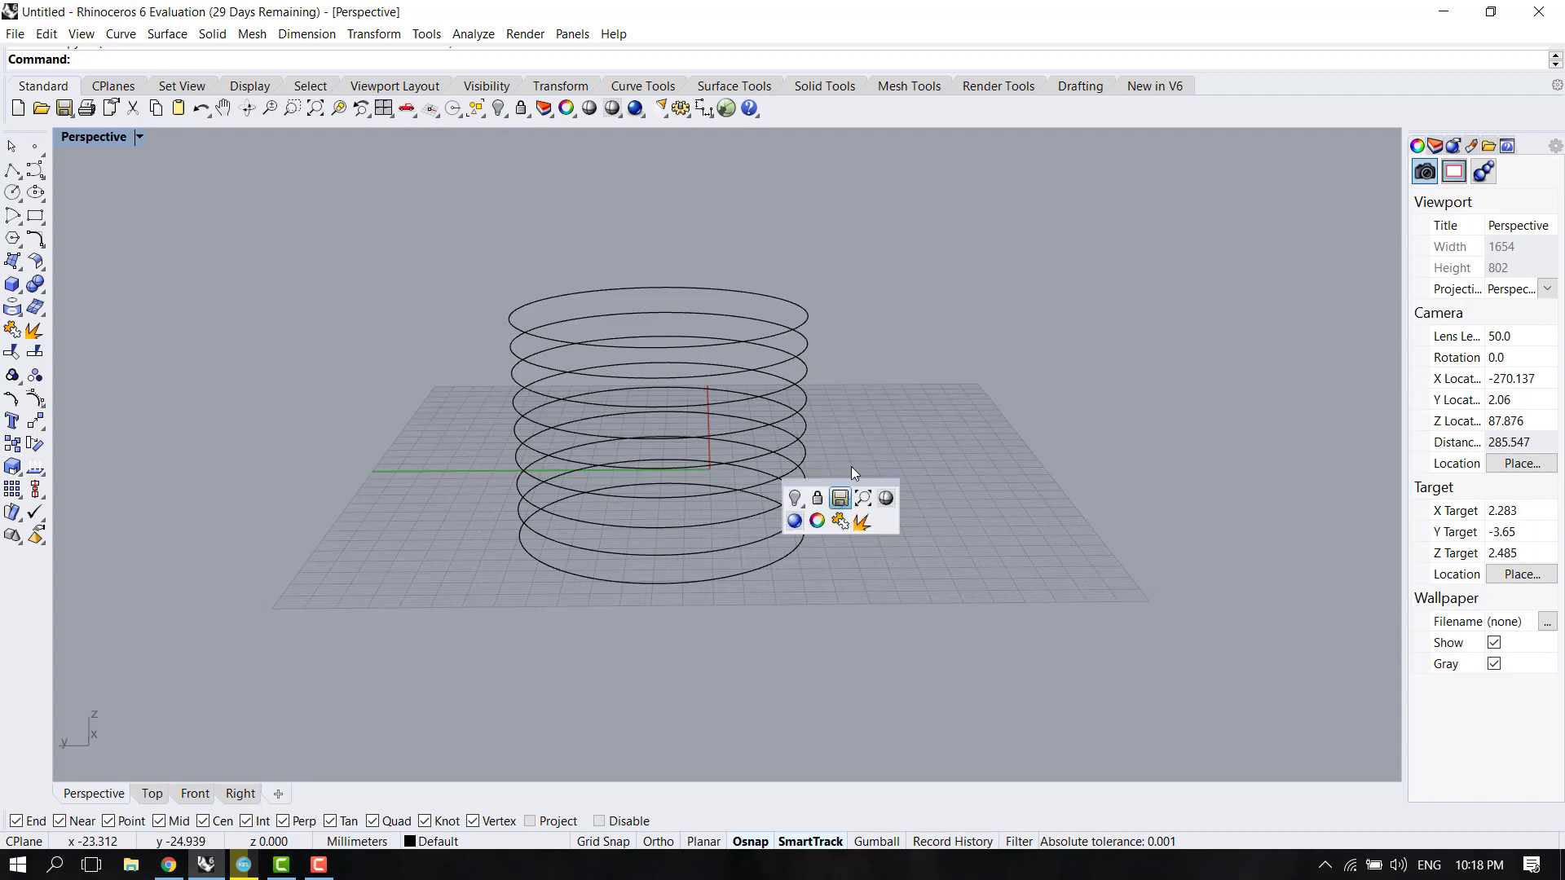
{"action": "scroll", "coordinate": [649, 487], "scroll_direction": "up", "scroll_amount": 1}
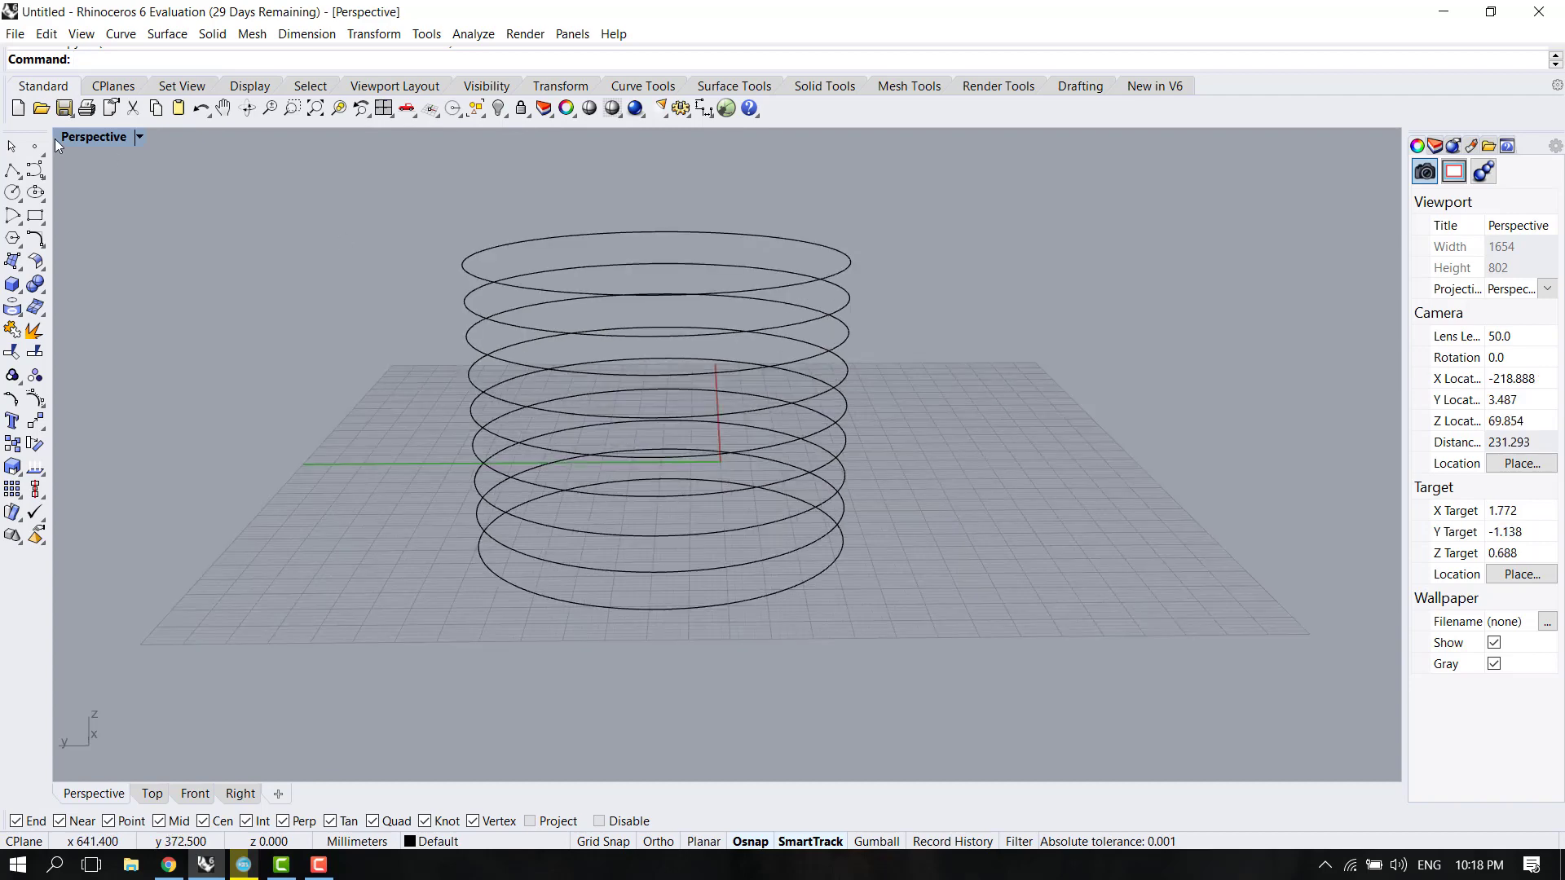
{"action": "right_click_drag", "start_coordinate": [985, 482], "coordinate": [942, 514]}
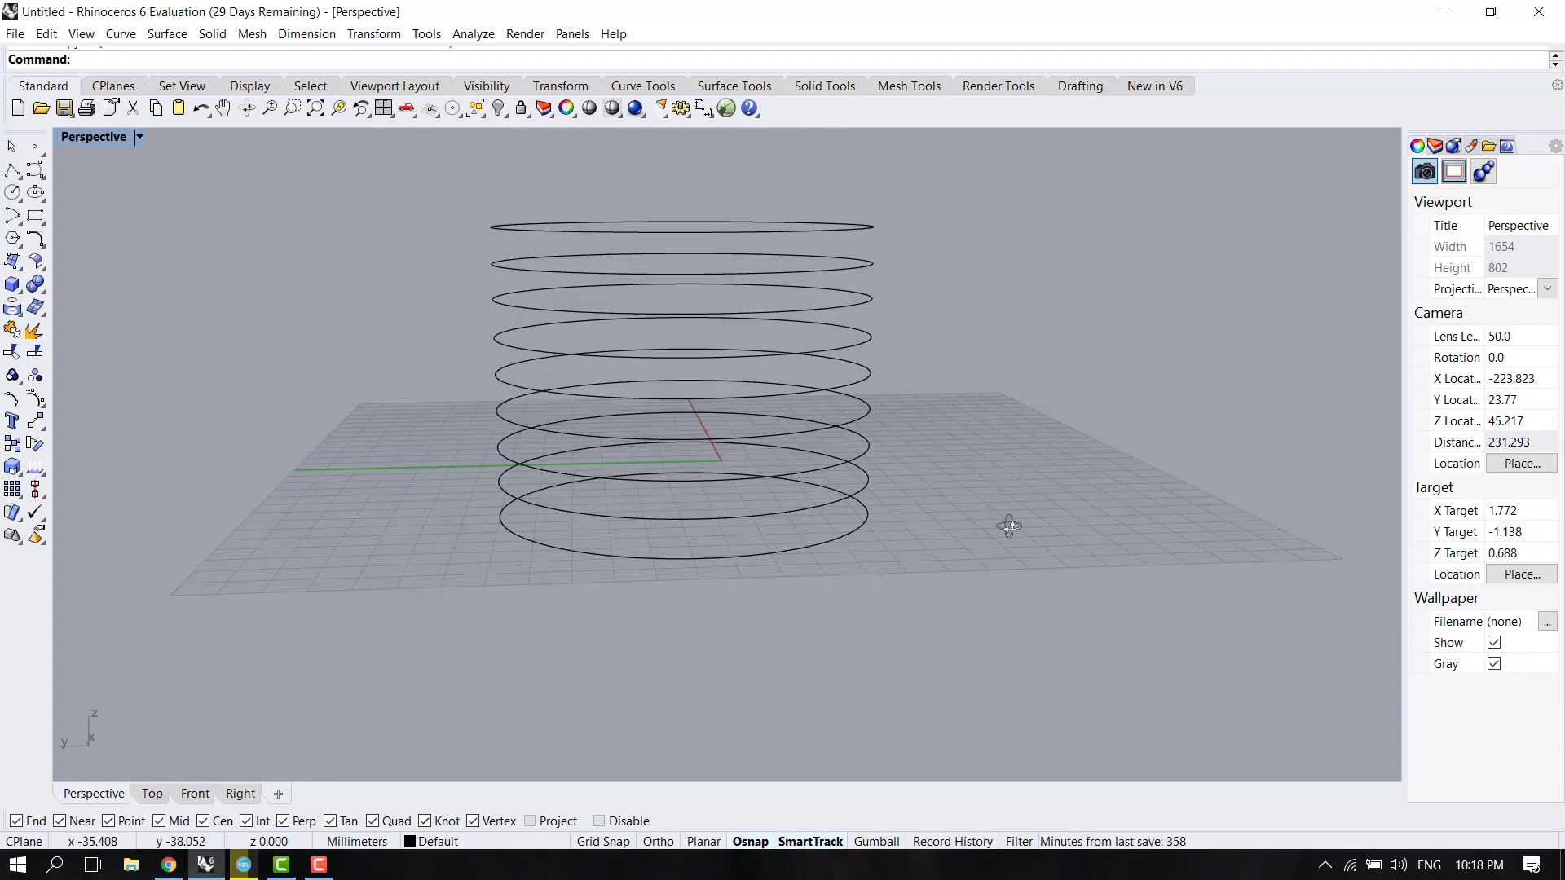
{"action": "double_click", "coordinate": [85, 141]}
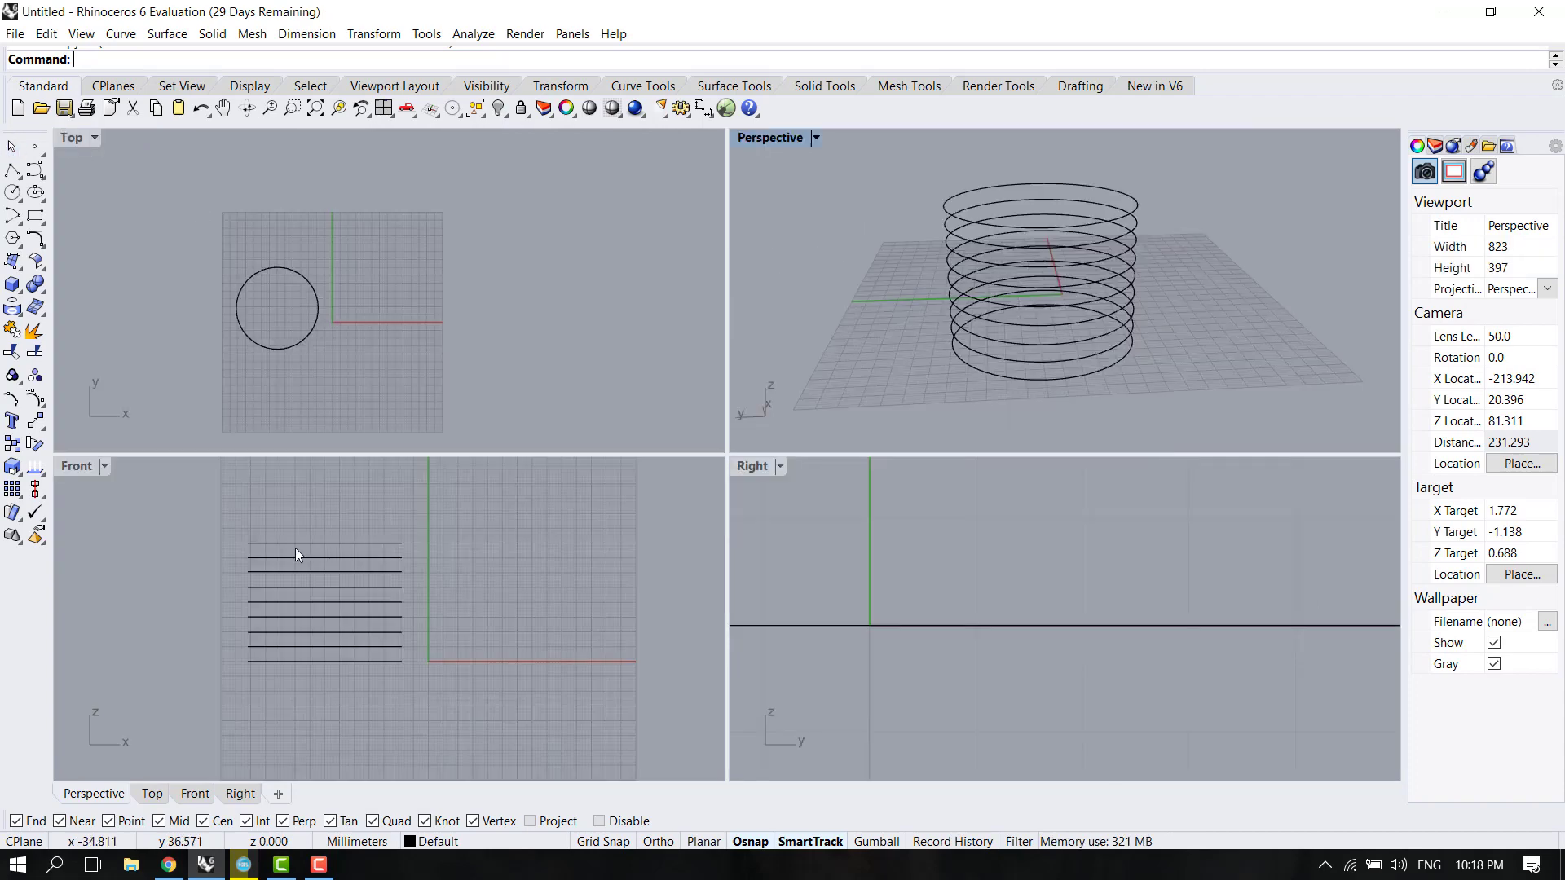
Maximize the Front view and scale the bottom circle about its centre.
{"action": "double_click", "coordinate": [71, 470]}
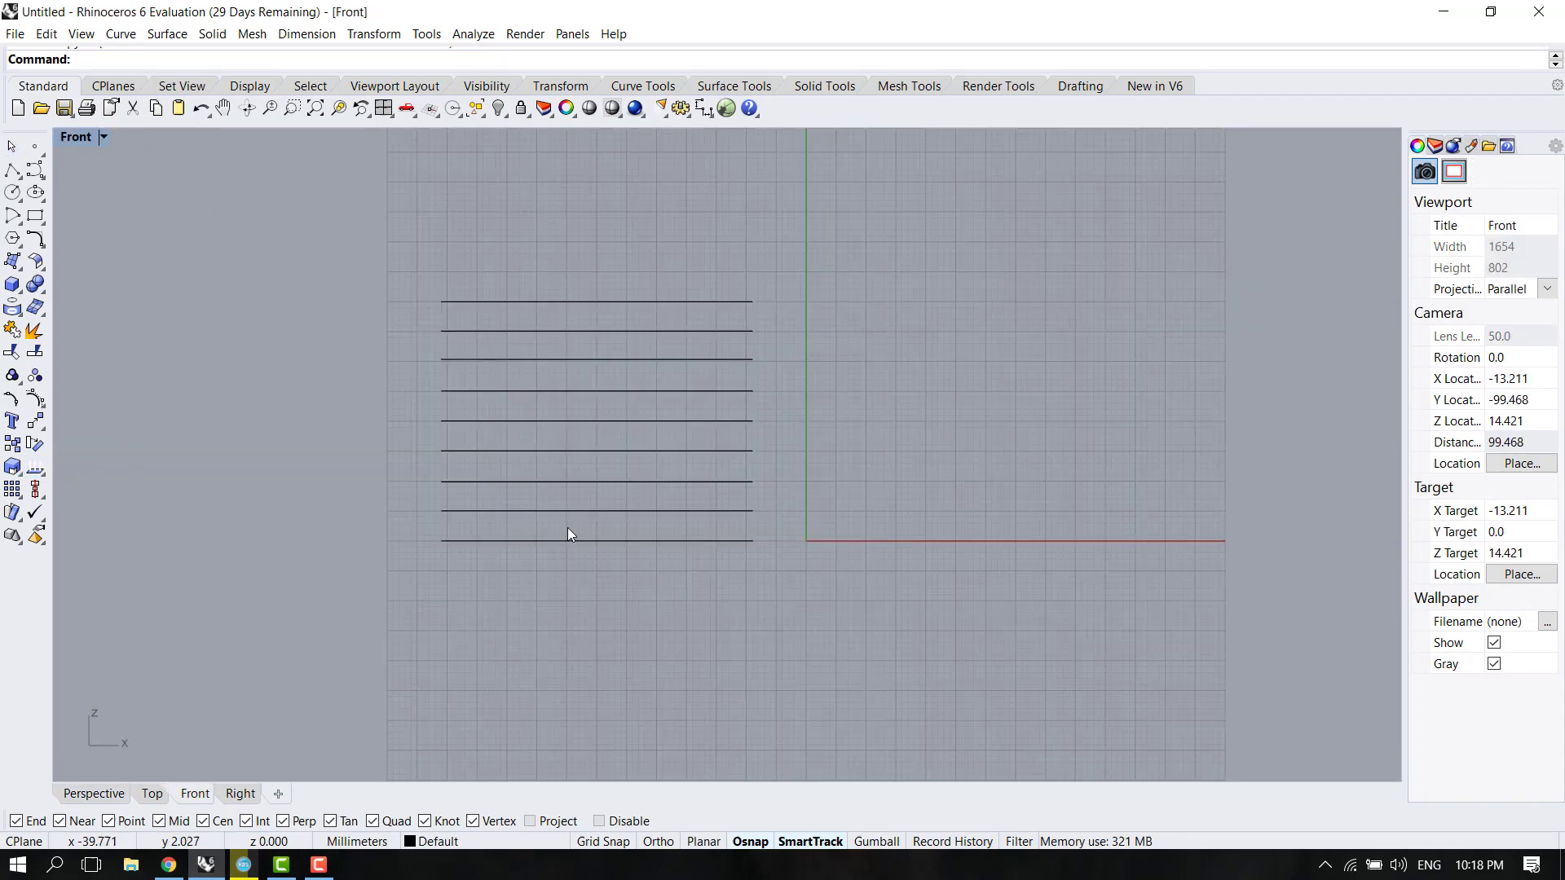
{"action": "scroll", "coordinate": [521, 503], "scroll_direction": "up", "scroll_amount": 1}
{"action": "scroll", "coordinate": [562, 550], "scroll_direction": "up", "scroll_amount": 1}
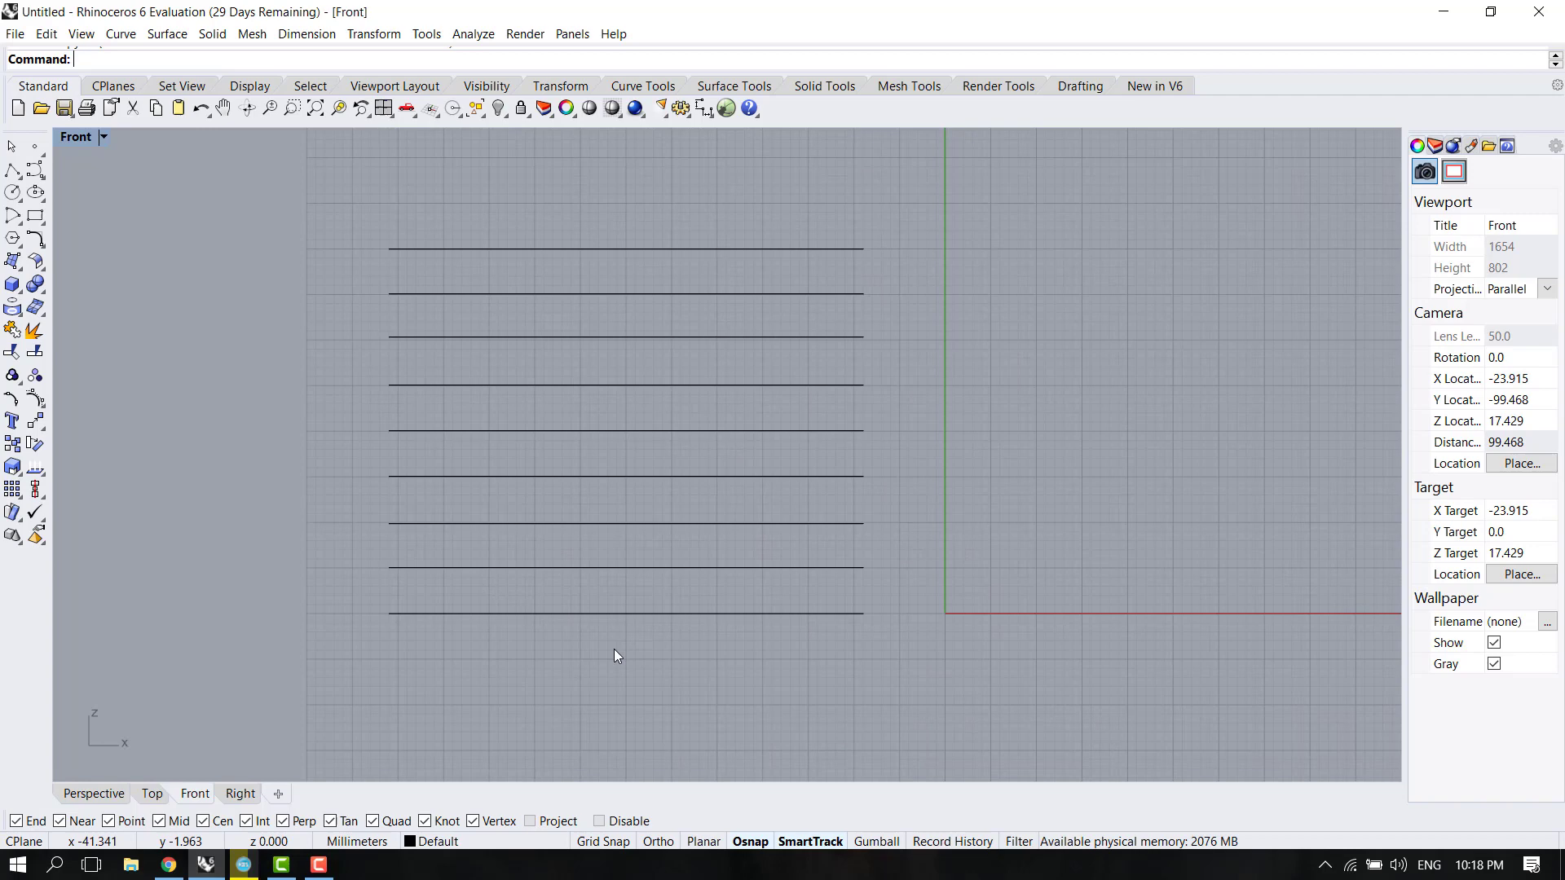
{"action": "left_click", "coordinate": [681, 613]}
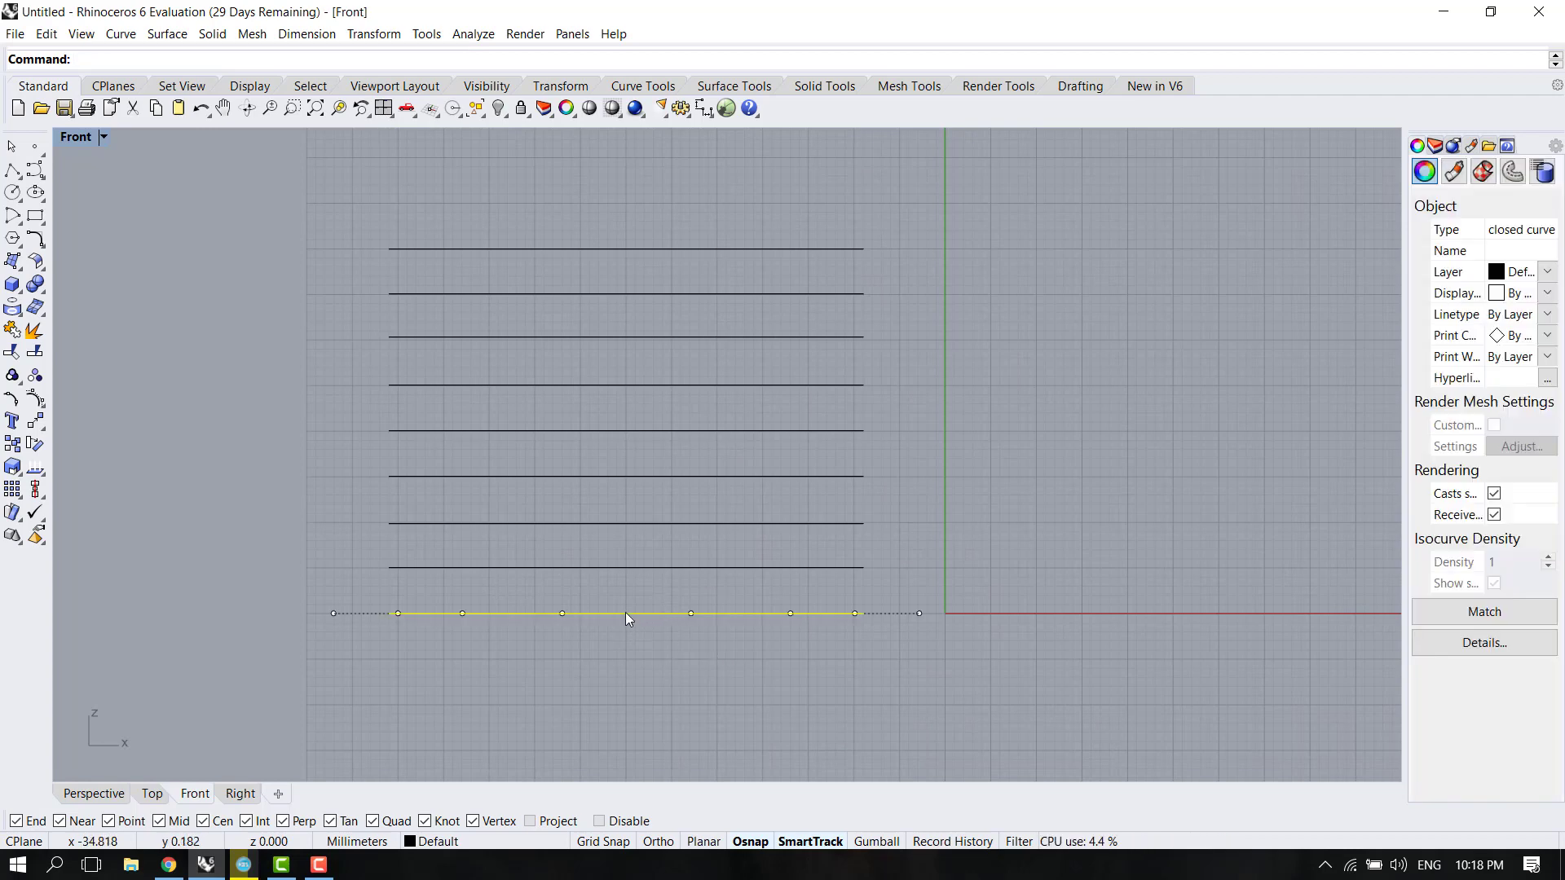
{"action": "scroll", "coordinate": [624, 613], "scroll_direction": "down", "scroll_amount": 1}
{"action": "scroll", "coordinate": [651, 625], "scroll_direction": "up", "scroll_amount": 1}
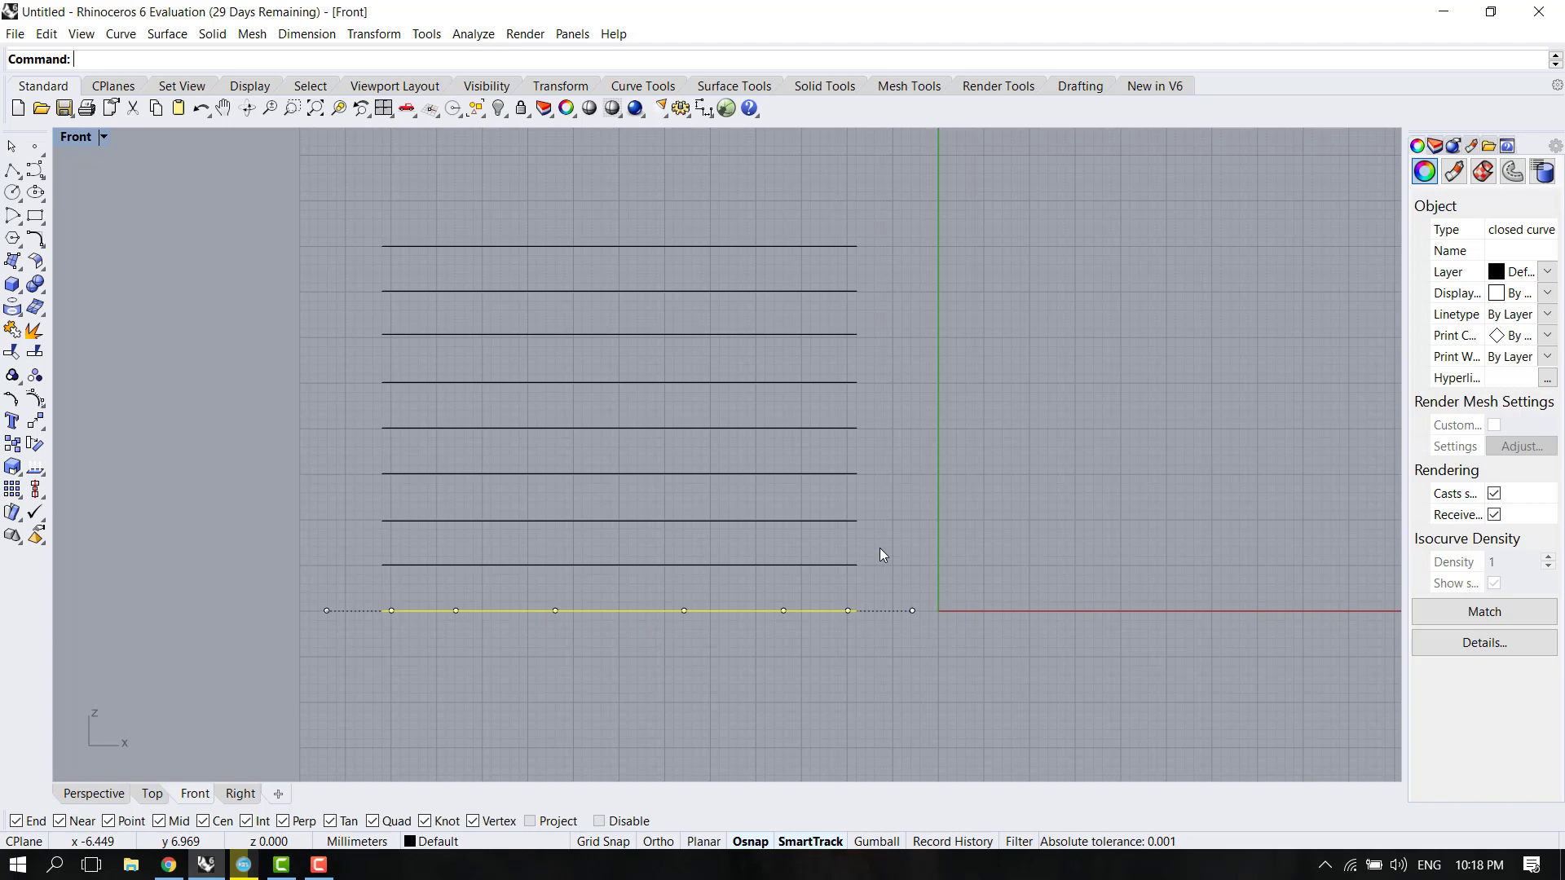
{"action": "type", "text": "Sca"}
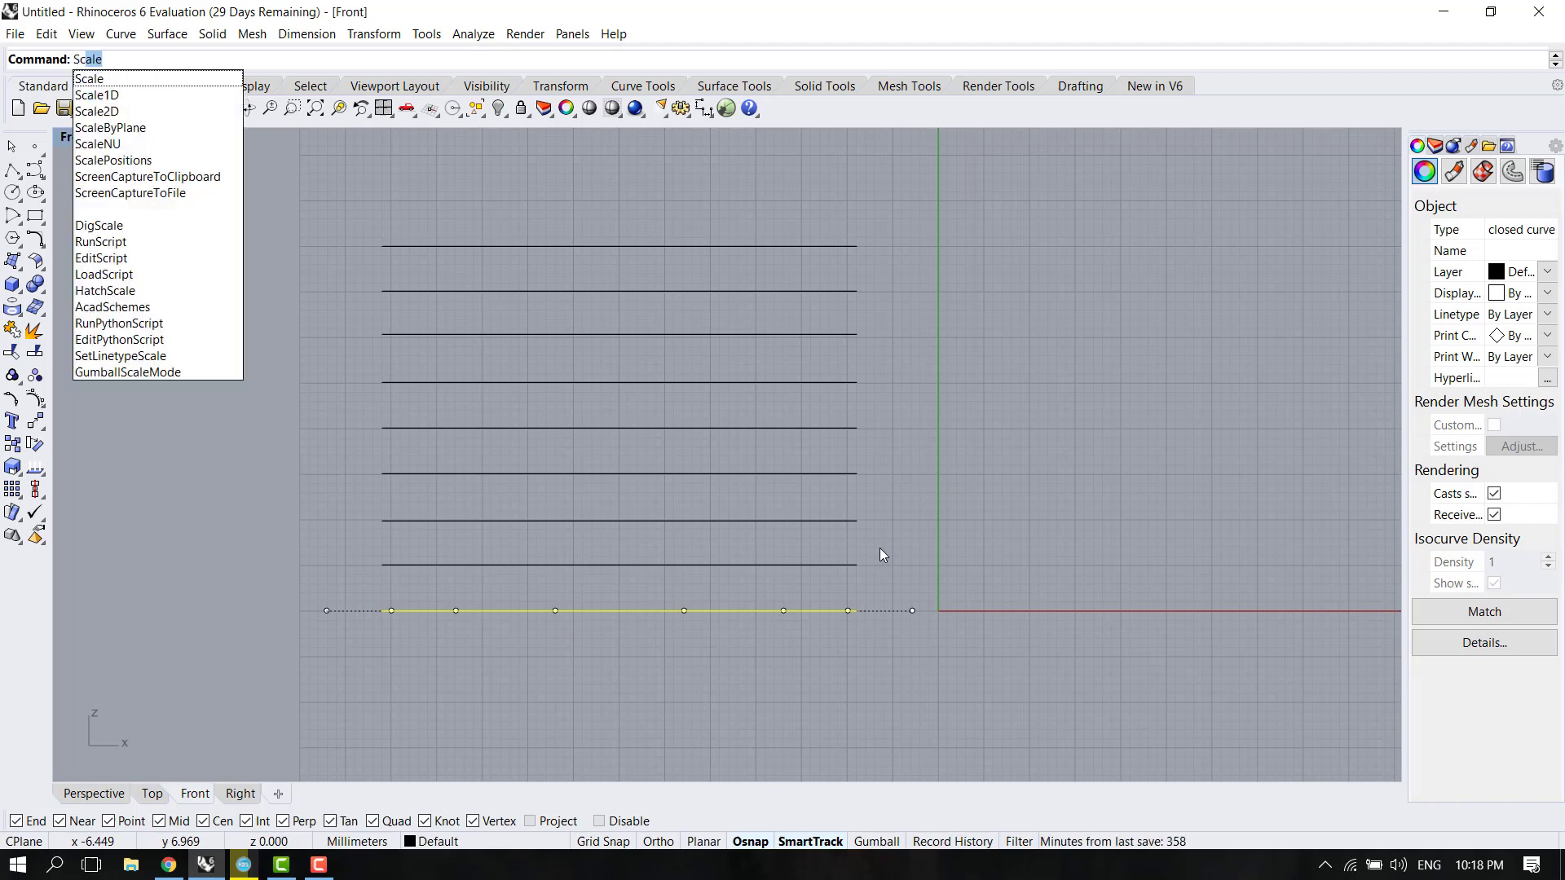
{"action": "type", "text": "le"}
{"action": "key", "text": "Return"}
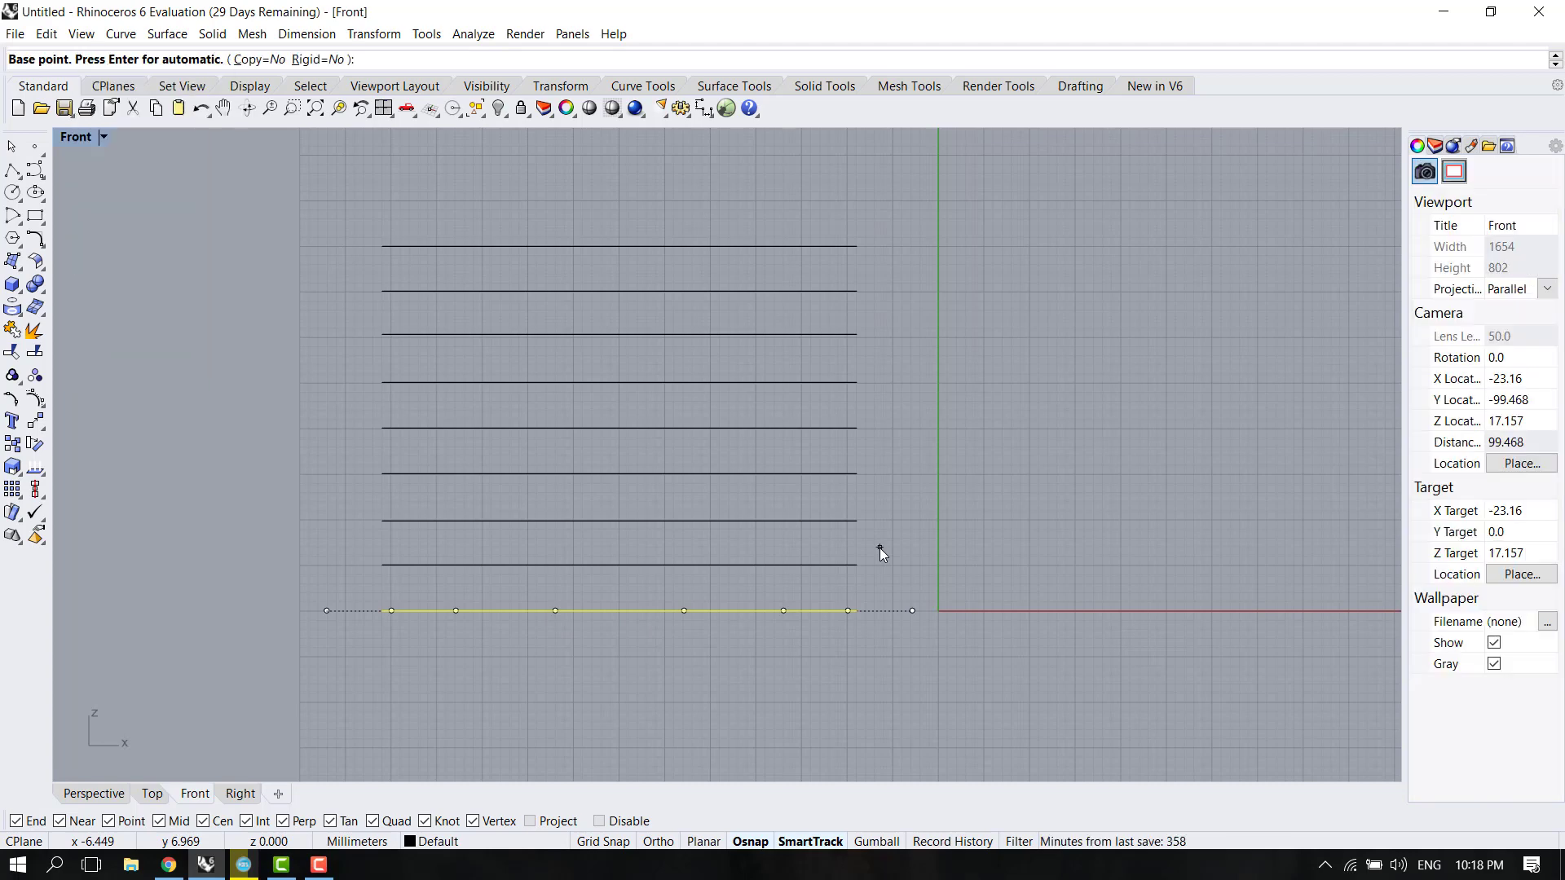
{"action": "key", "text": "Return"}
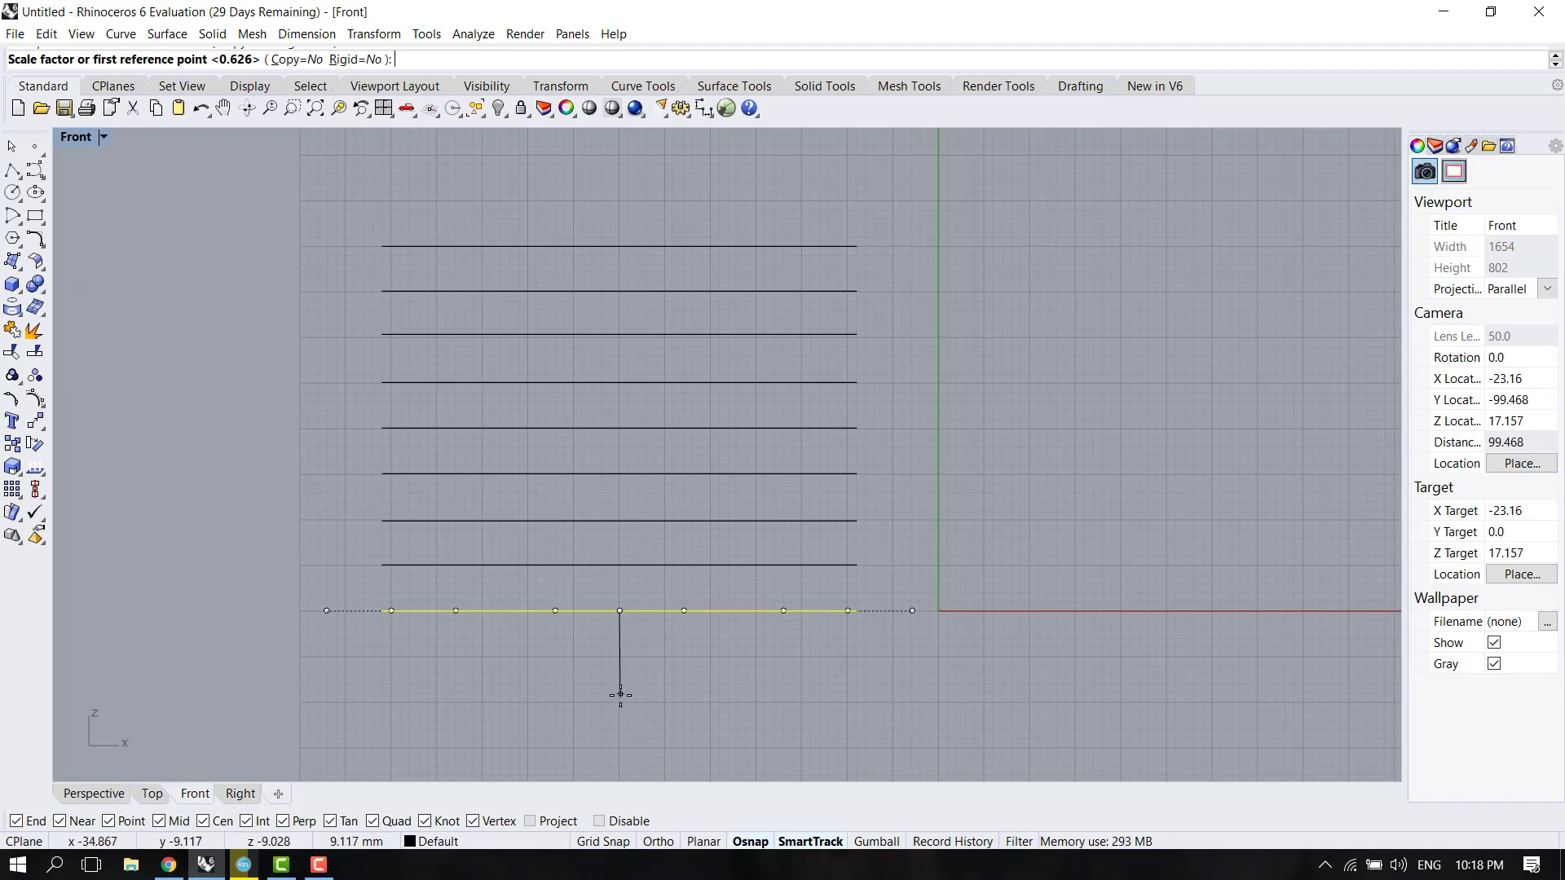
{"action": "left_click", "coordinate": [615, 721]}
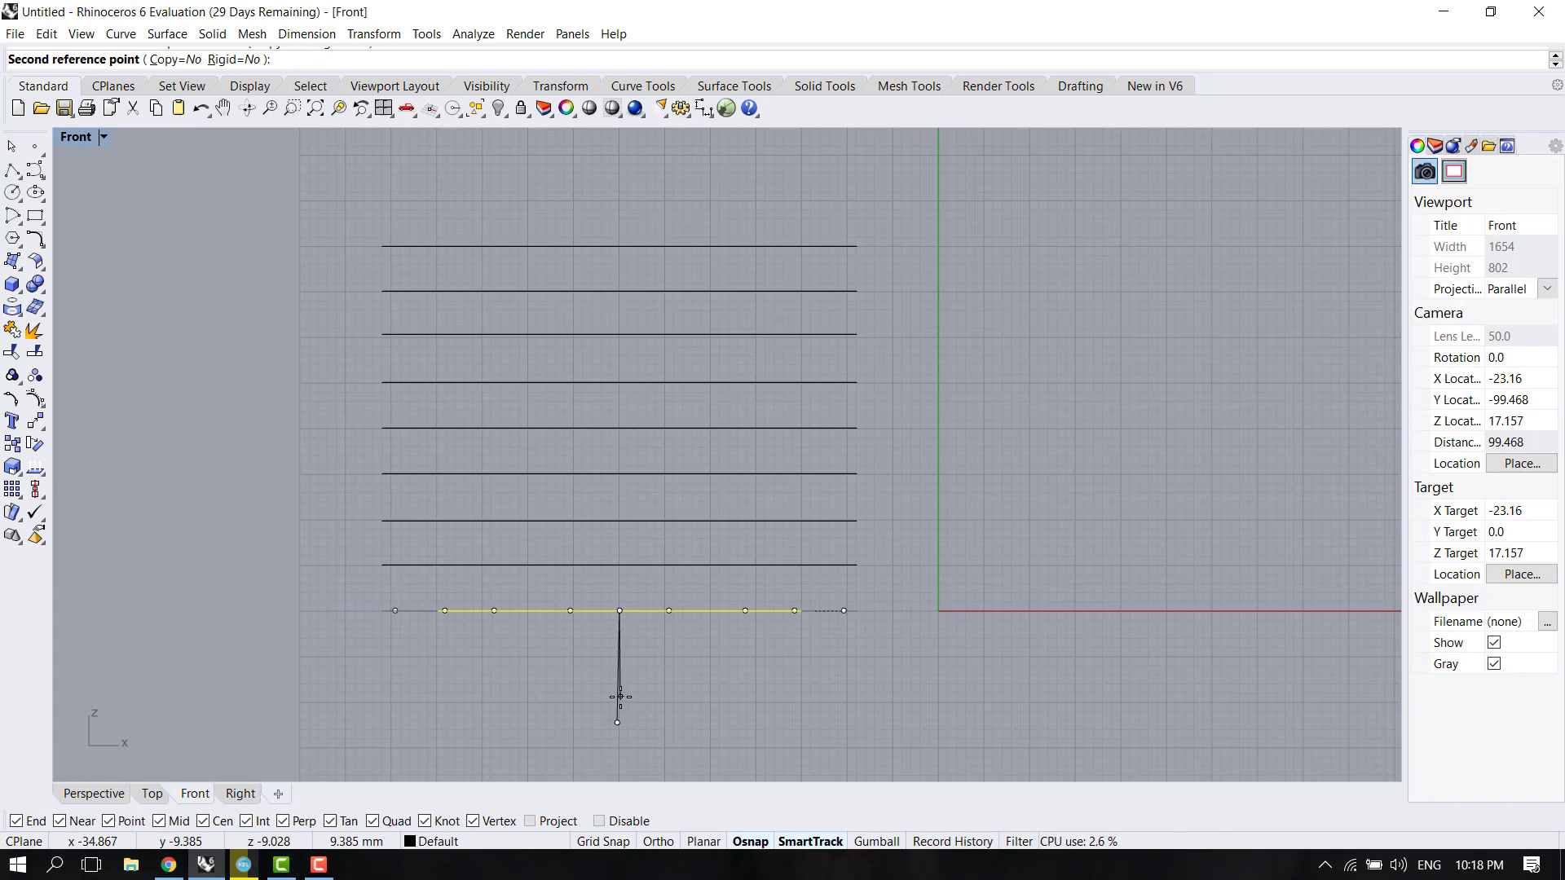
{"action": "key", "text": "Escape"}
{"action": "key", "text": "Return"}
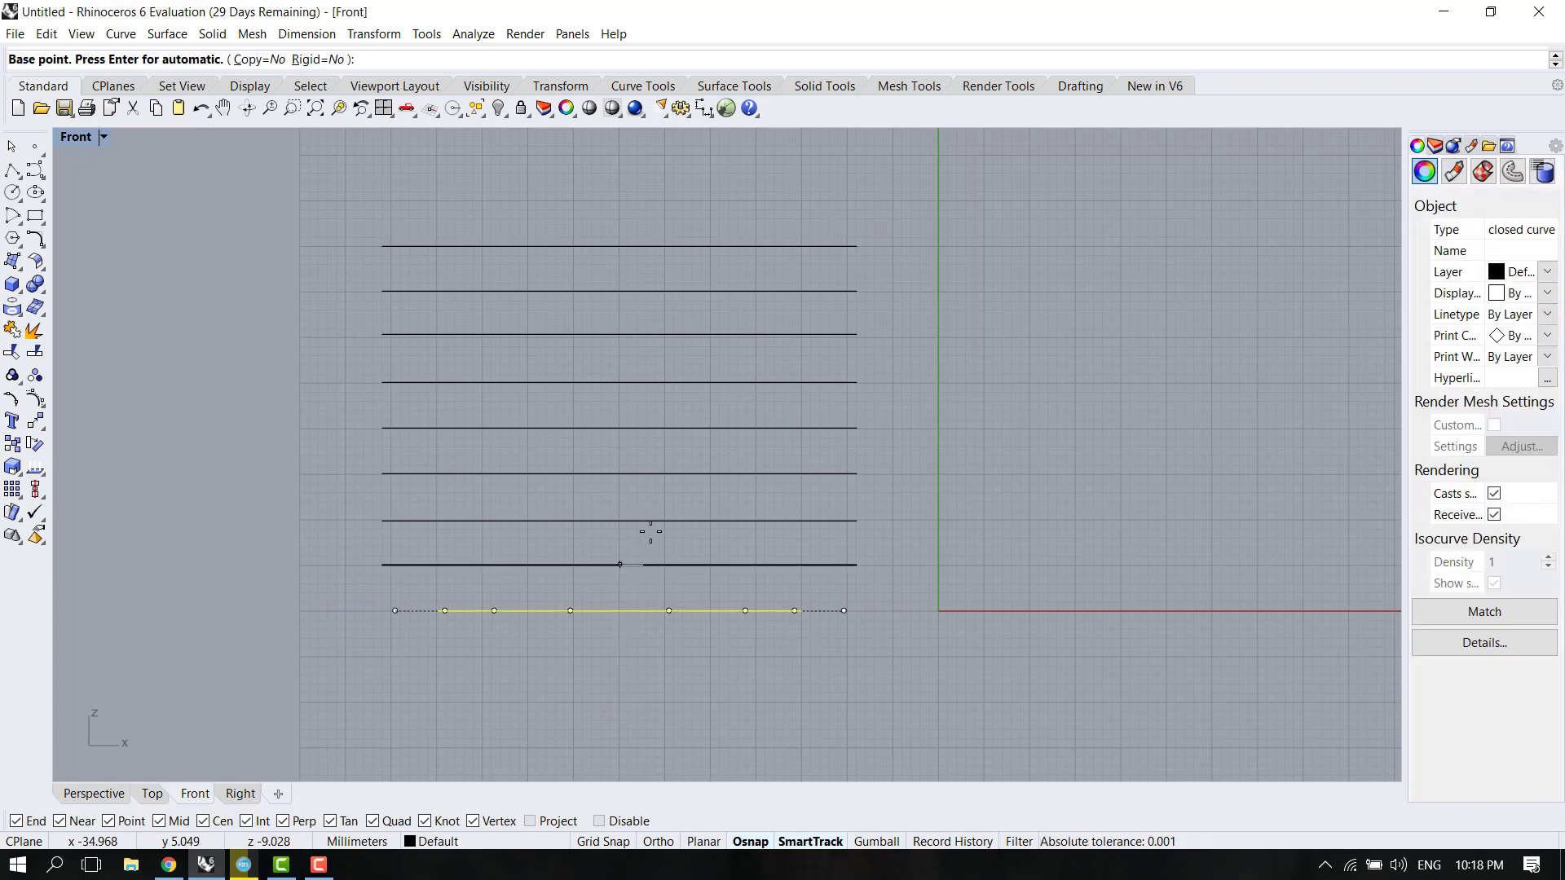
{"action": "key", "text": "Escape"}
Widen the third circle from the bottom slightly.
{"action": "left_click", "coordinate": [652, 521]}
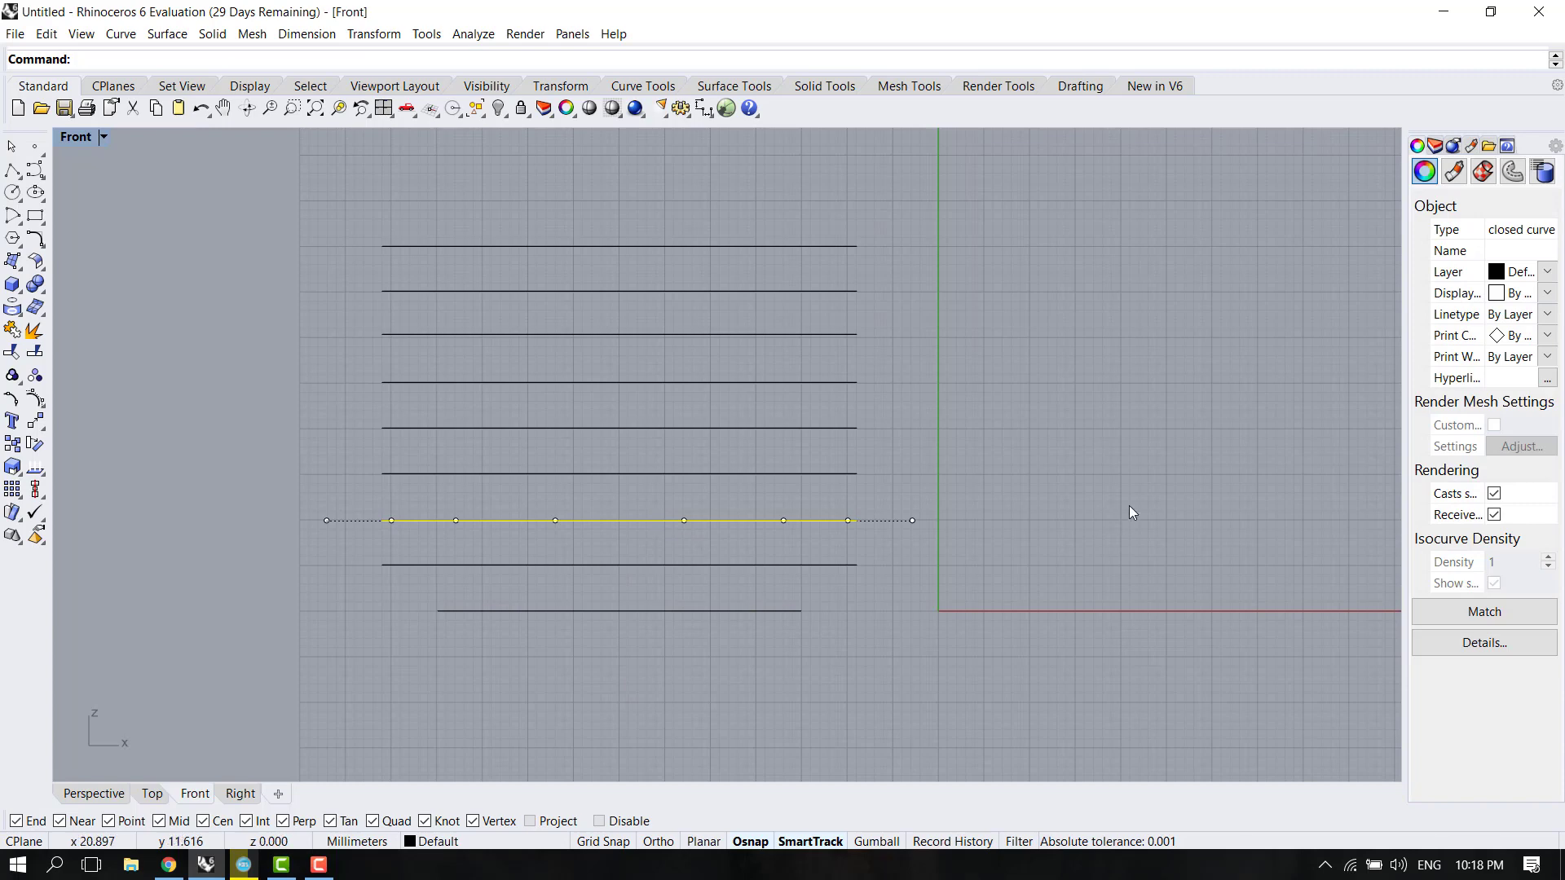
{"action": "type", "text": "s"}
{"action": "key", "text": "Return"}
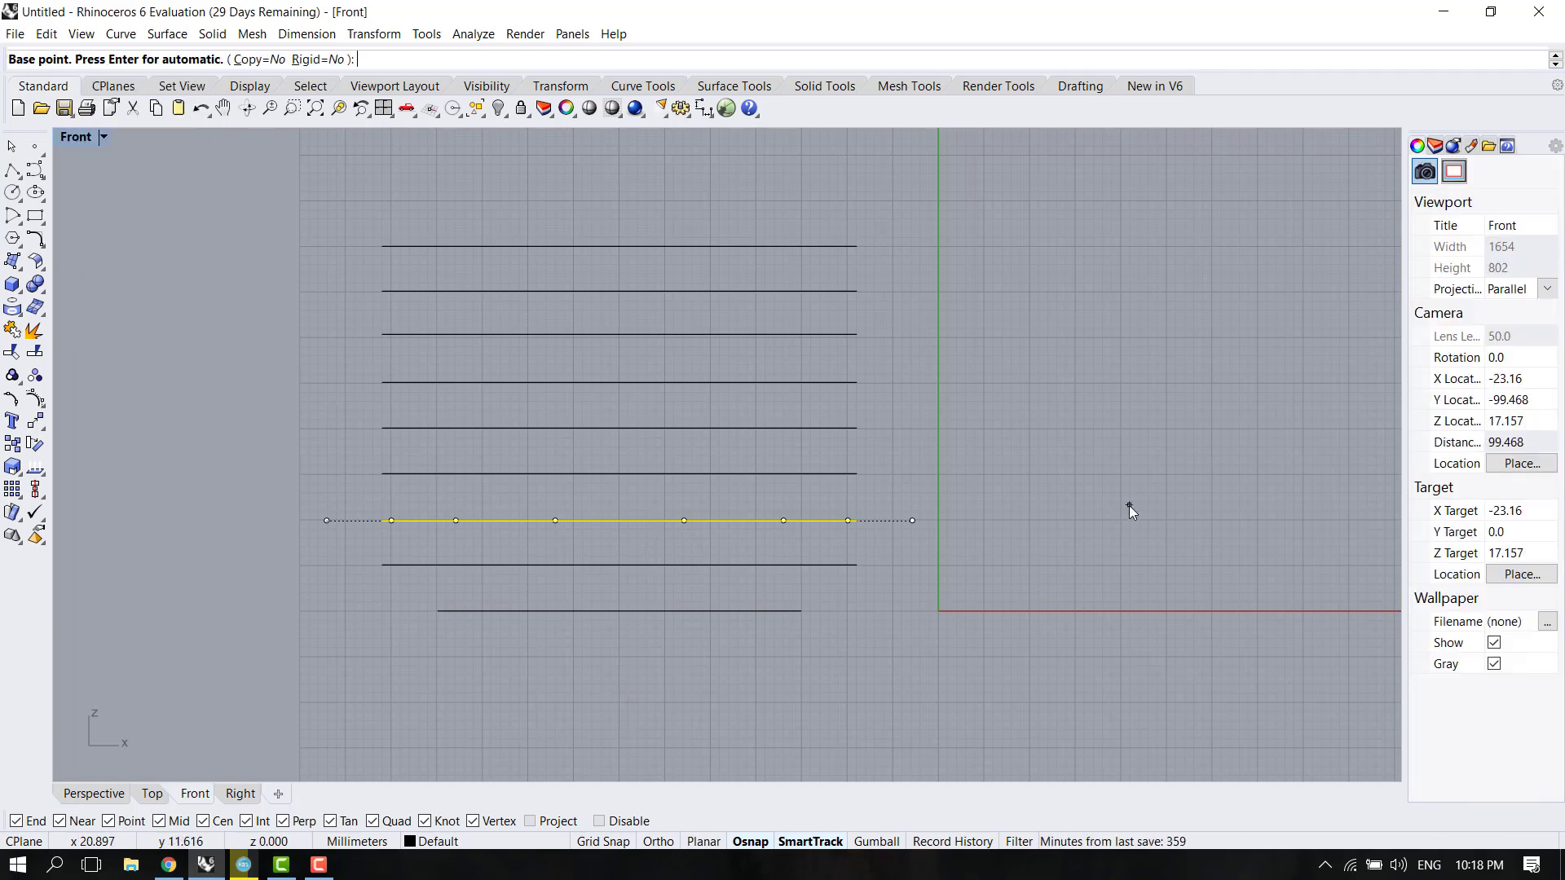
{"action": "key", "text": "Return"}
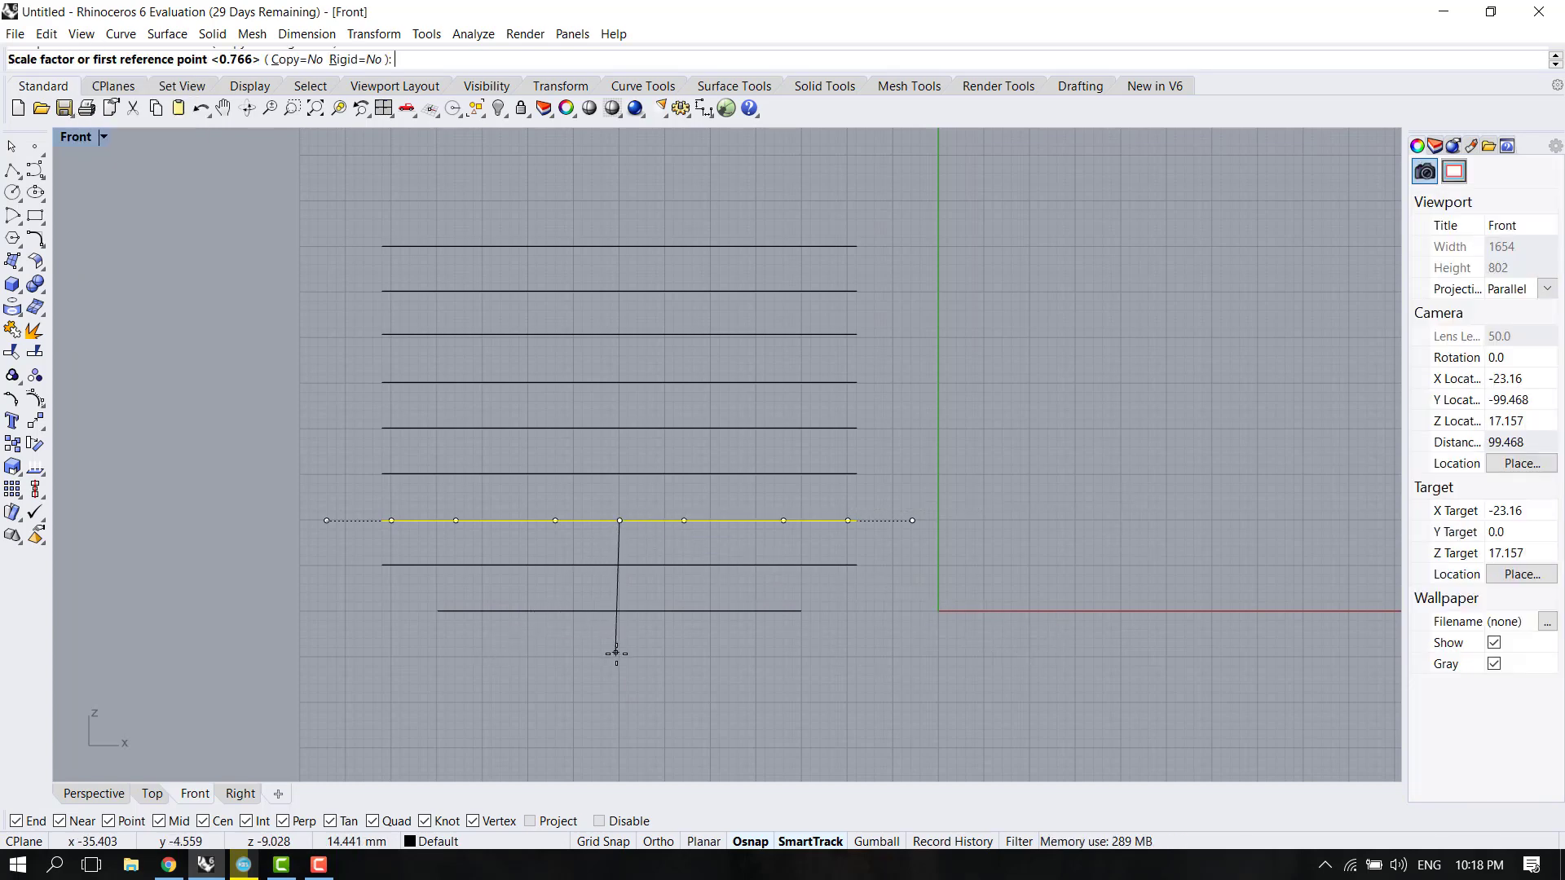
{"action": "left_click", "coordinate": [619, 654]}
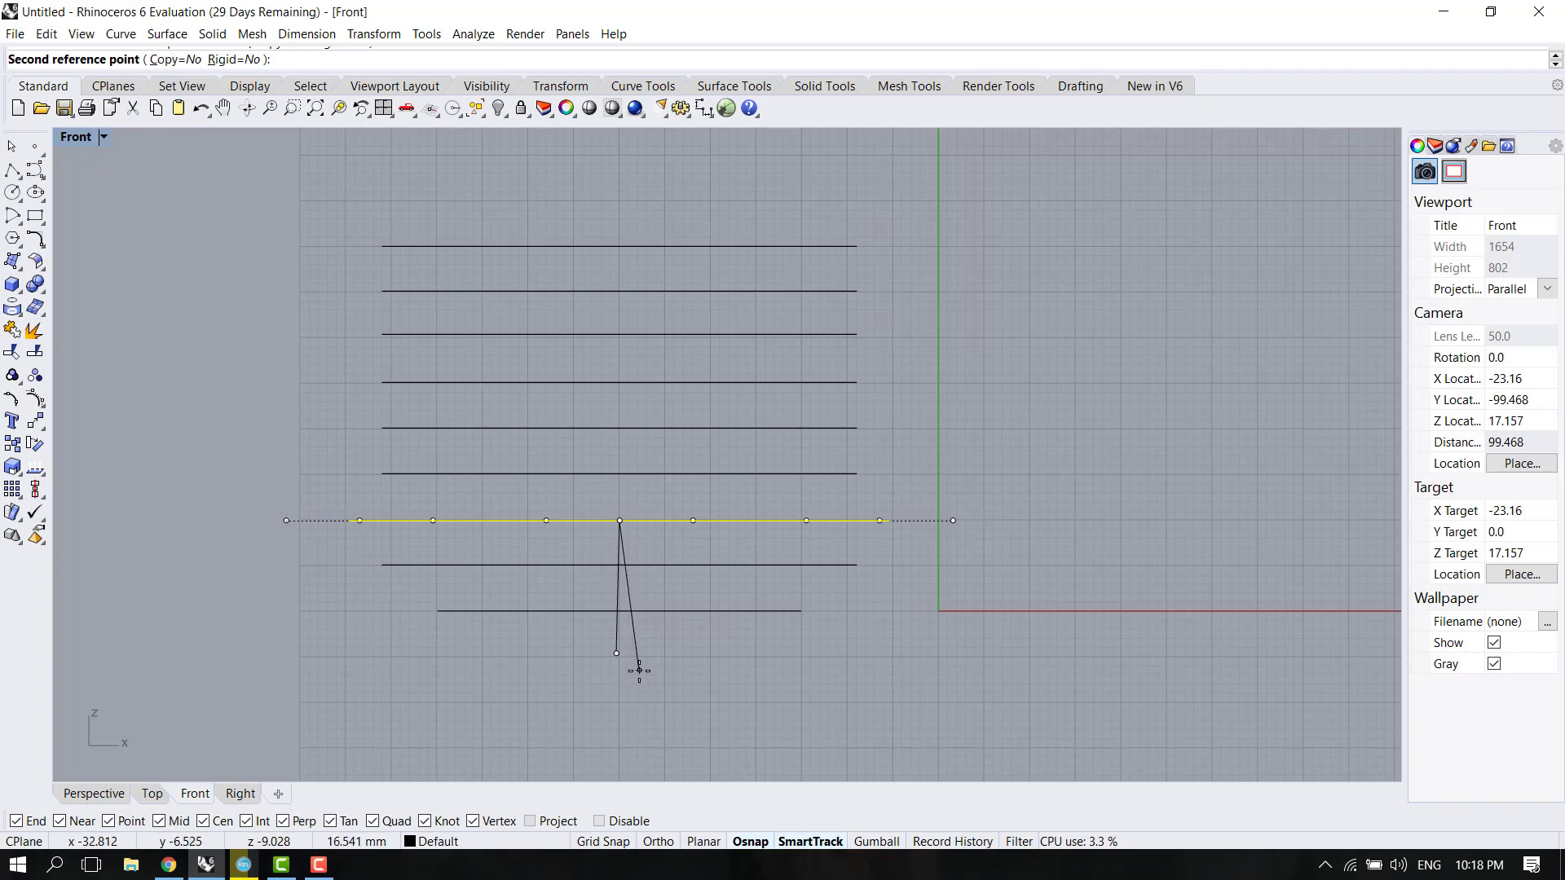
{"action": "left_click", "coordinate": [639, 670]}
{"action": "key", "text": "Escape"}
Widen the fourth circle from the bottom.
{"action": "left_click", "coordinate": [641, 473]}
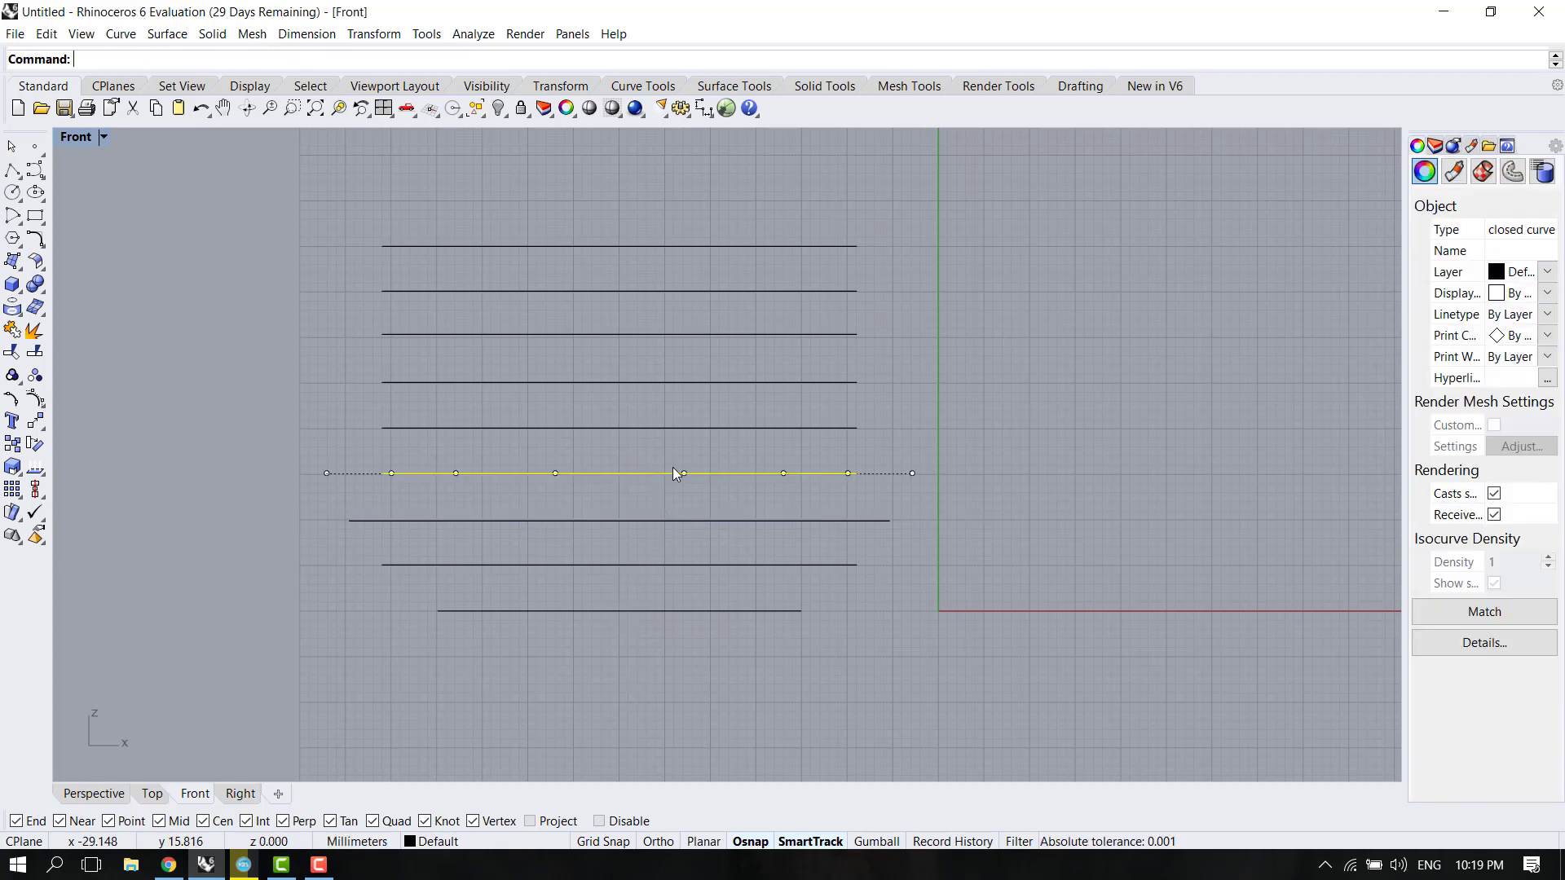
{"action": "type", "text": "Scale"}
{"action": "key", "text": "Return"}
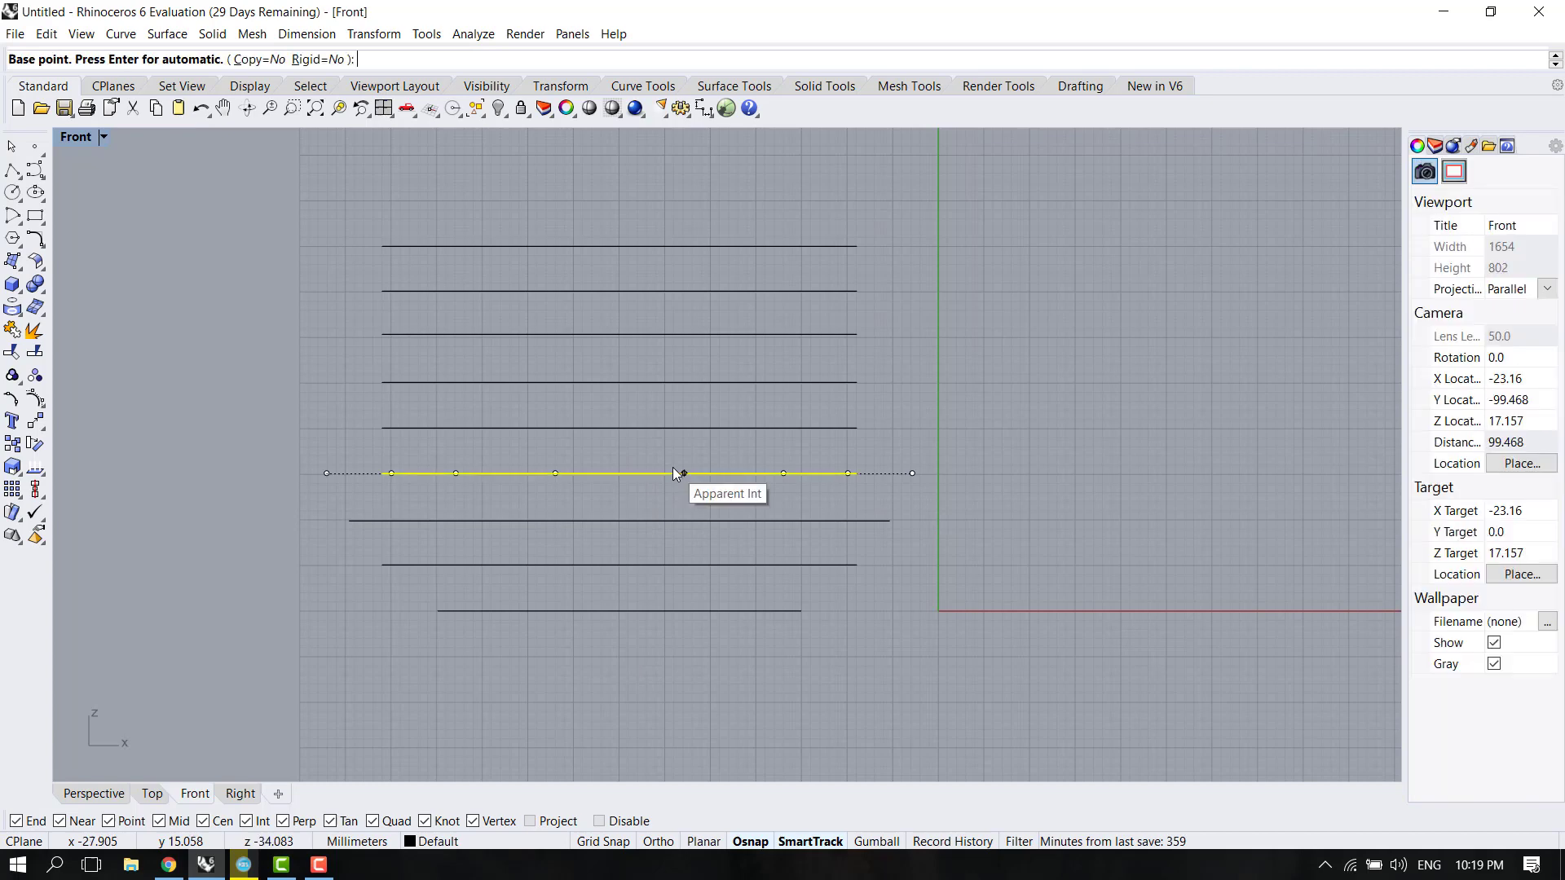
{"action": "key", "text": "Return"}
{"action": "left_click", "coordinate": [620, 472]}
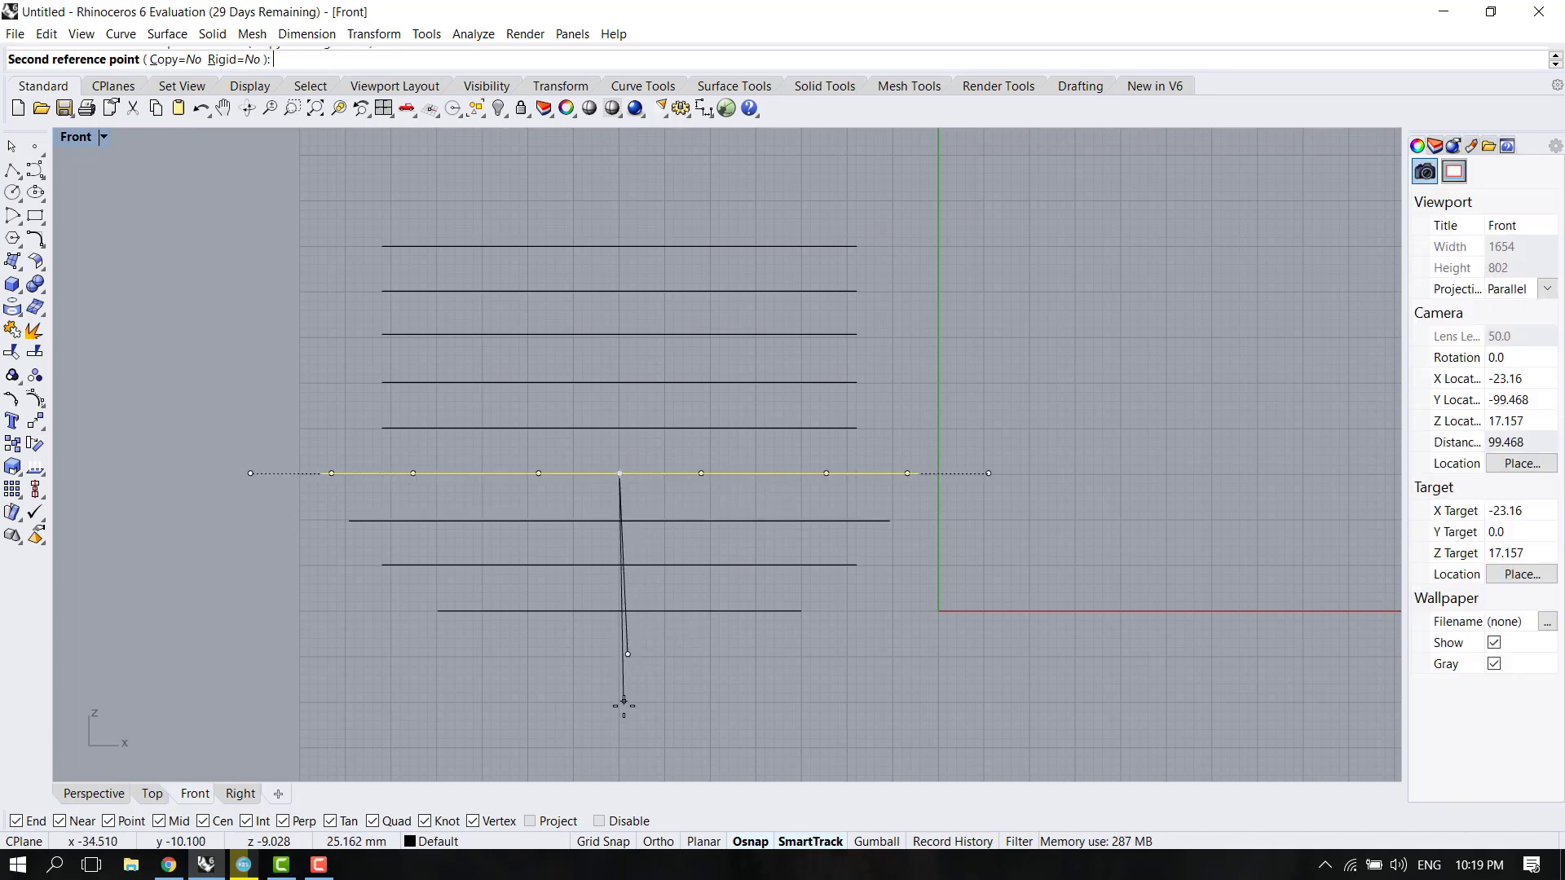
{"action": "left_click", "coordinate": [624, 664]}
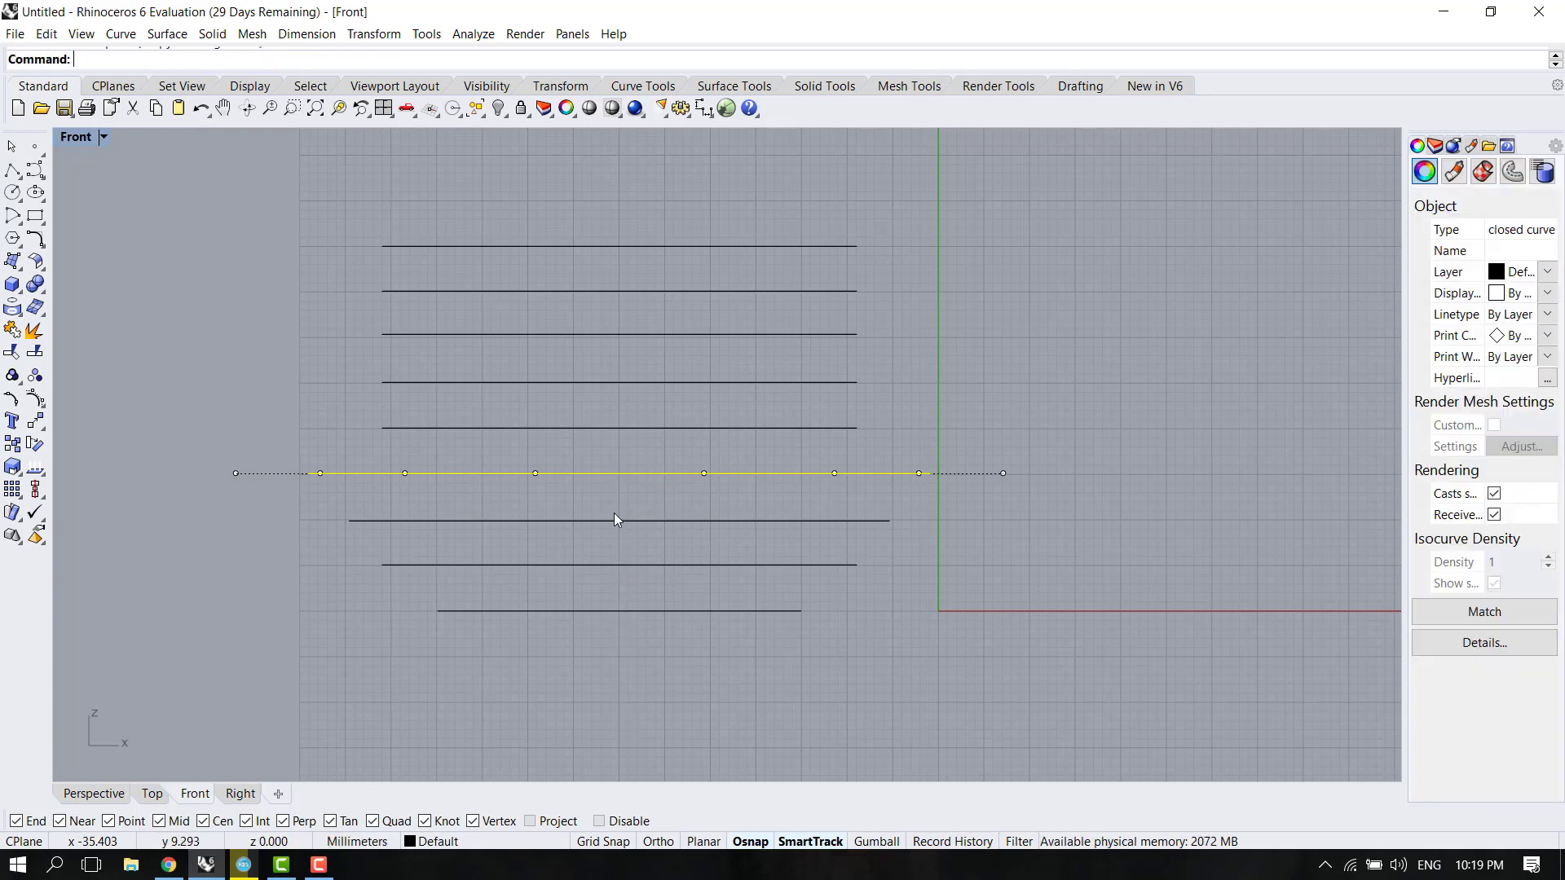
{"action": "key", "text": "Escape"}
Rescale the next circle up, after correcting a mistyped Scale command.
{"action": "left_click", "coordinate": [635, 429]}
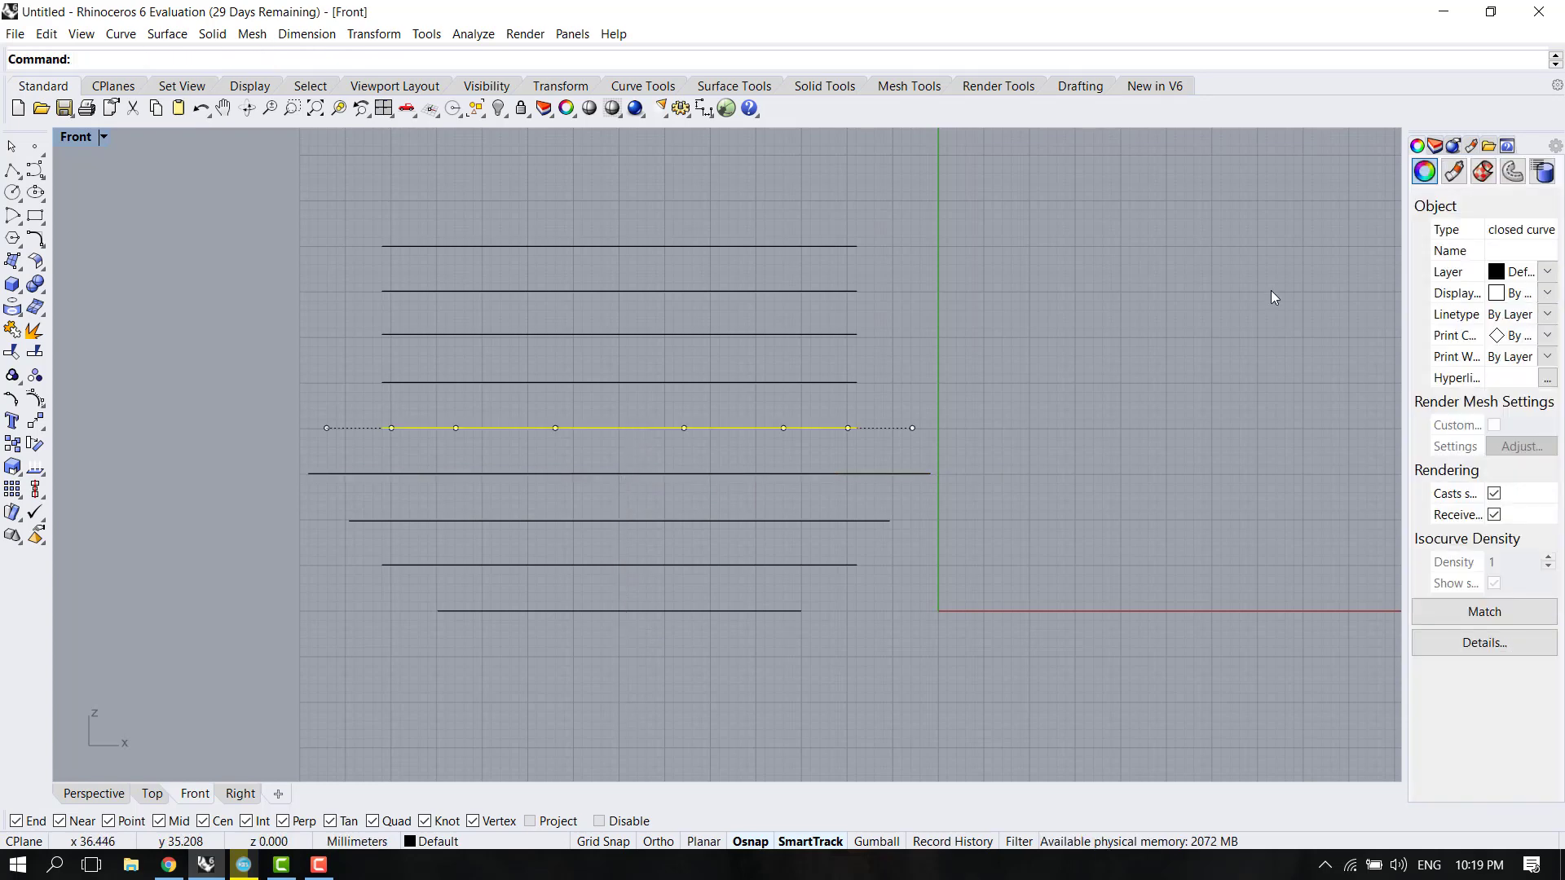
{"action": "type", "text": "Sac"}
{"action": "key", "text": "BackSpace"}
{"action": "key", "text": "BackSpace"}
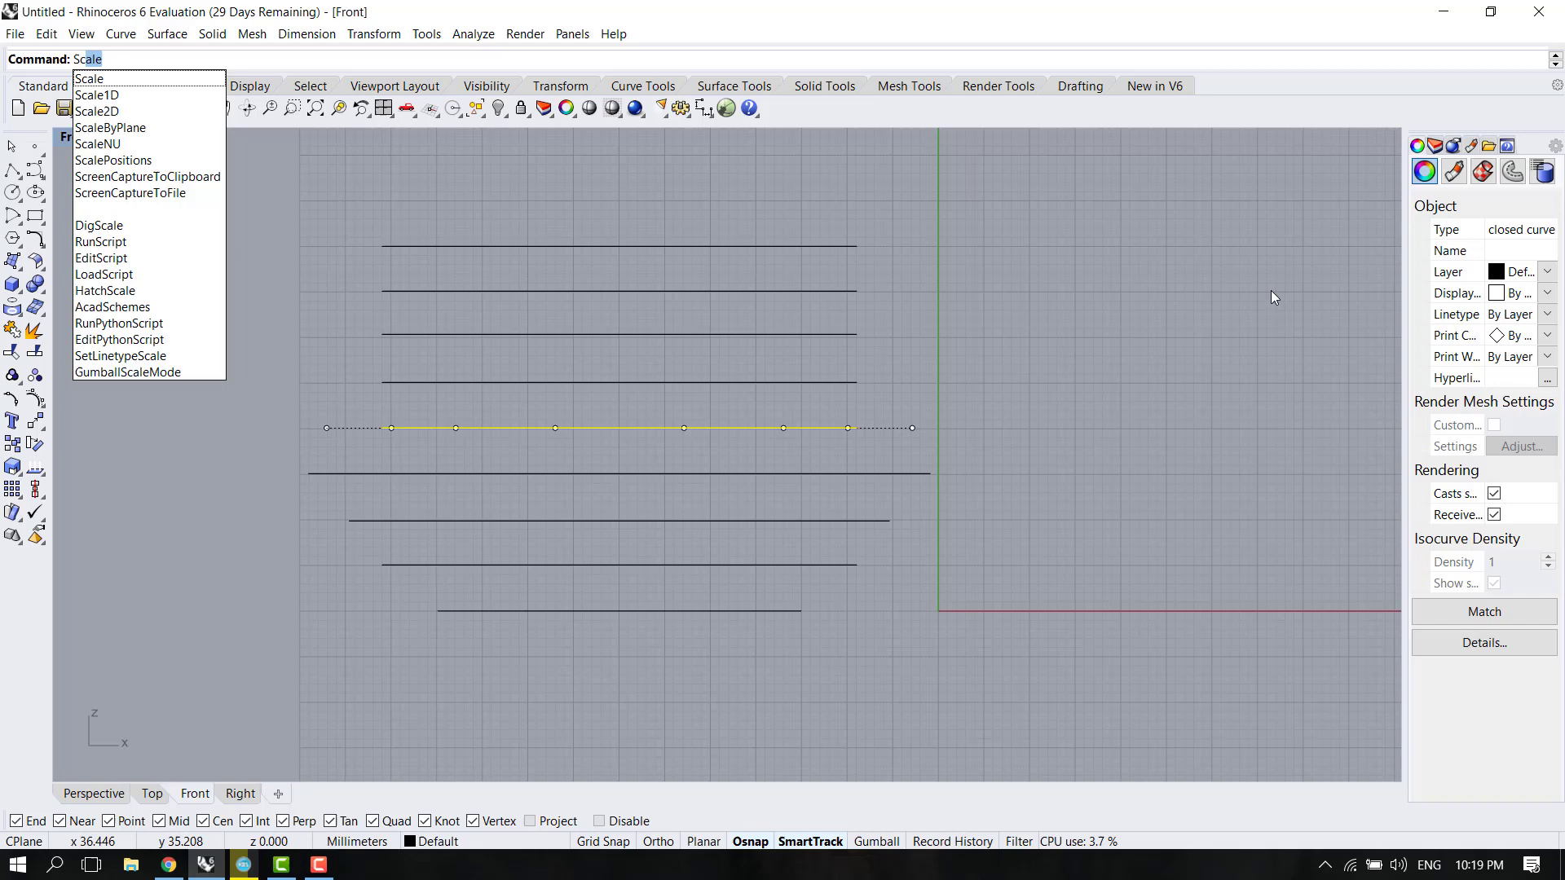
{"action": "type", "text": "cale"}
{"action": "key", "text": "Return"}
{"action": "key", "text": "Return"}
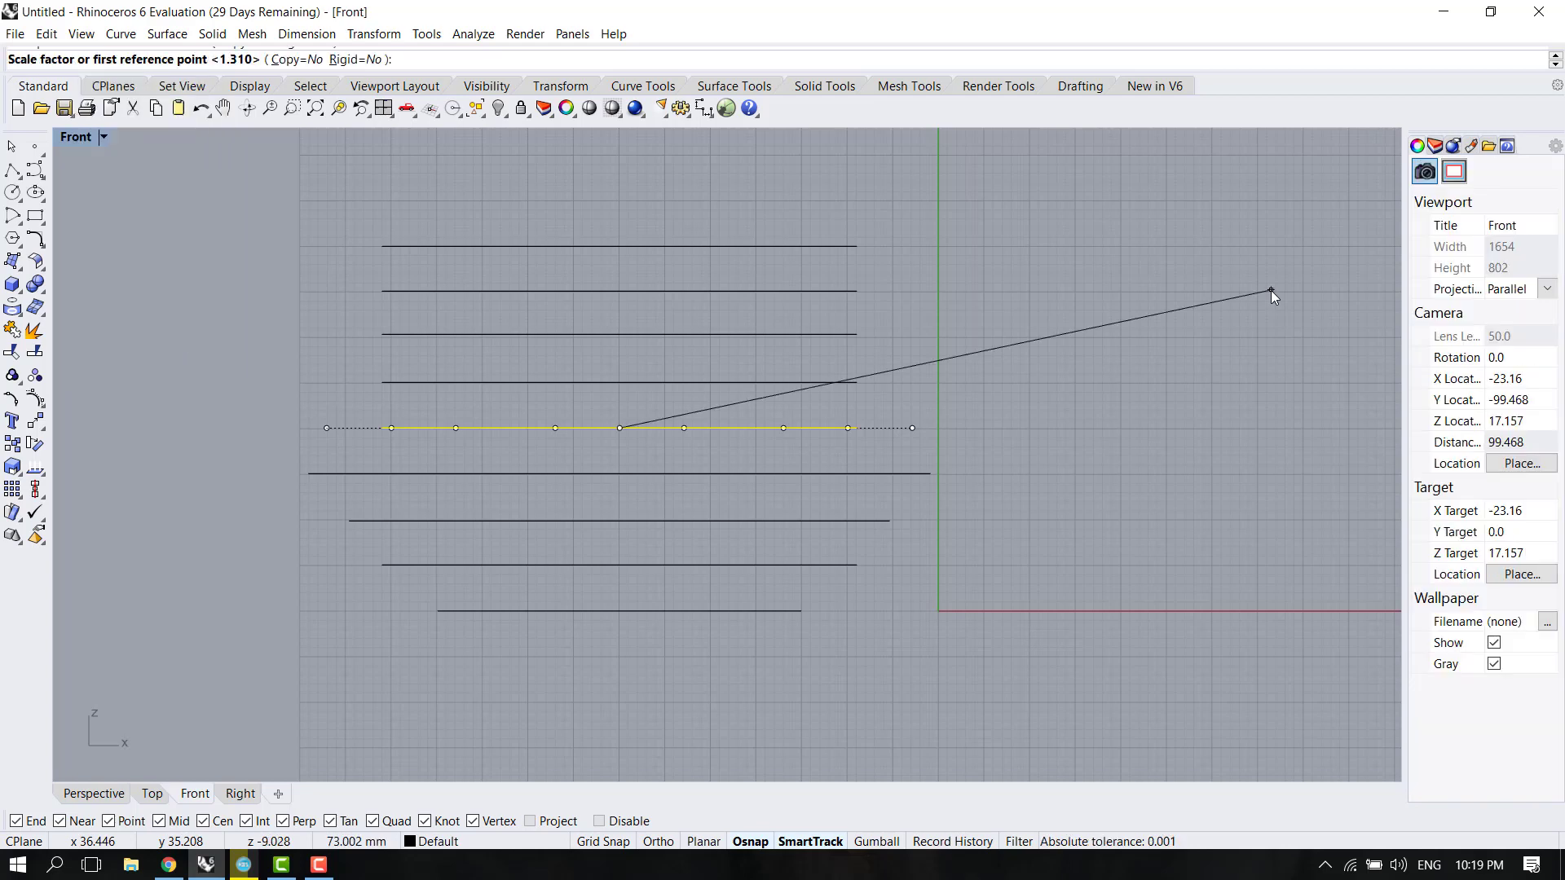
{"action": "left_click", "coordinate": [618, 412]}
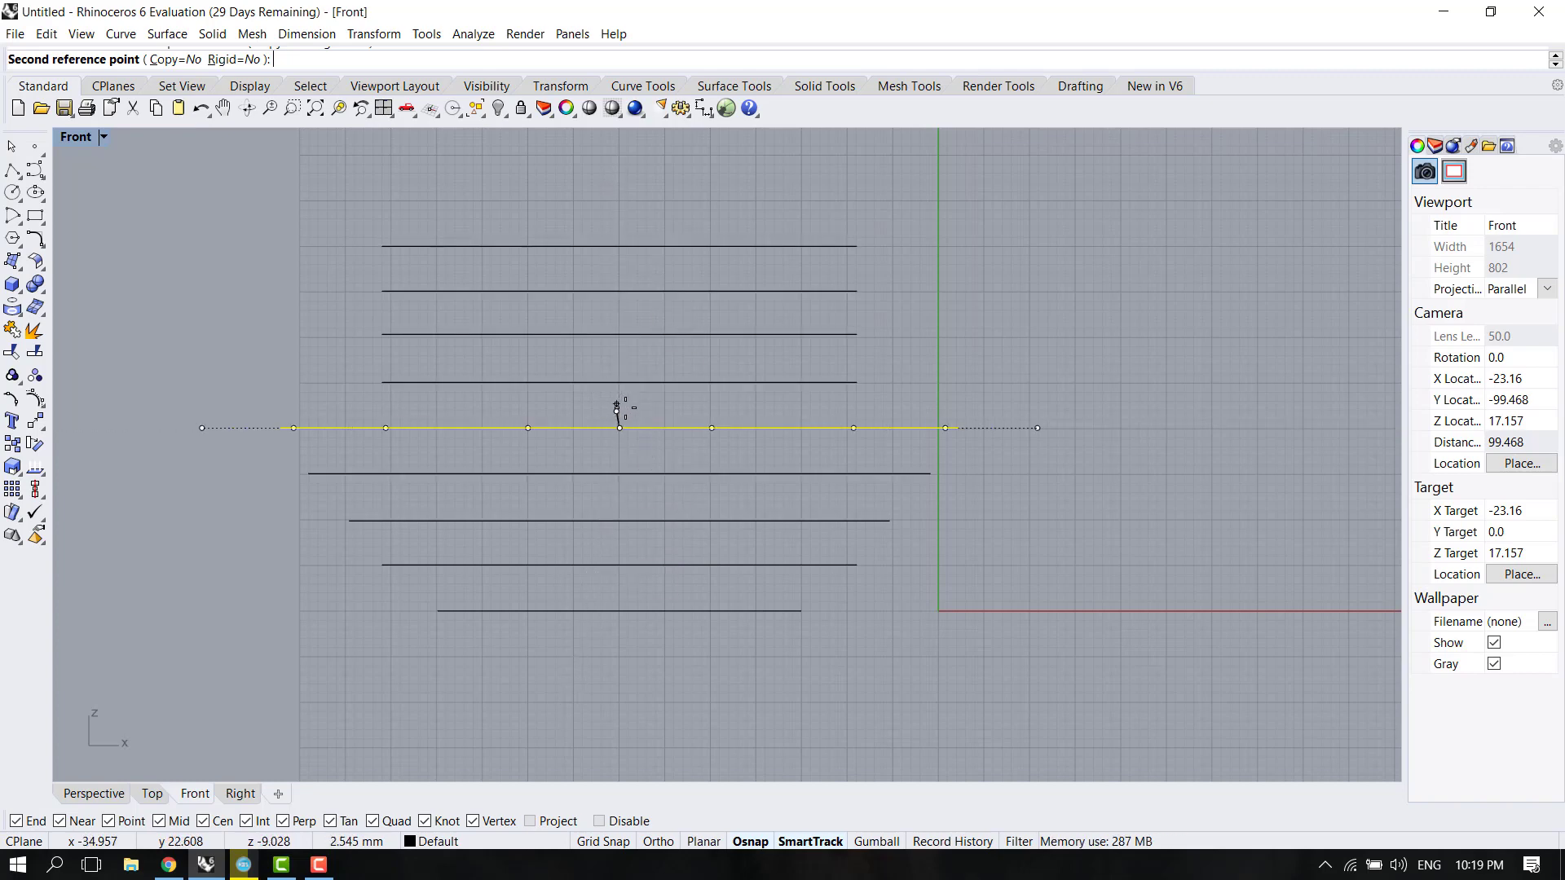
{"action": "left_click", "coordinate": [633, 421]}
{"action": "type", "text": "Sc"}
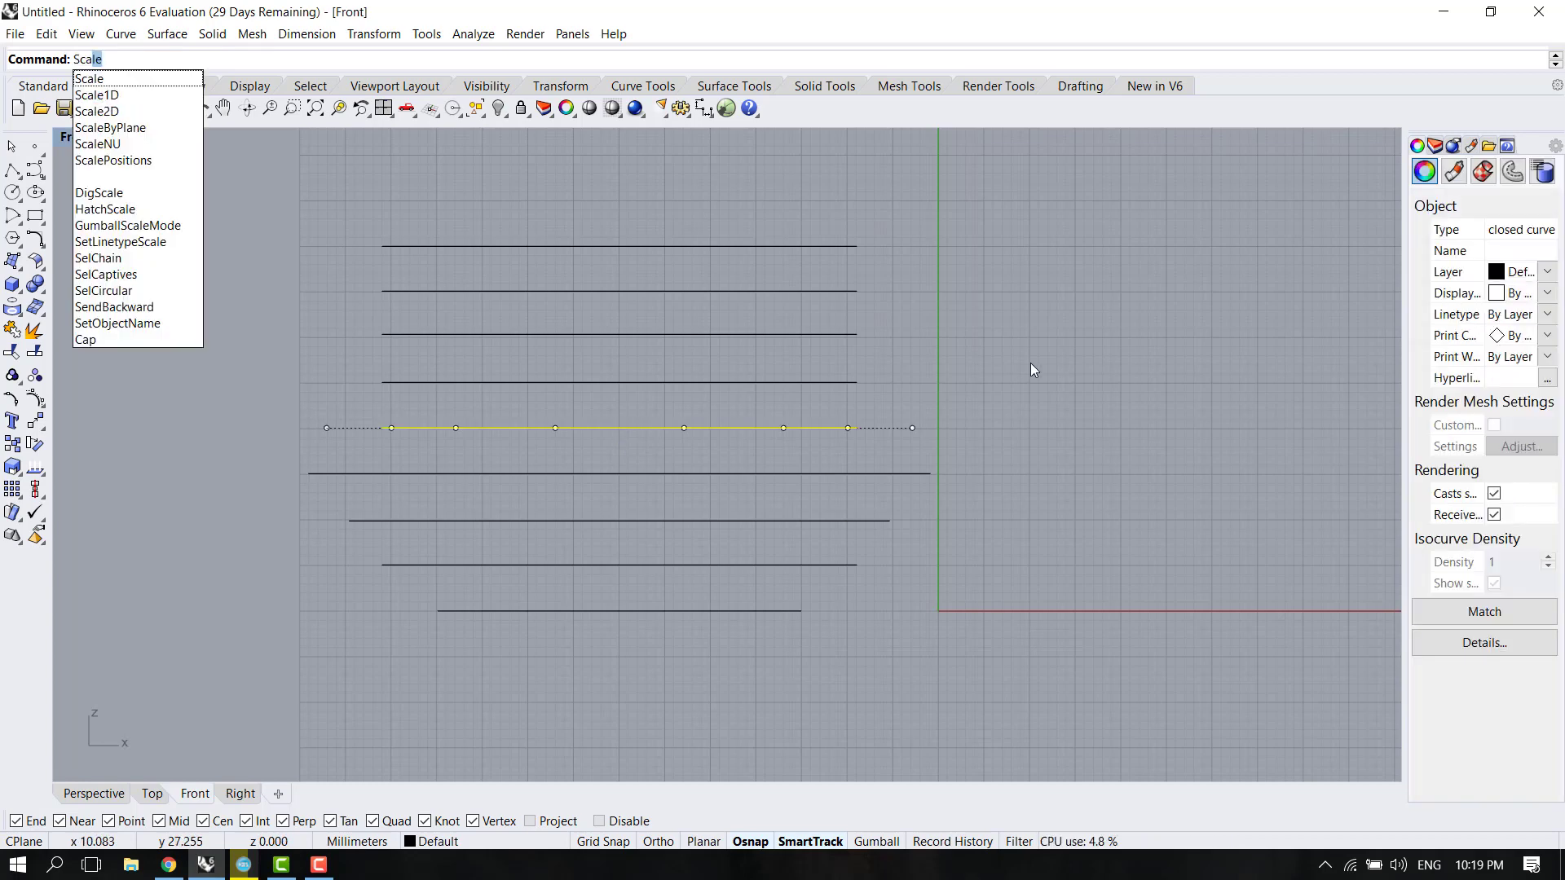
{"action": "type", "text": "le"}
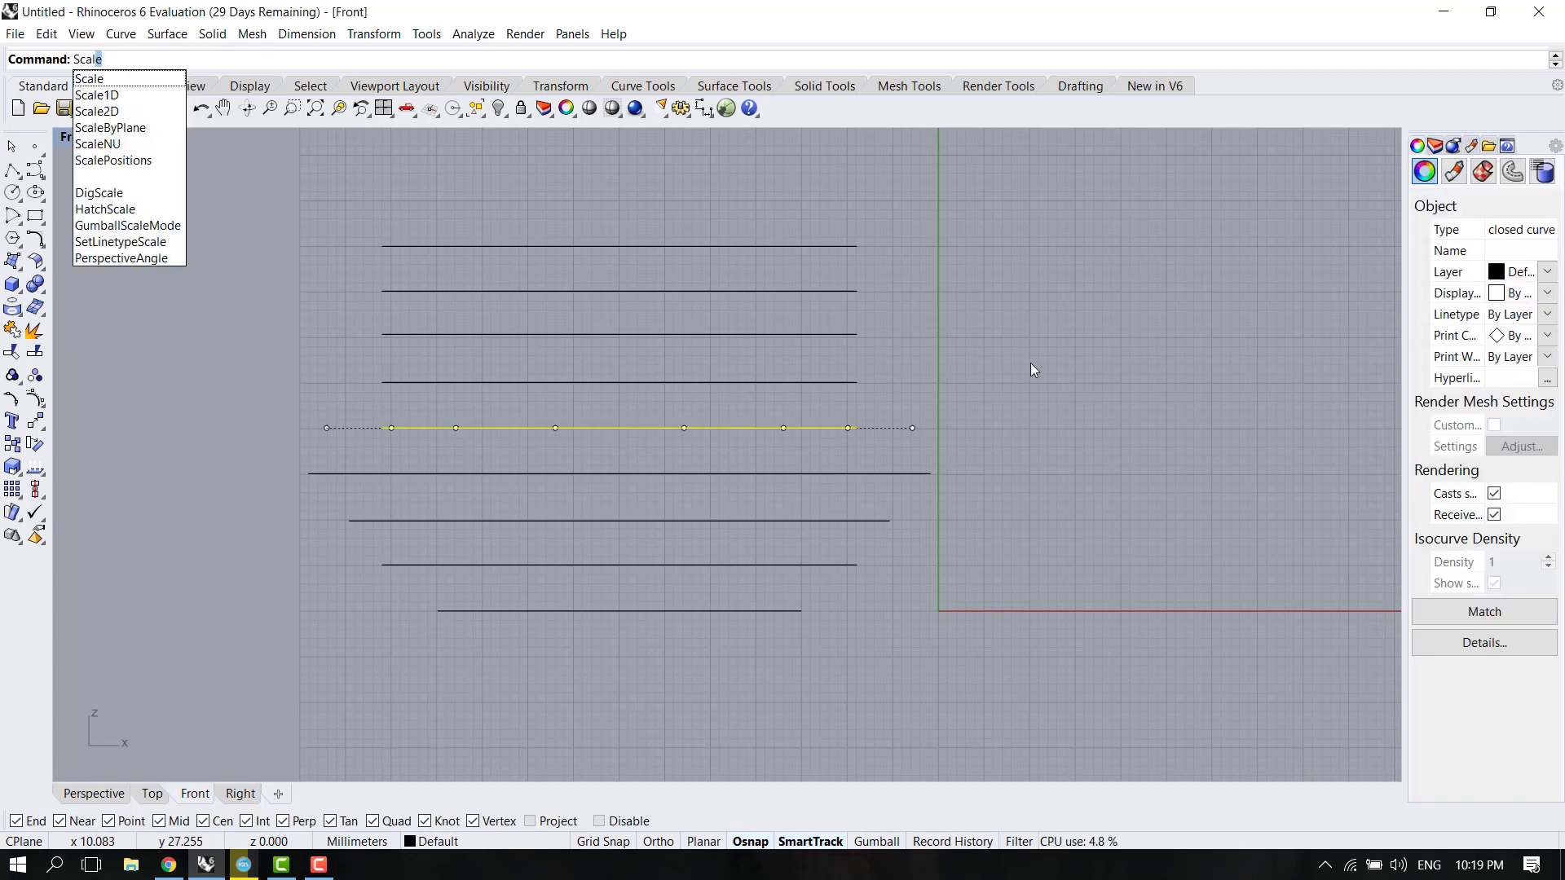
Resize another circle about its centre, after cancelling a first attempt.
{"action": "key", "text": "Return"}
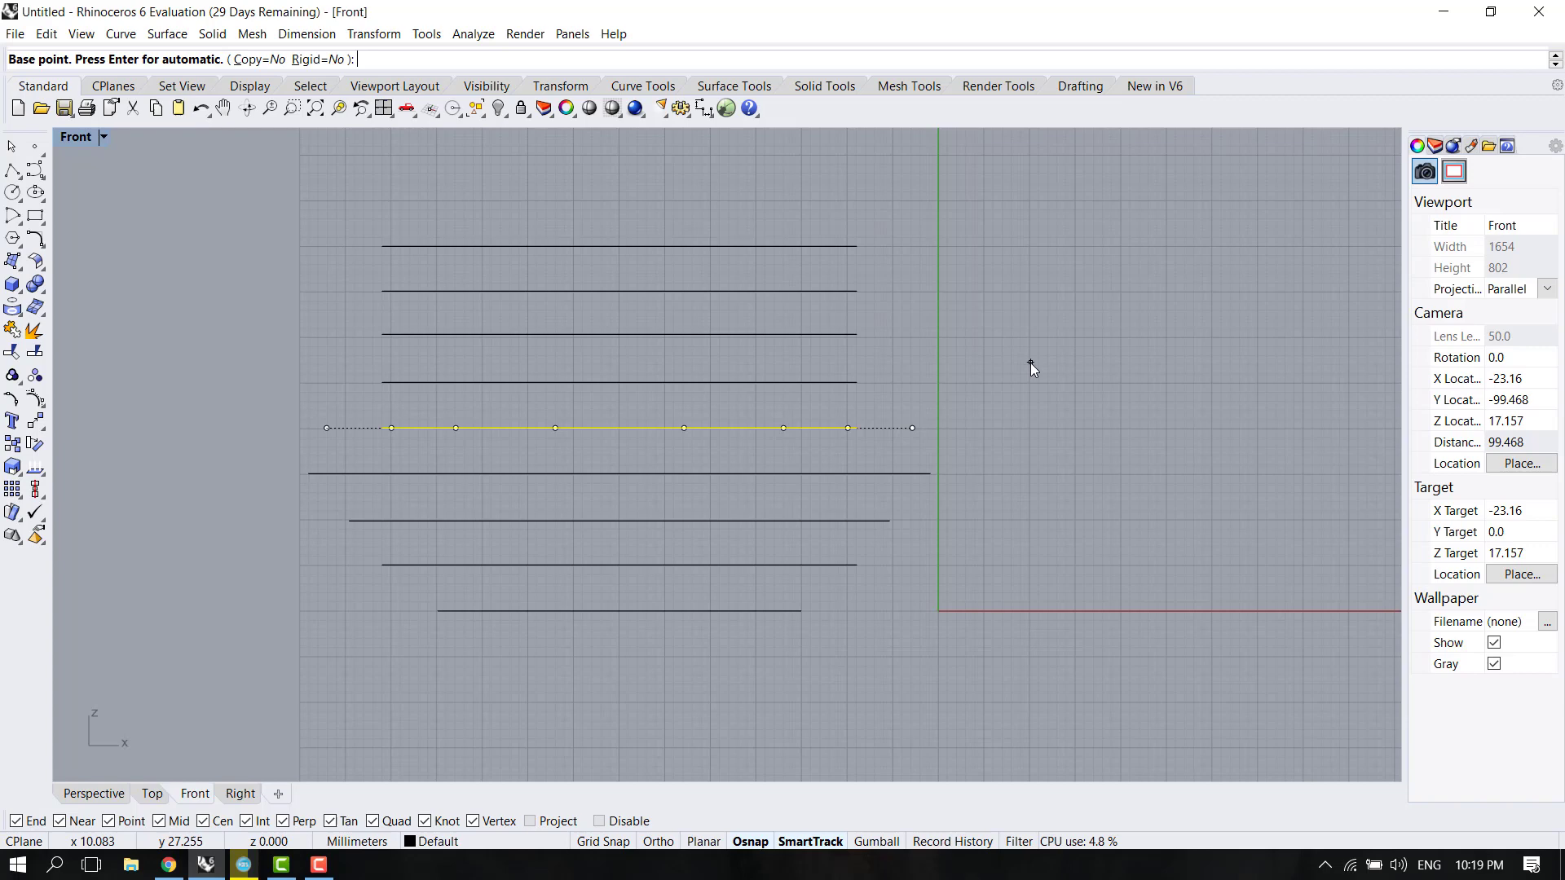
{"action": "left_click", "coordinate": [619, 429]}
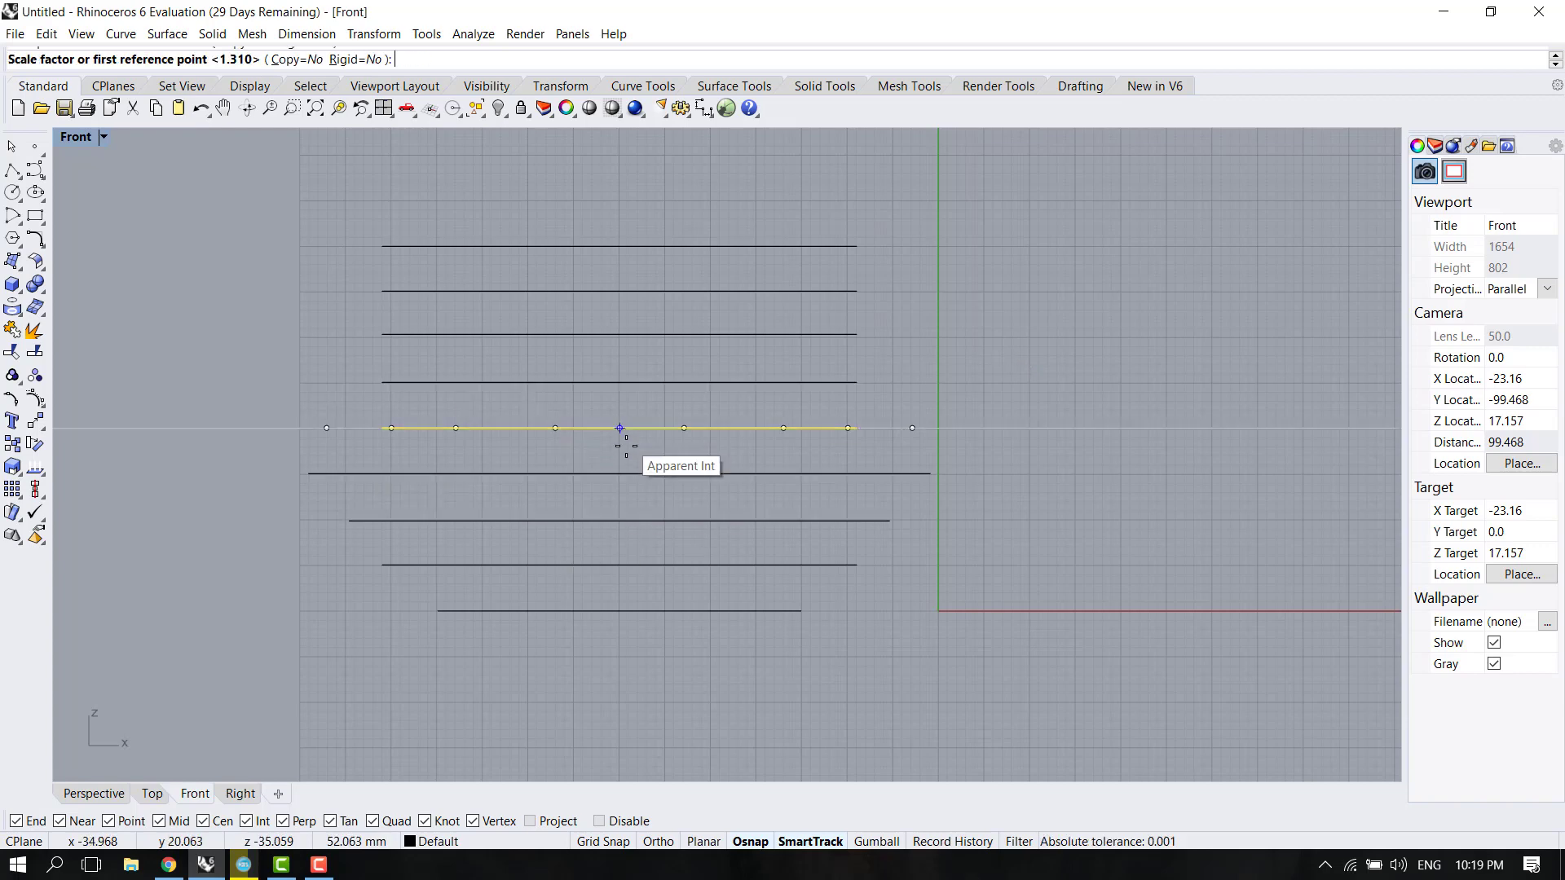
{"action": "scroll", "coordinate": [626, 667], "scroll_direction": "down", "scroll_amount": 2}
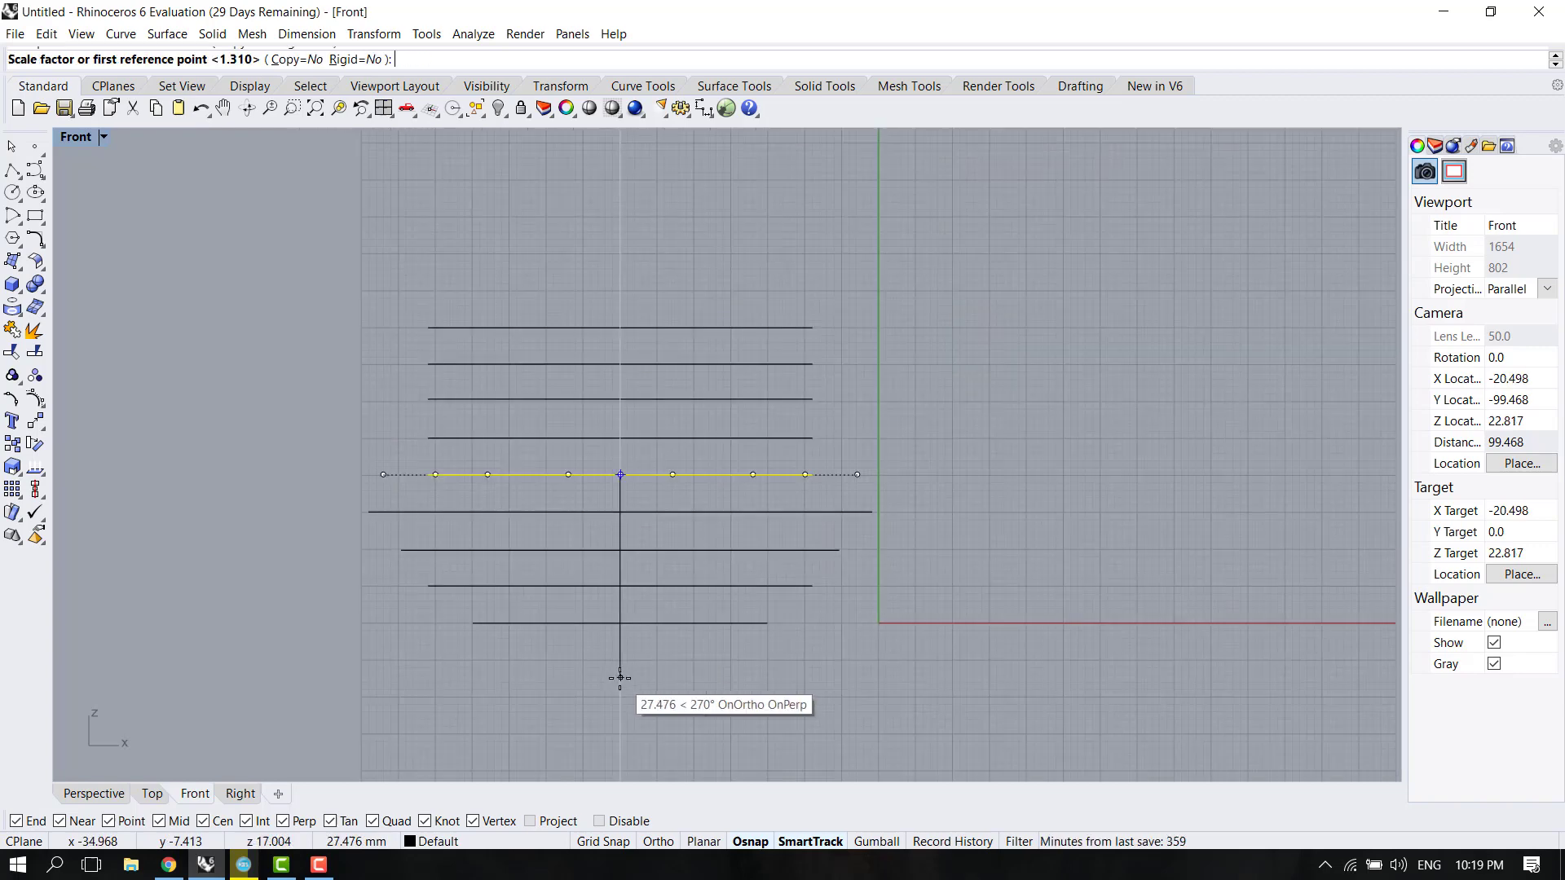
{"action": "scroll", "coordinate": [619, 682], "scroll_direction": "down", "scroll_amount": 2}
{"action": "scroll", "coordinate": [622, 525], "scroll_direction": "up", "scroll_amount": 2}
{"action": "key", "text": "Escape"}
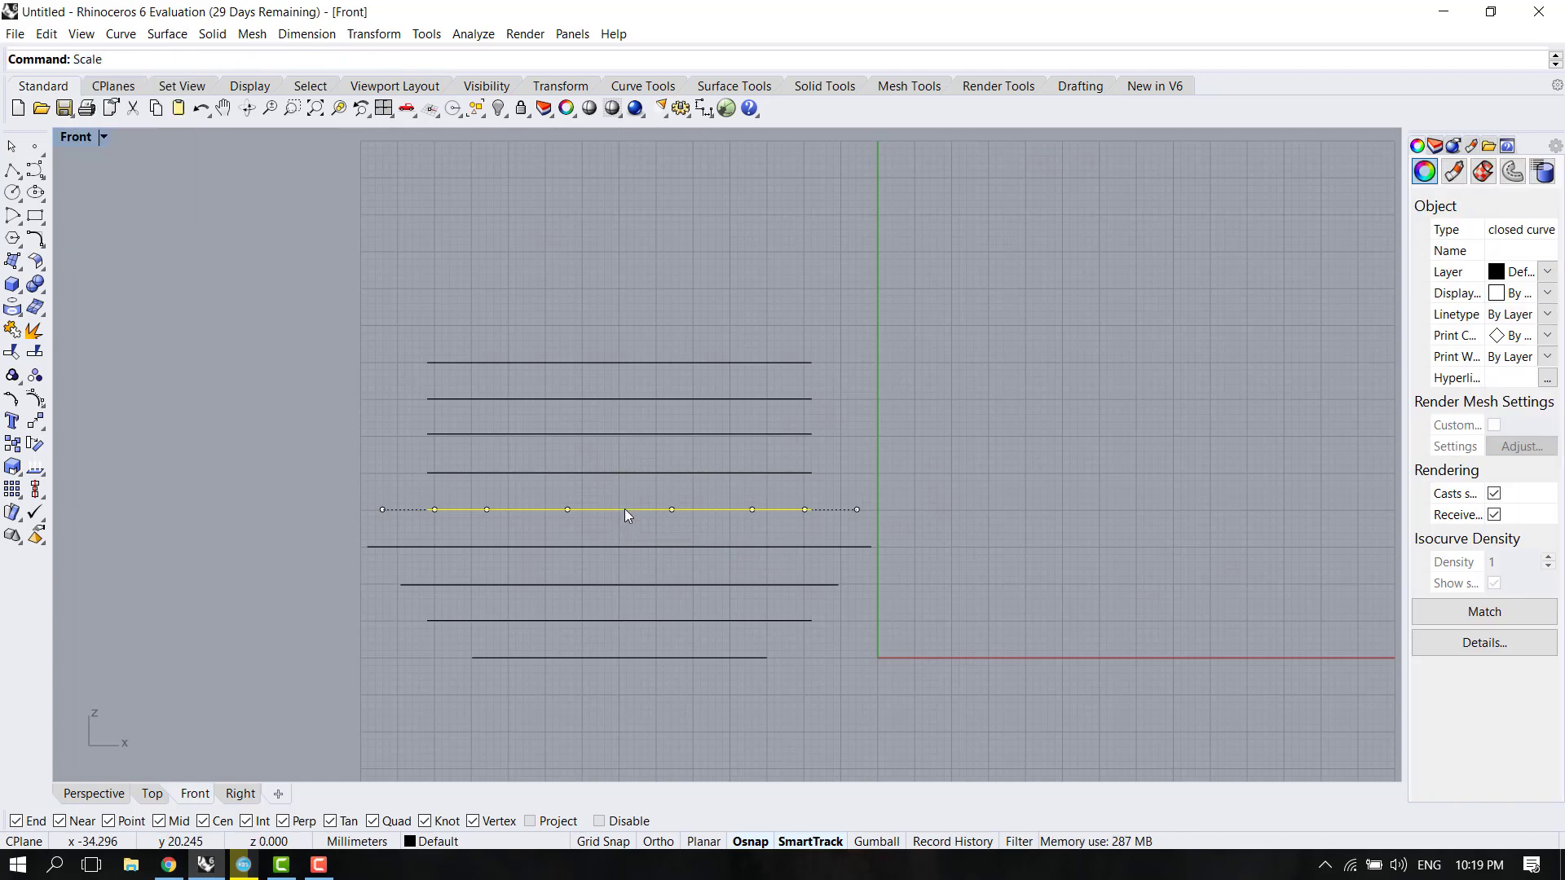
{"action": "key", "text": "Return"}
{"action": "scroll", "coordinate": [626, 511], "scroll_direction": "up", "scroll_amount": 1}
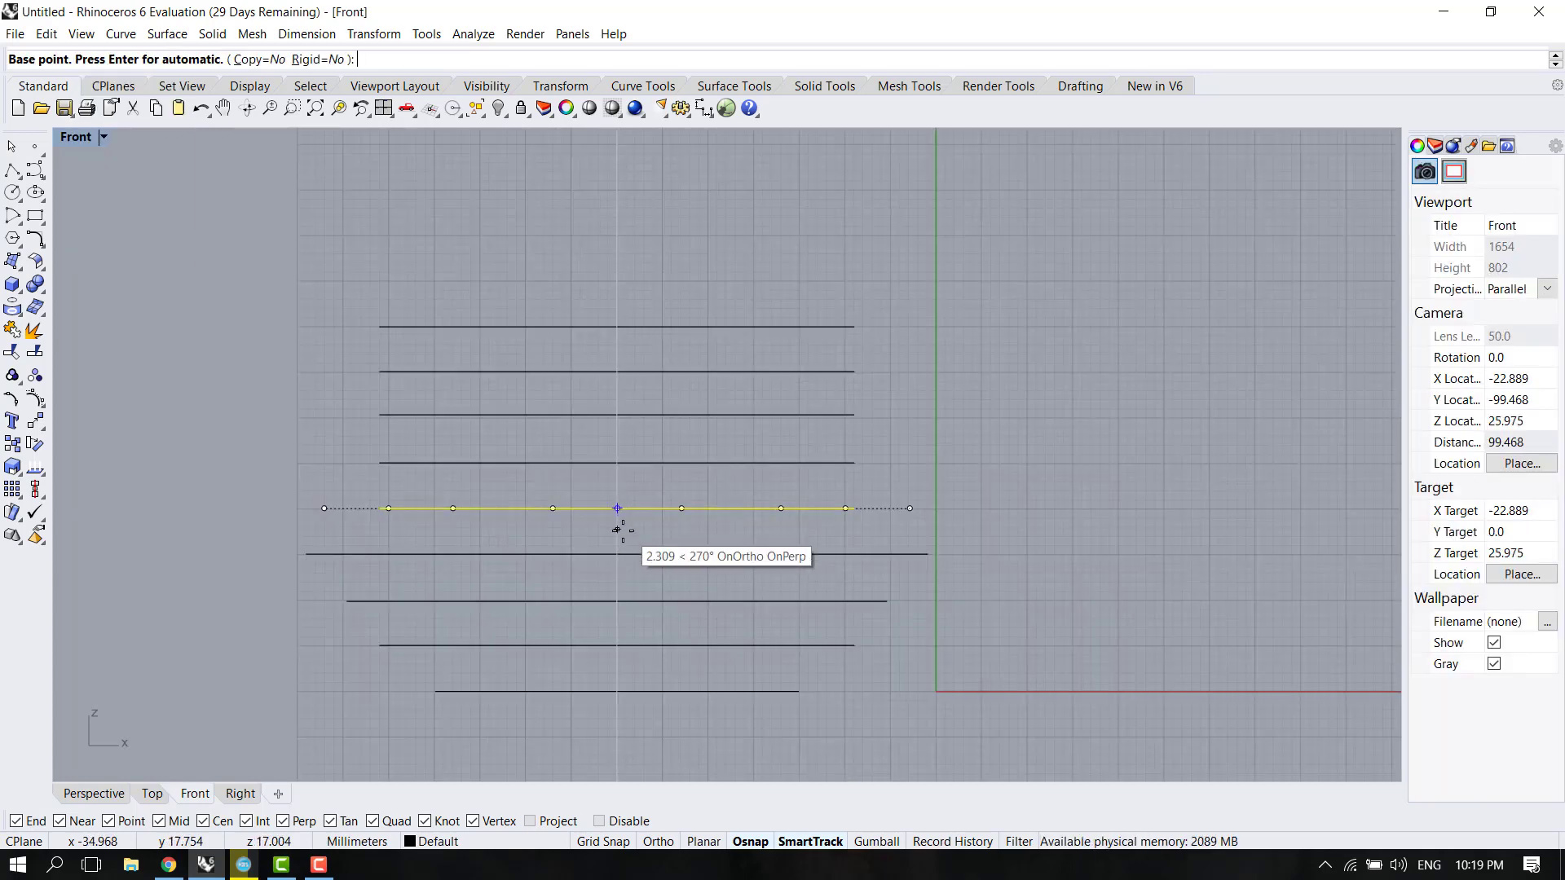
{"action": "left_click", "coordinate": [617, 508]}
{"action": "left_click", "coordinate": [618, 565]}
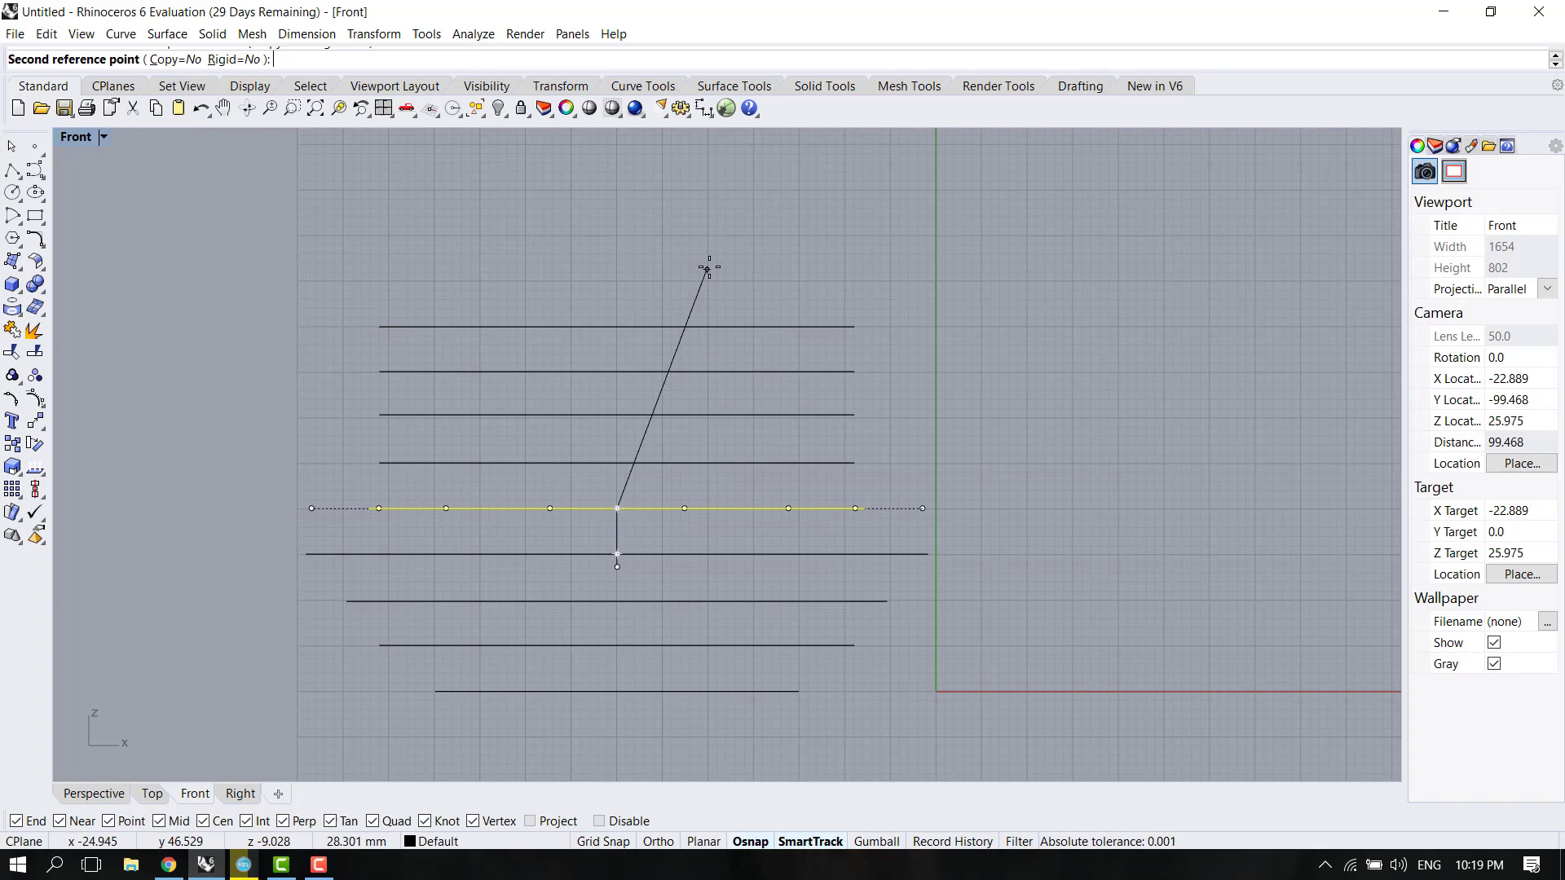
{"action": "left_click", "coordinate": [722, 241]}
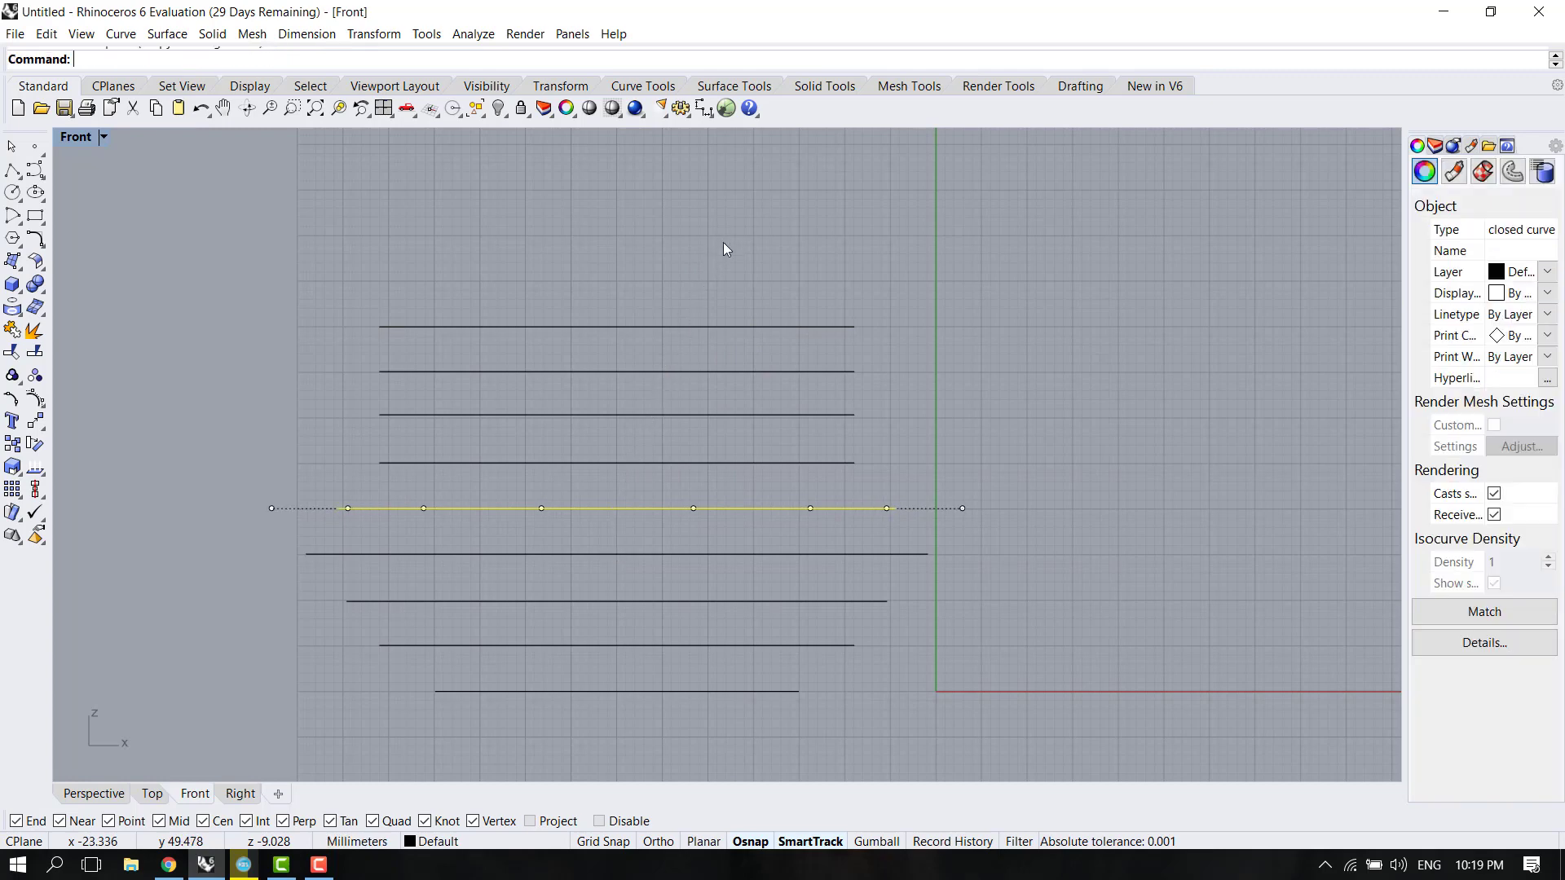
{"action": "left_click", "coordinate": [642, 462]}
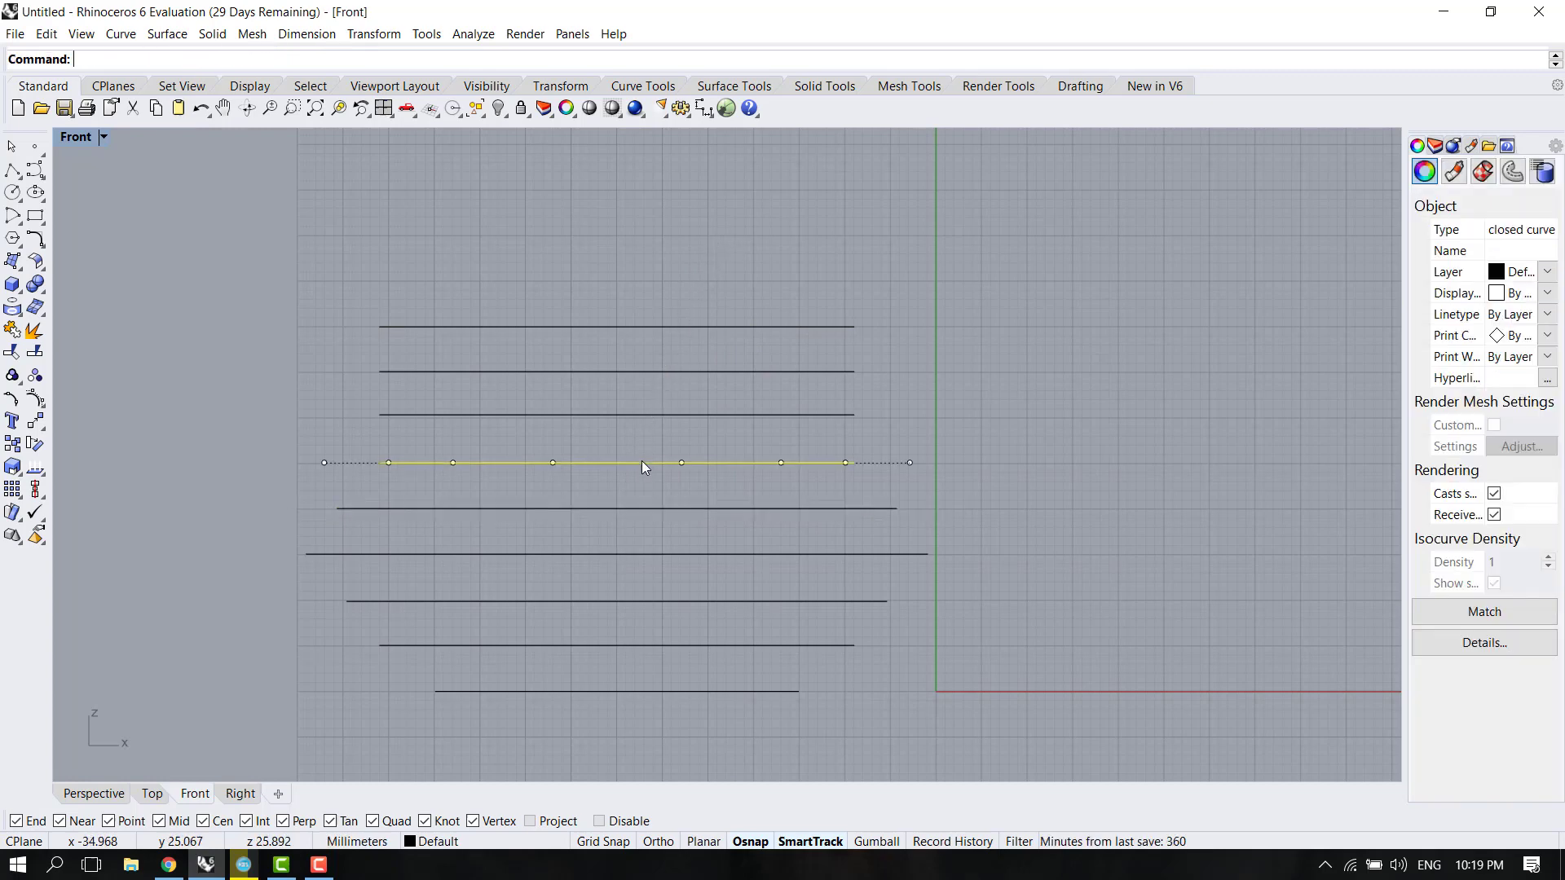
{"action": "double_click", "coordinate": [80, 136]}
{"action": "left_click", "coordinate": [1038, 273]}
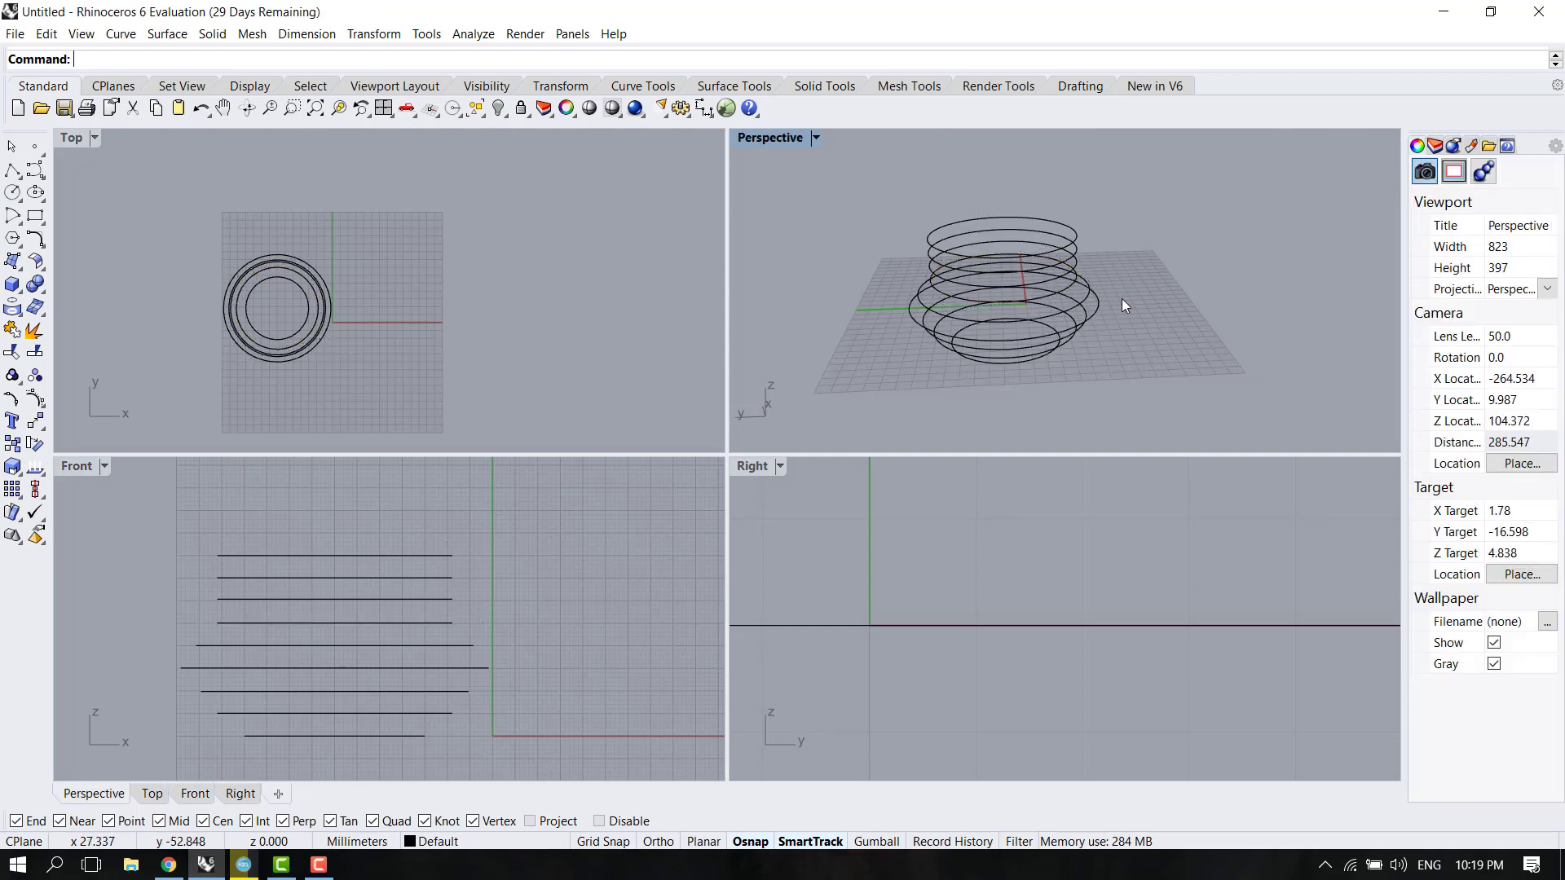
{"action": "scroll", "coordinate": [1121, 300], "scroll_direction": "up", "scroll_amount": 2}
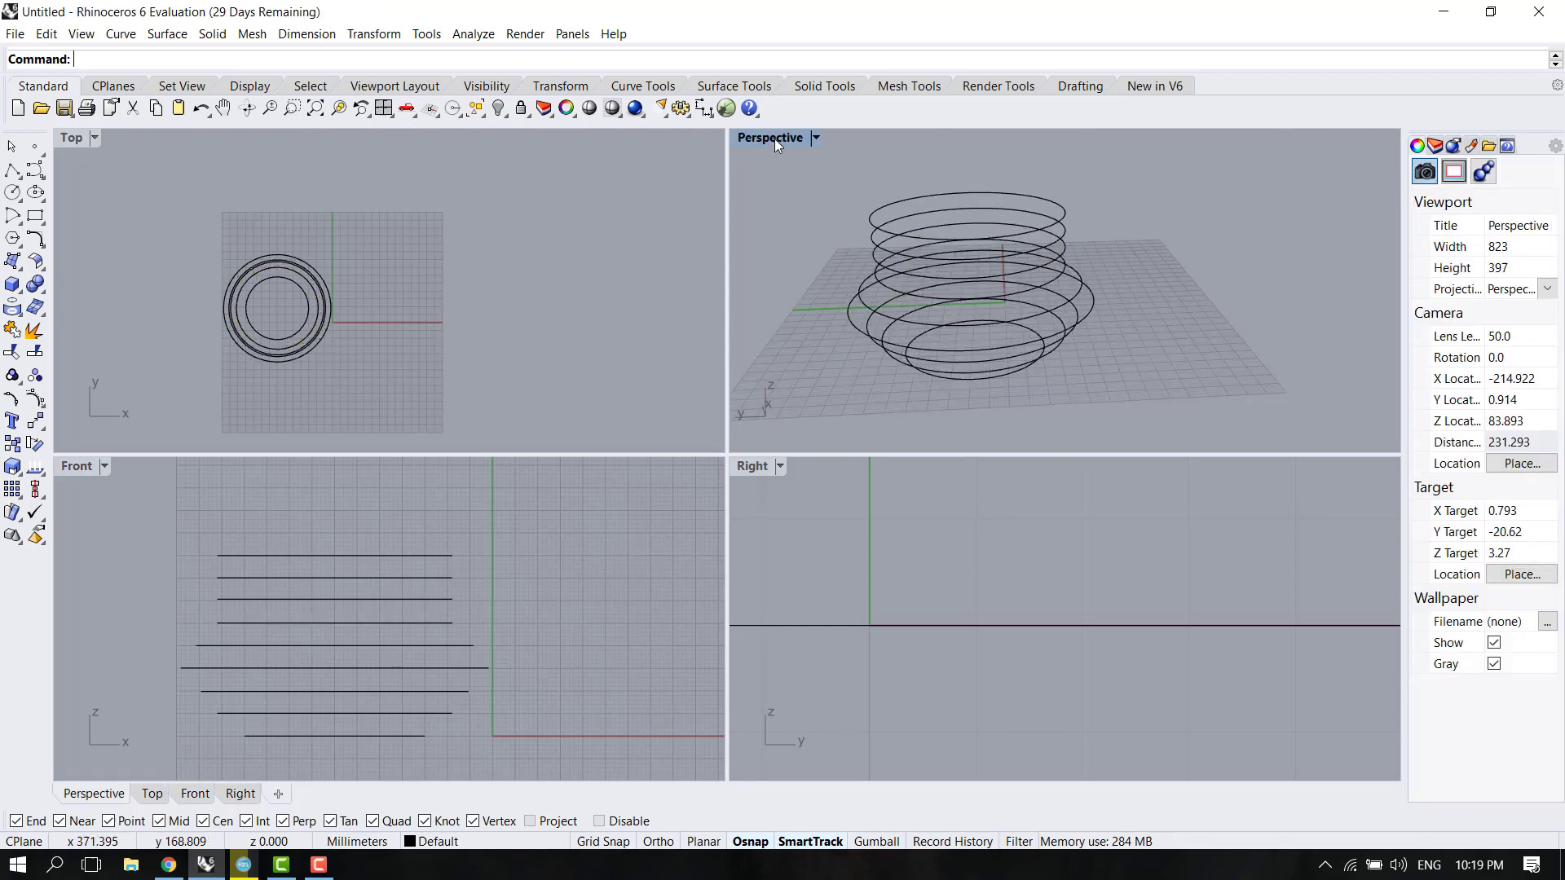
{"action": "double_click", "coordinate": [774, 137]}
{"action": "mouse_move", "coordinate": [871, 386]}
{"action": "right_mouse_down"}
{"action": "mouse_move", "coordinate": [727, 499]}
{"action": "mouse_move", "coordinate": [893, 477]}
{"action": "mouse_move", "coordinate": [878, 437]}
{"action": "mouse_move", "coordinate": [992, 444]}
{"action": "mouse_move", "coordinate": [1118, 419]}
{"action": "mouse_move", "coordinate": [1174, 433]}
{"action": "mouse_move", "coordinate": [586, 437]}
{"action": "mouse_move", "coordinate": [576, 454]}
{"action": "mouse_move", "coordinate": [797, 458]}
{"action": "mouse_move", "coordinate": [982, 430]}
{"action": "mouse_move", "coordinate": [1047, 454]}
{"action": "mouse_move", "coordinate": [363, 291]}
{"action": "right_mouse_up"}
{"action": "double_click", "coordinate": [104, 137]}
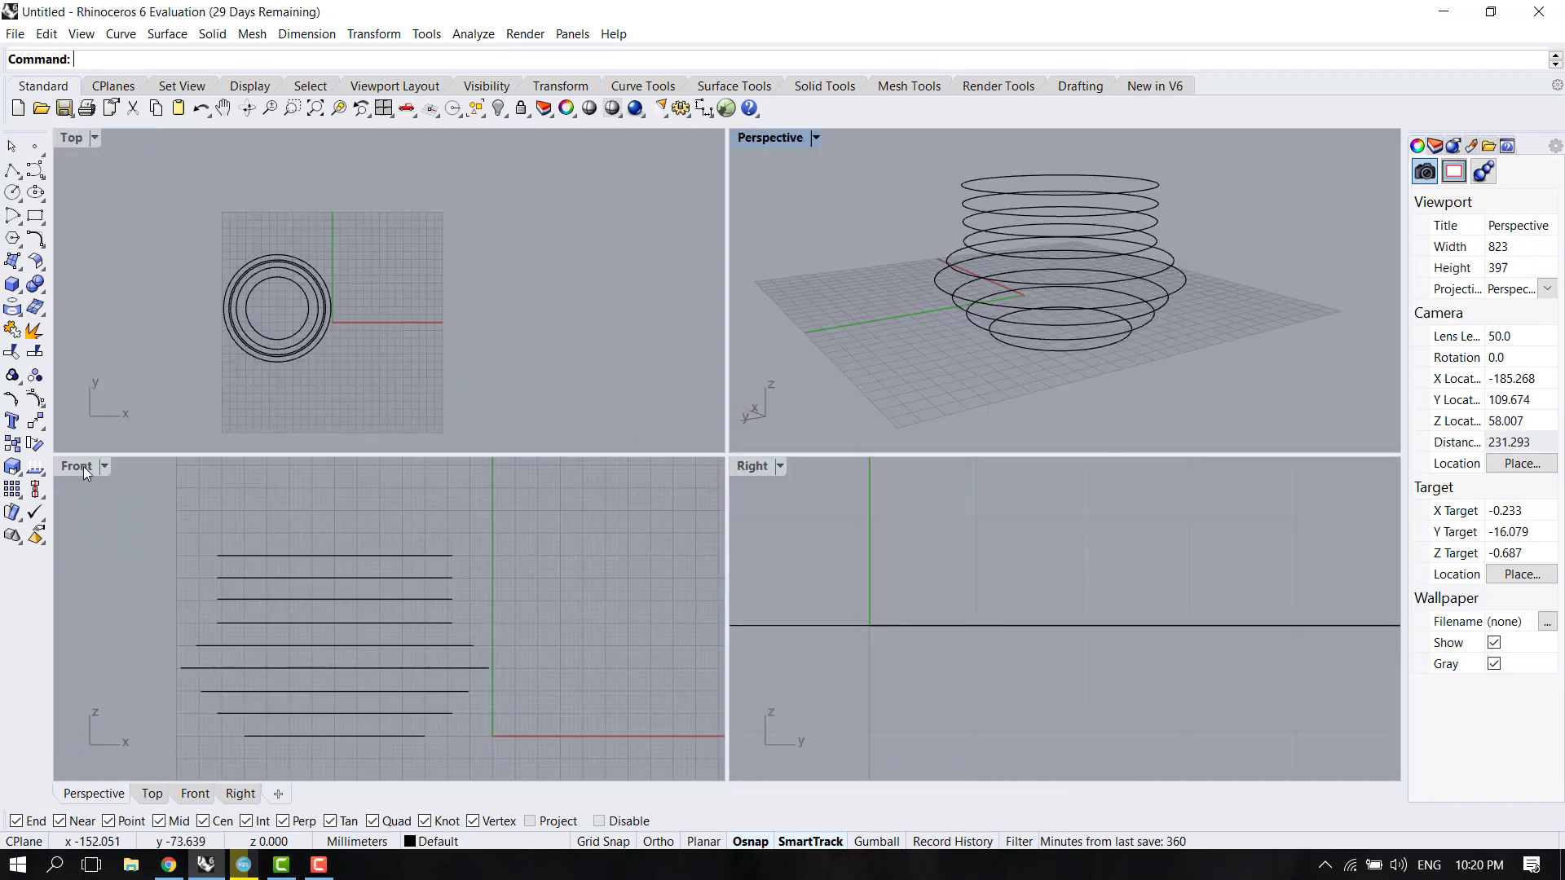
{"action": "double_click", "coordinate": [75, 468]}
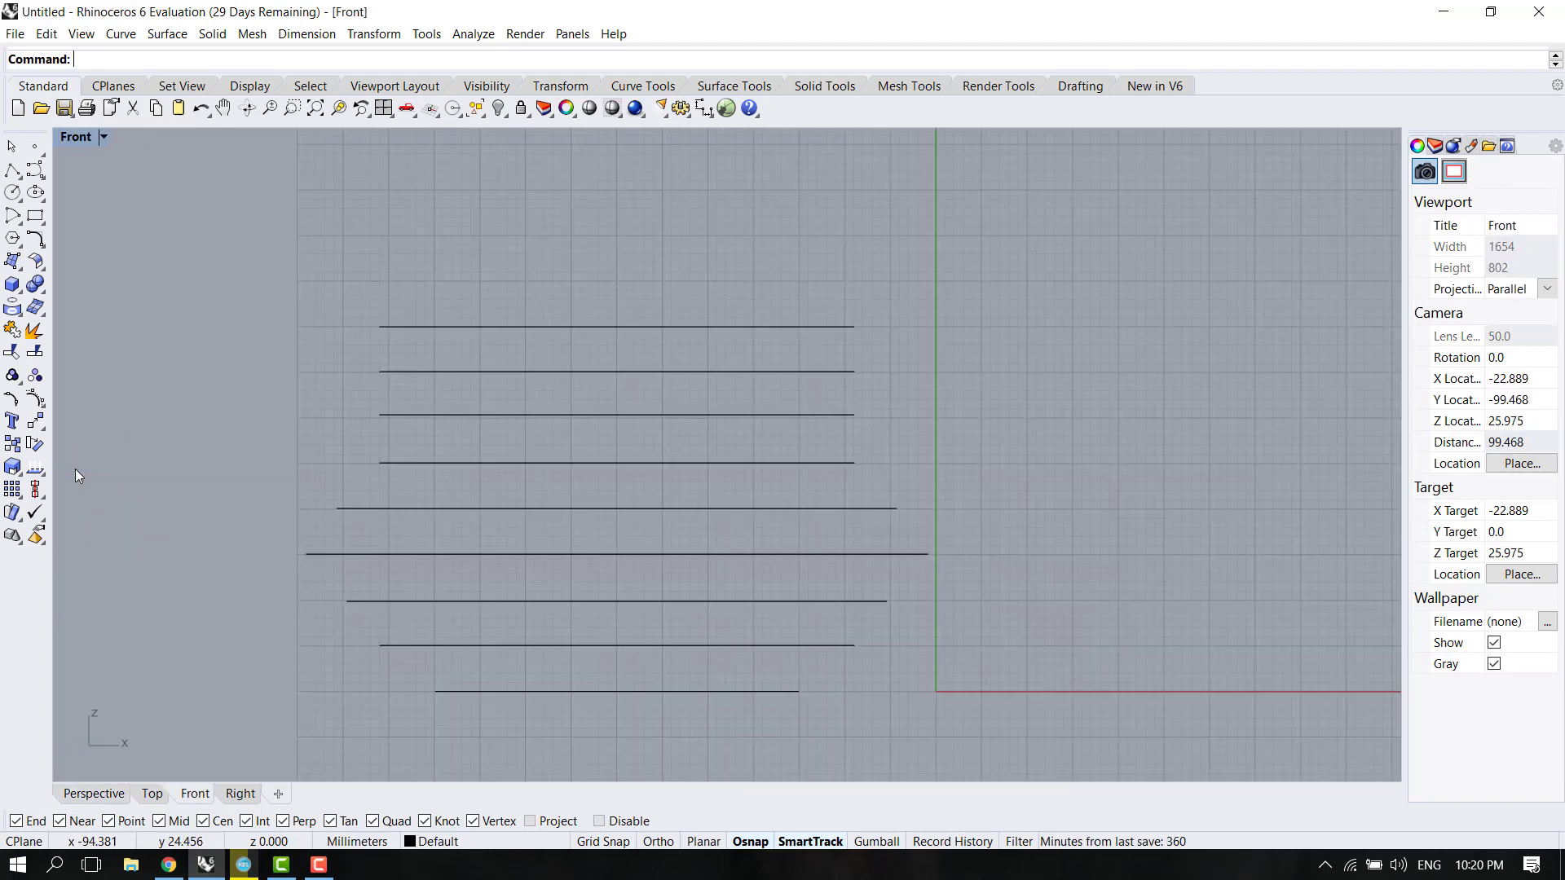
Shrink the third, second and topmost circles from the top to narrower sizes.
{"action": "left_click", "coordinate": [598, 413]}
{"action": "type", "text": "Sc"}
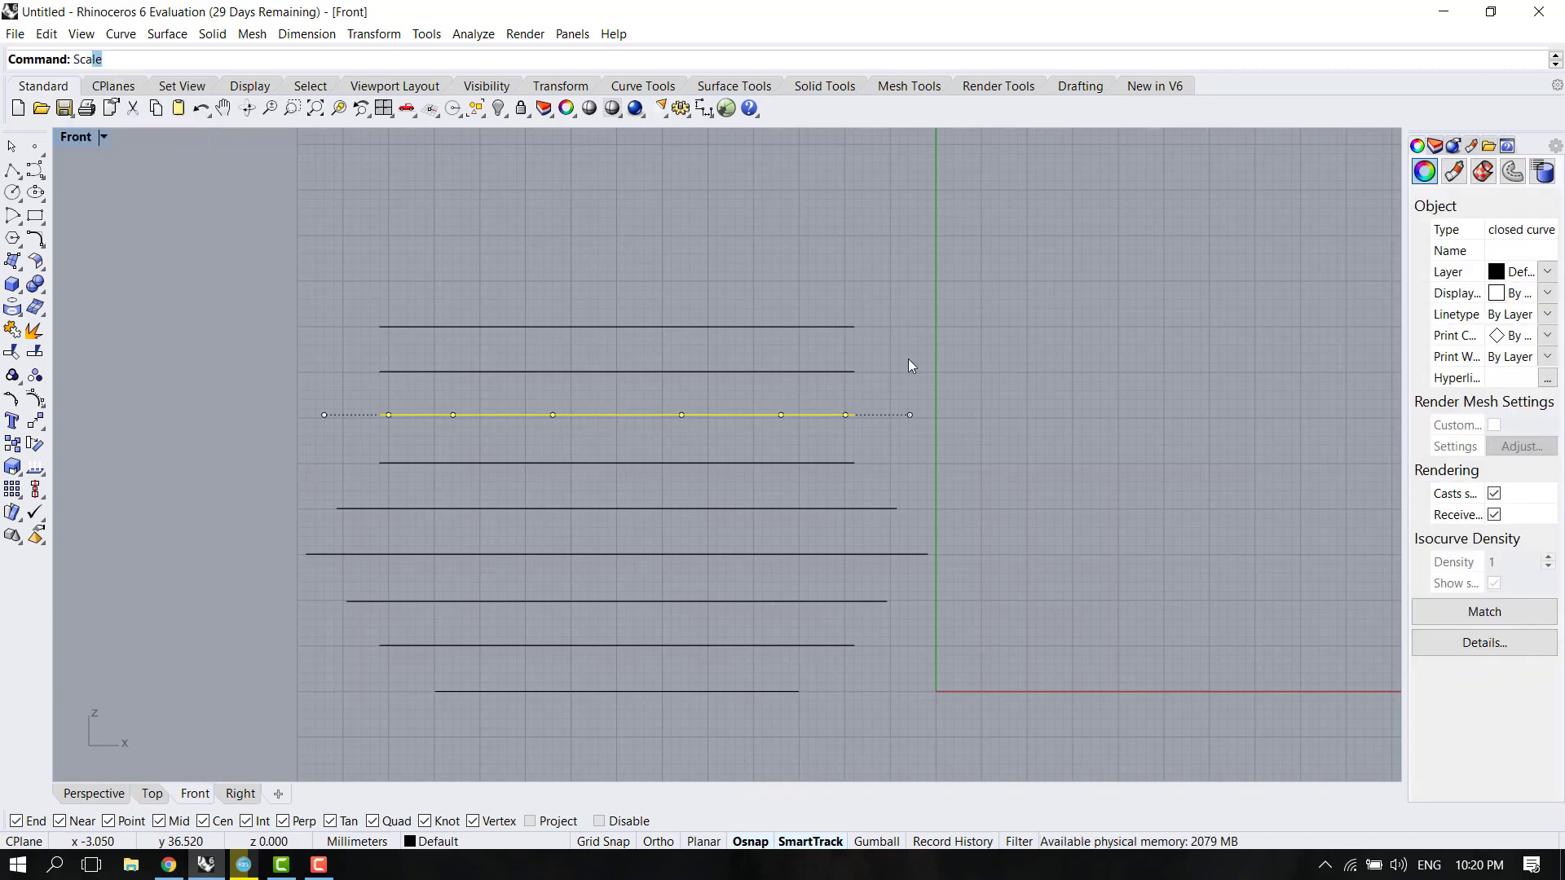
{"action": "key", "text": "Return"}
{"action": "key", "text": "Return"}
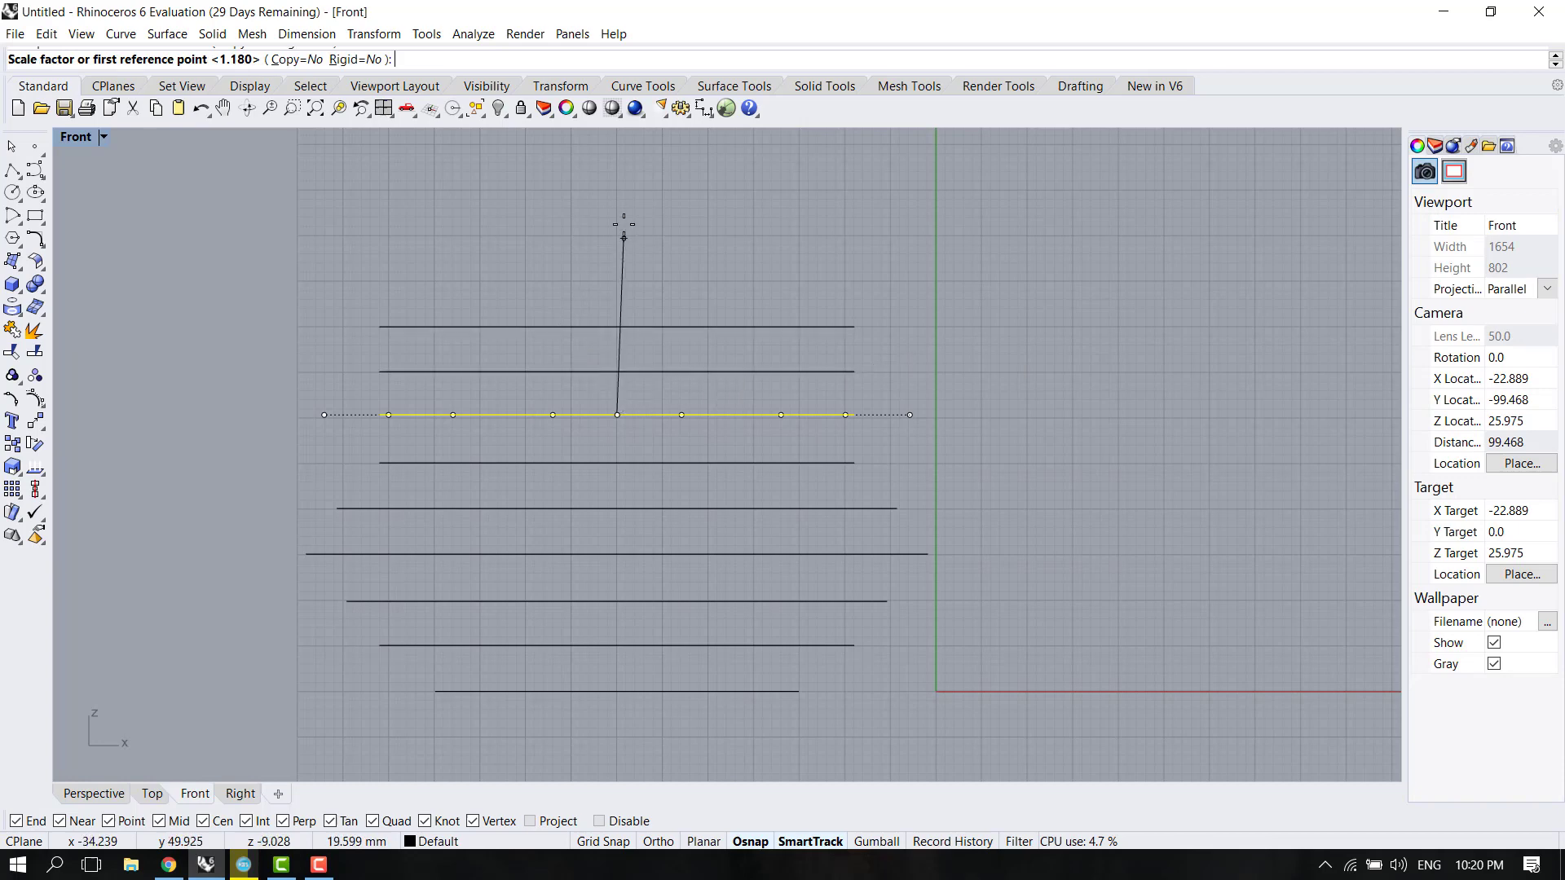
{"action": "left_click", "coordinate": [623, 224]}
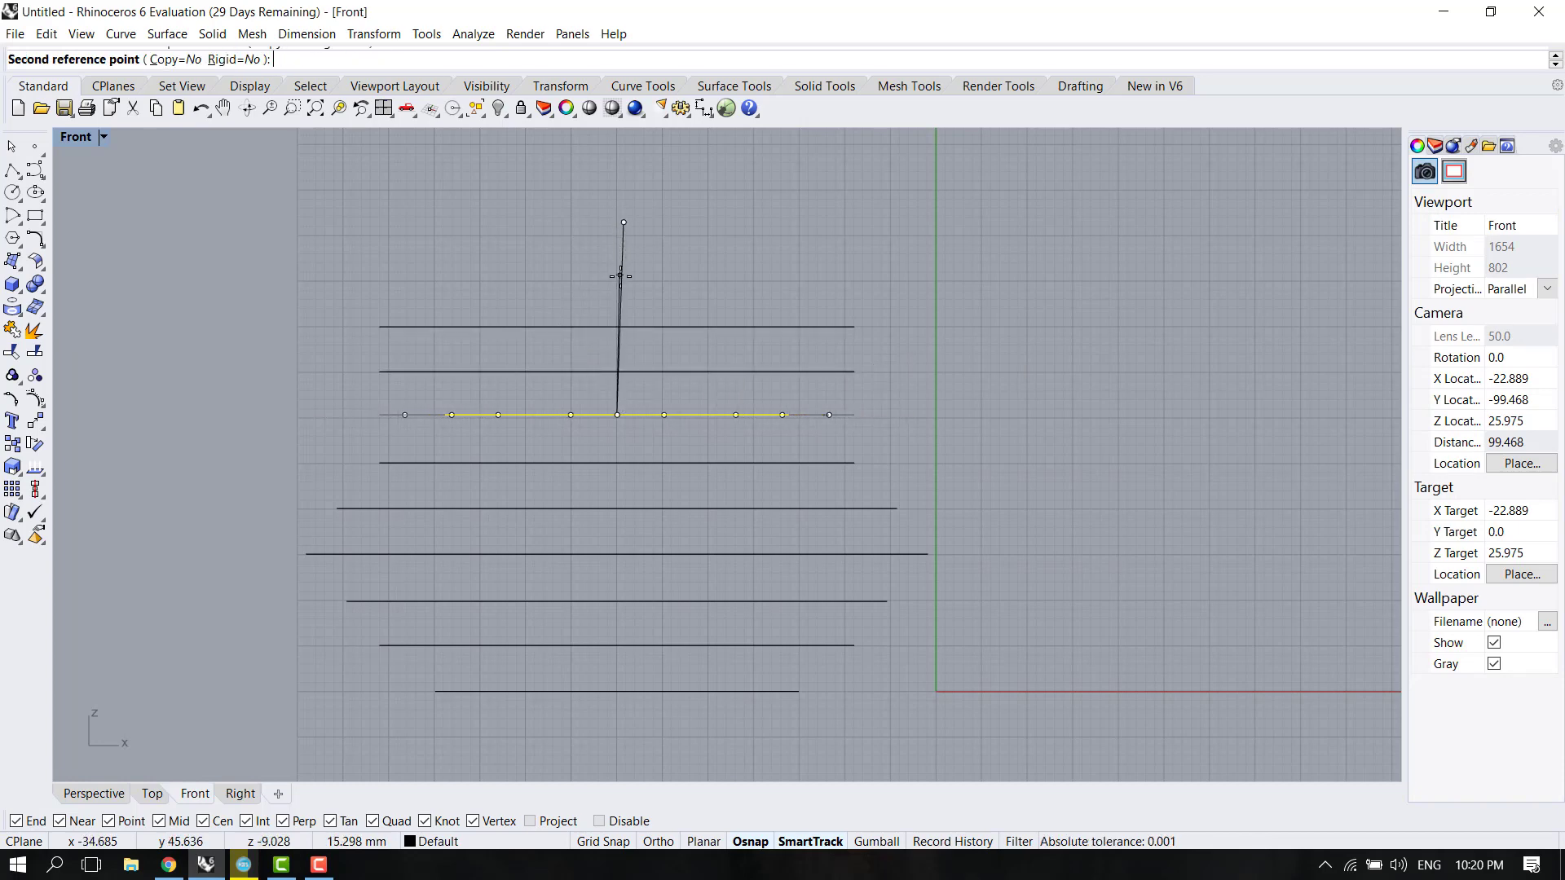
{"action": "left_click", "coordinate": [623, 299]}
{"action": "left_click", "coordinate": [649, 371]}
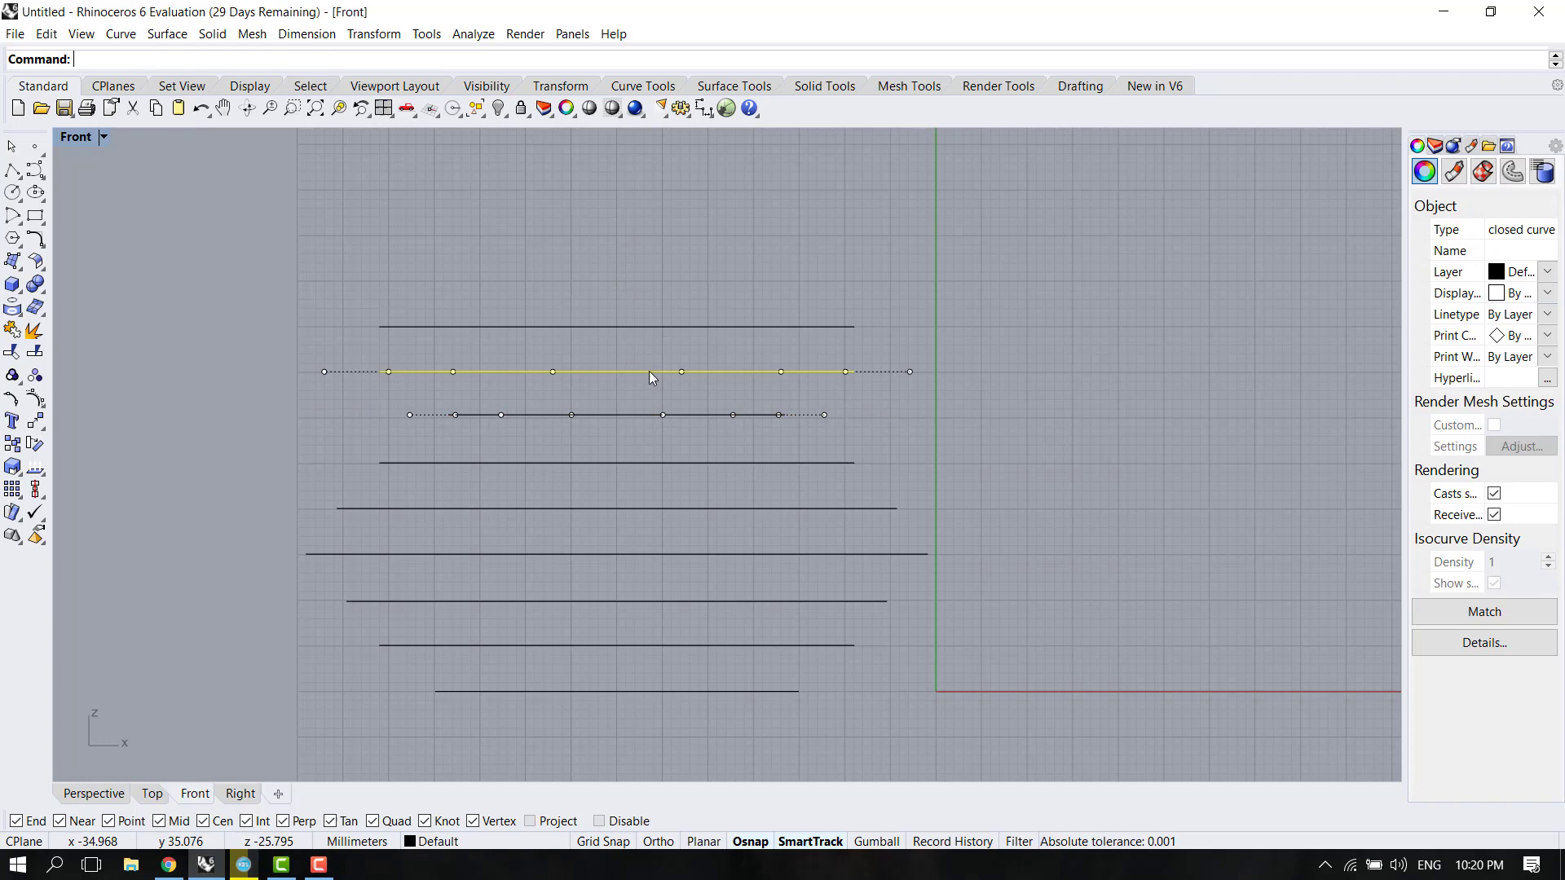
{"action": "type", "text": "sc"}
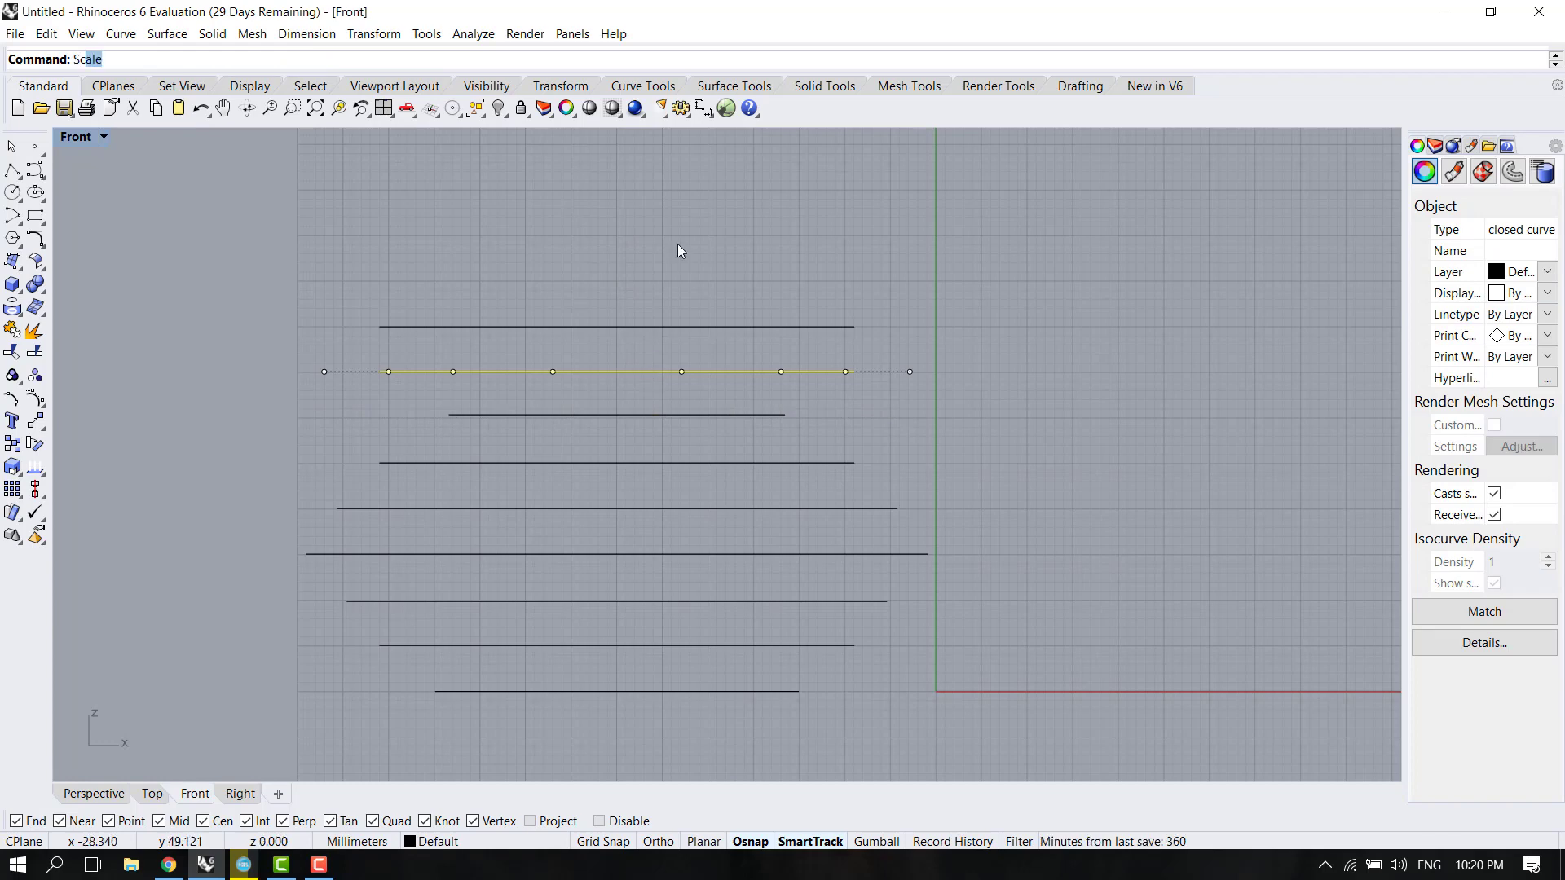
{"action": "key", "text": "Return"}
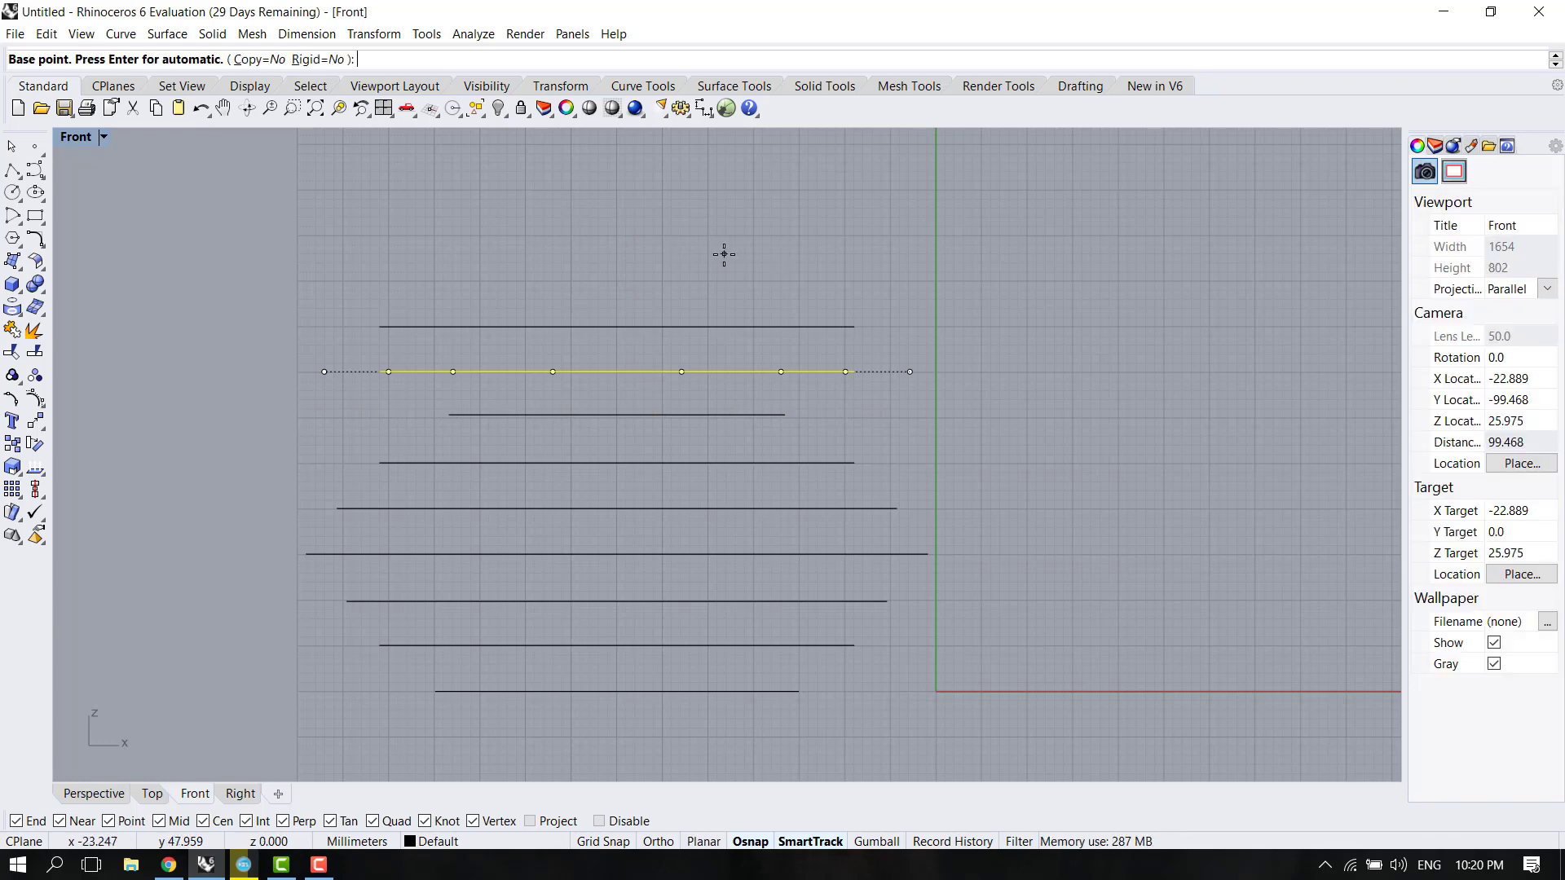
{"action": "key", "text": "Return"}
{"action": "left_click", "coordinate": [621, 181]}
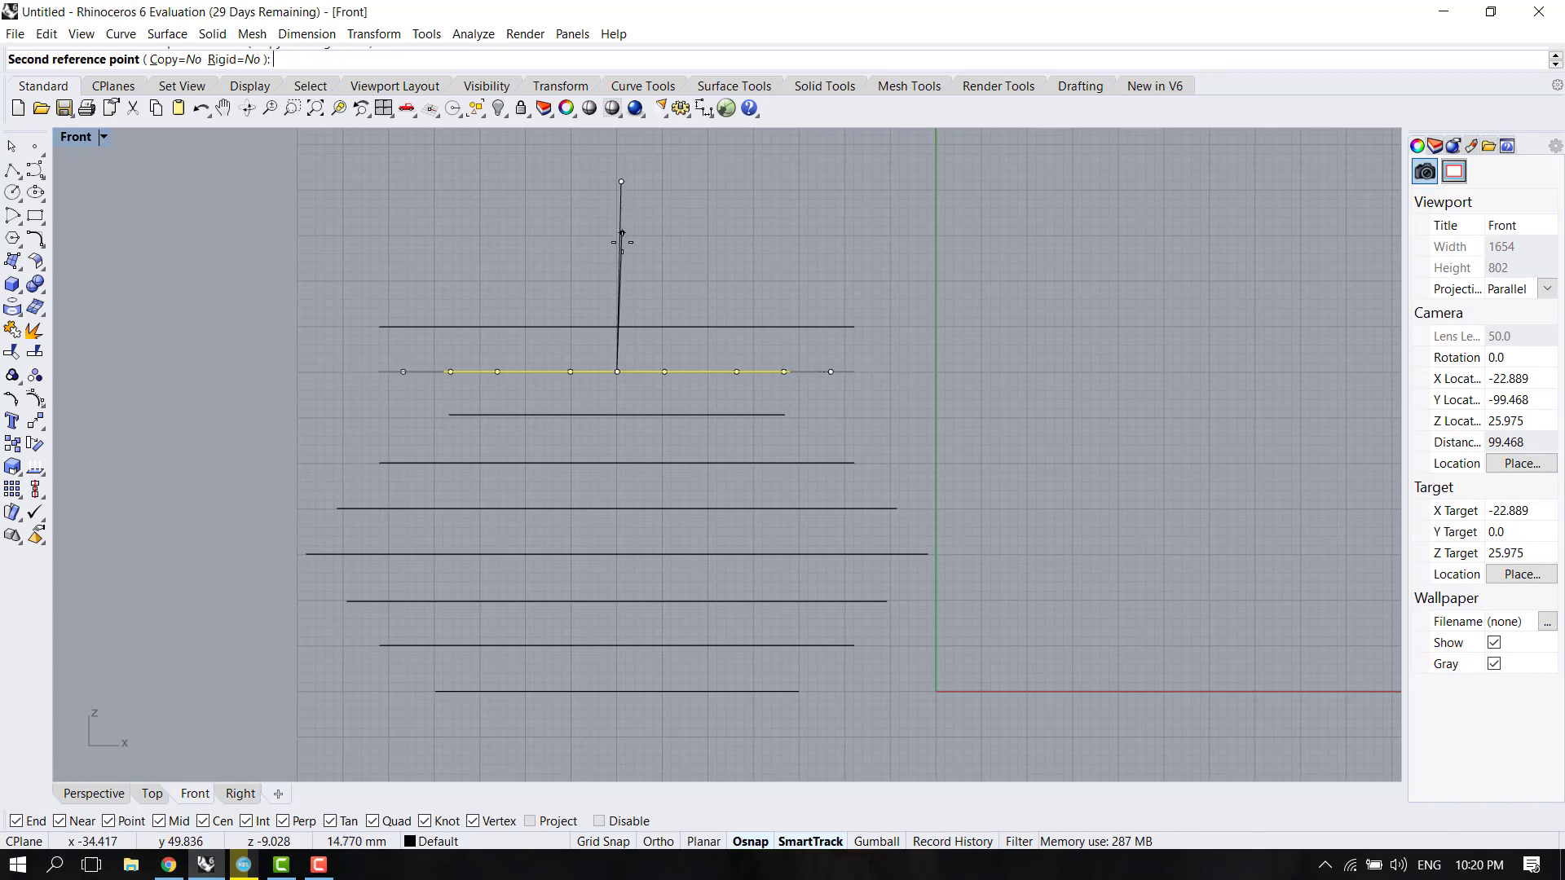
{"action": "left_click", "coordinate": [627, 304]}
{"action": "type", "text": "Scale"}
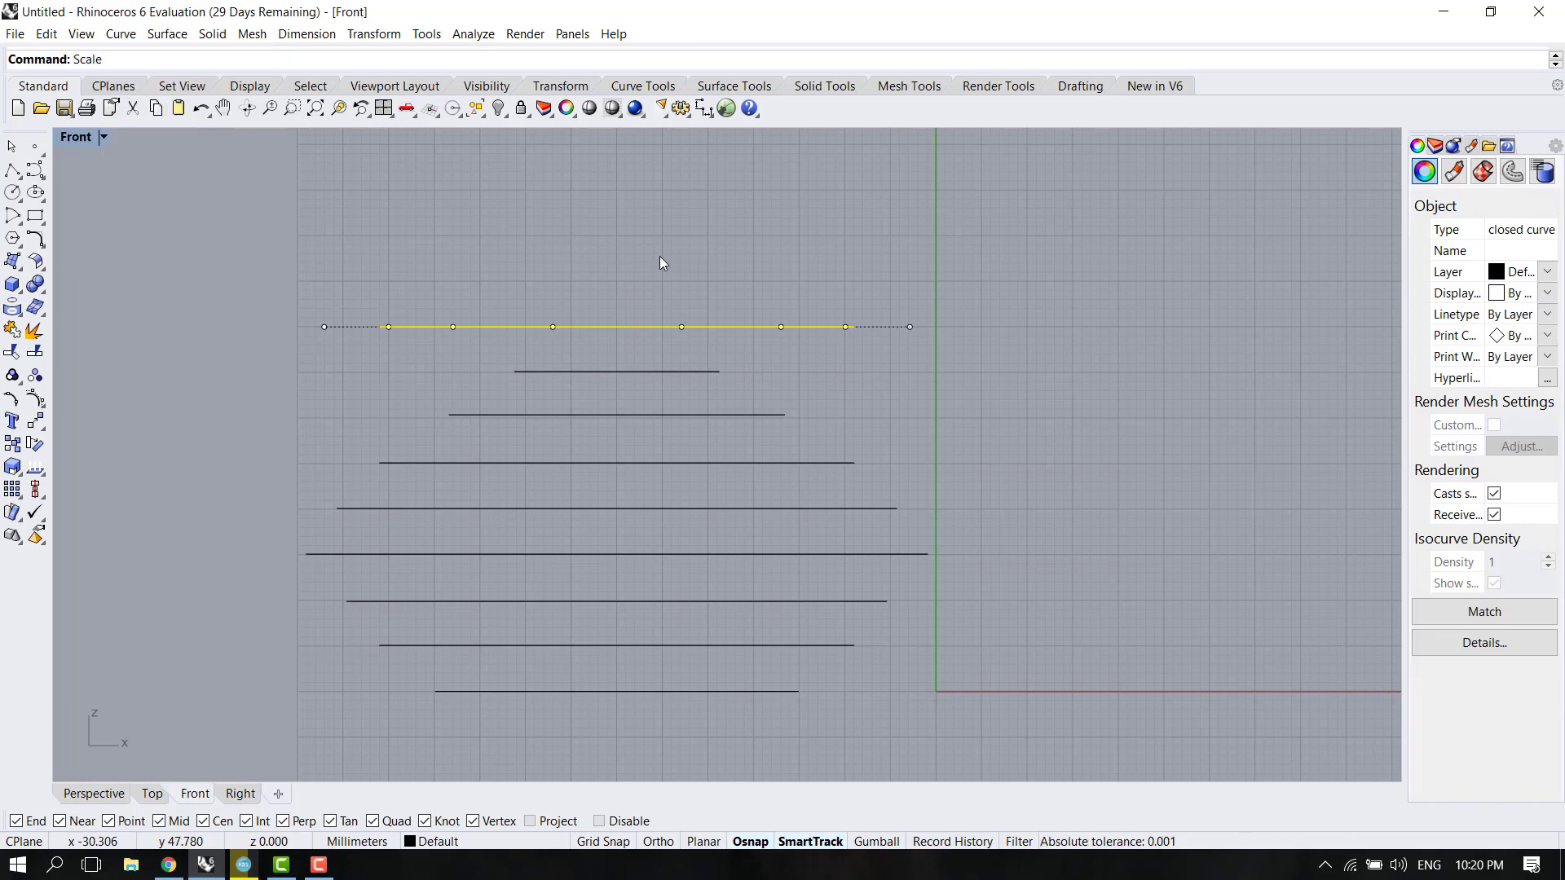
{"action": "key", "text": "Return"}
{"action": "key", "text": "Return"}
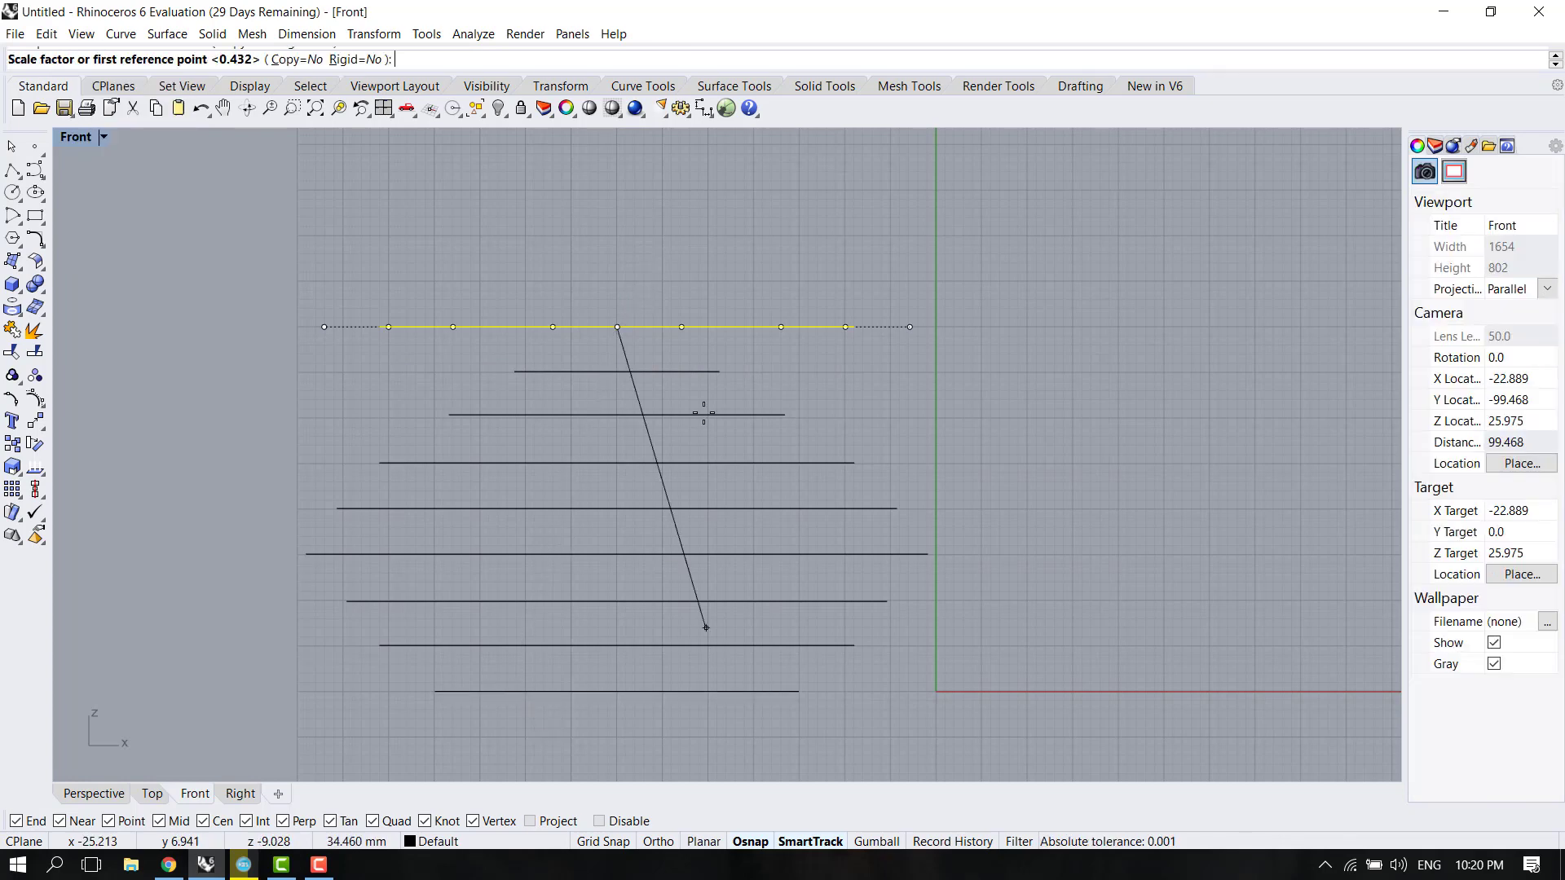
{"action": "left_click", "coordinate": [623, 188]}
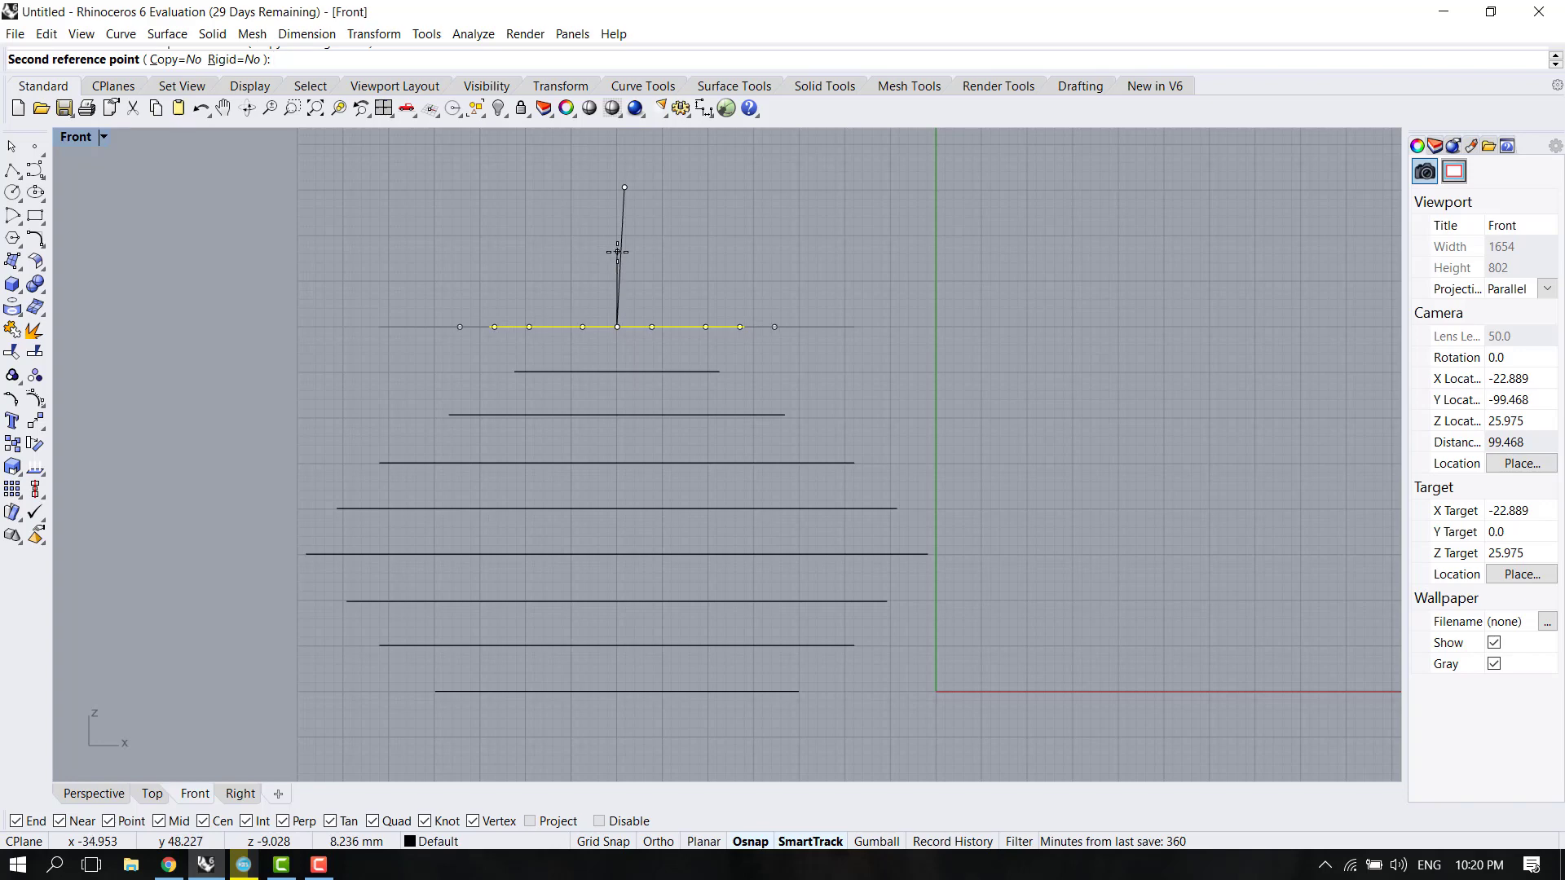
{"action": "left_click", "coordinate": [618, 253]}
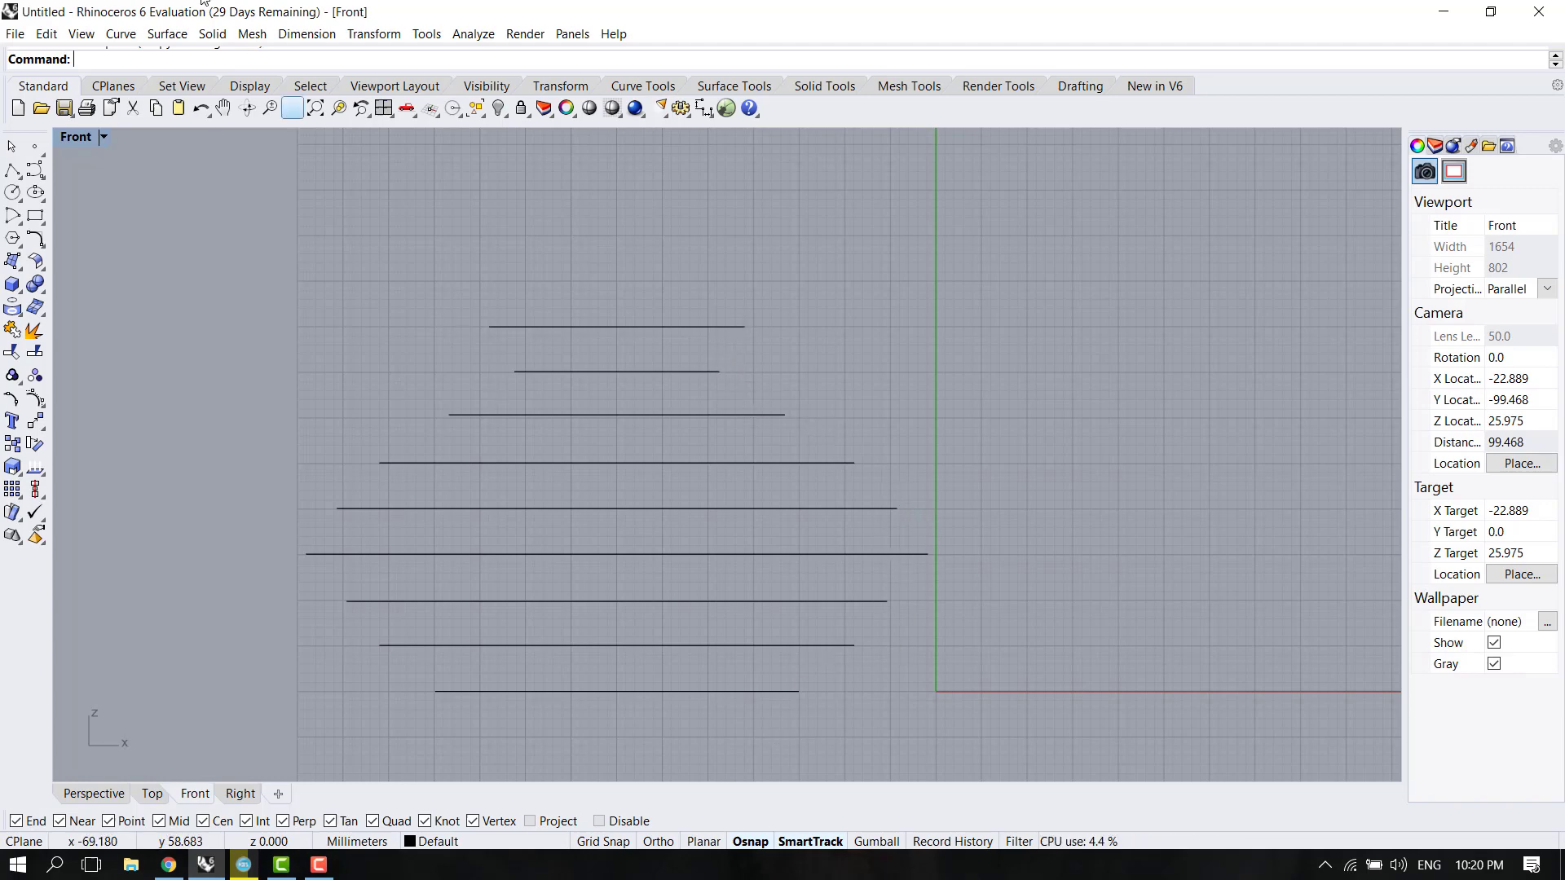
Maximize the Perspective view, orbit around the stack, and window-select all nine circles.
{"action": "double_click", "coordinate": [78, 141]}
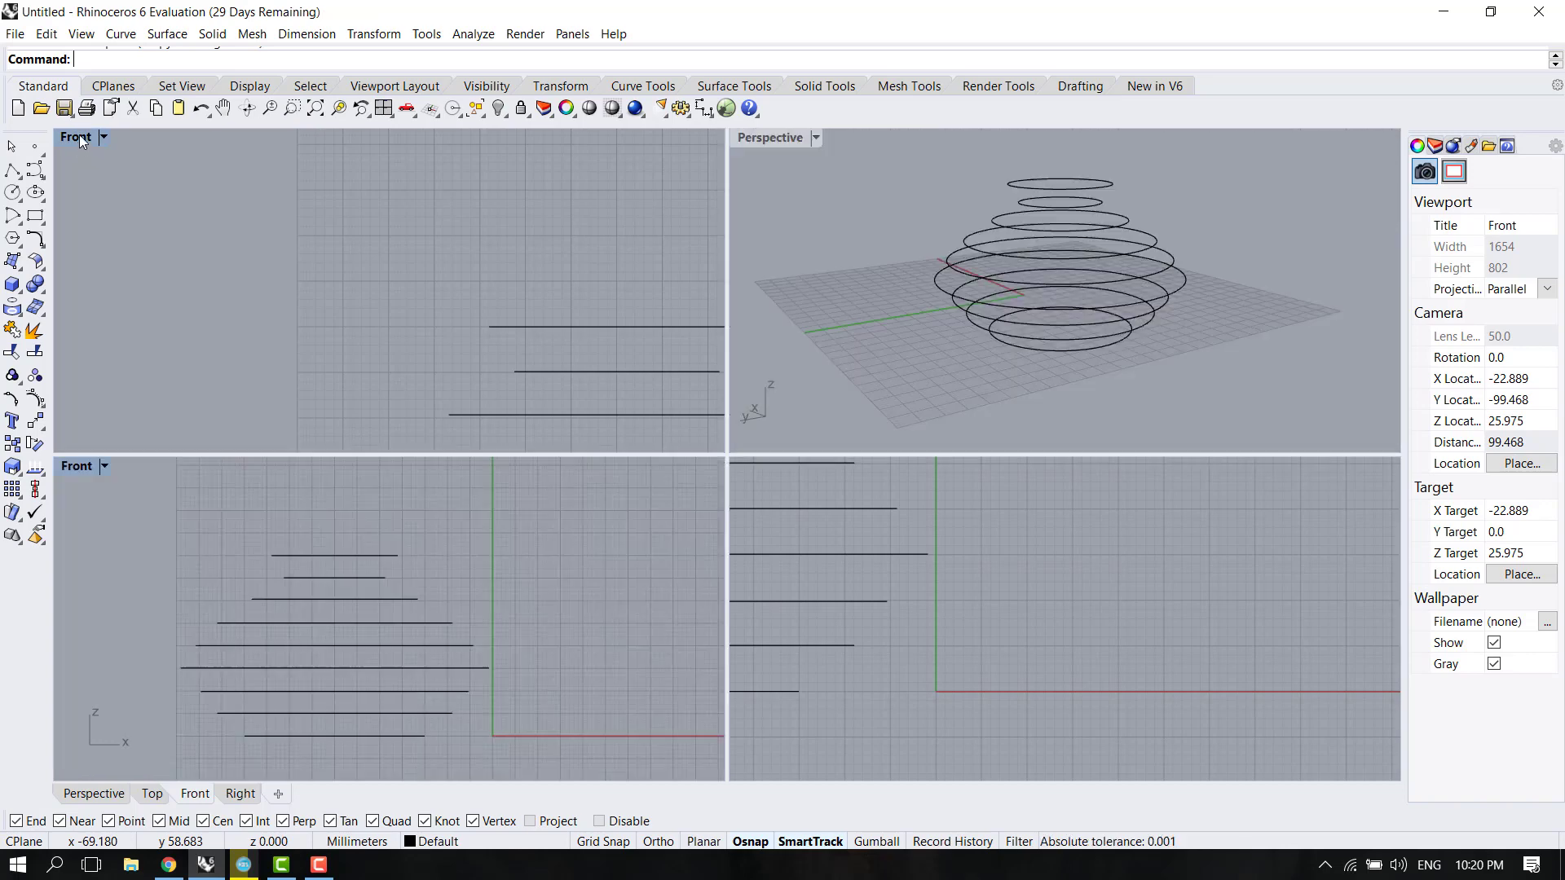
{"action": "left_click", "coordinate": [778, 138]}
{"action": "double_click", "coordinate": [778, 138]}
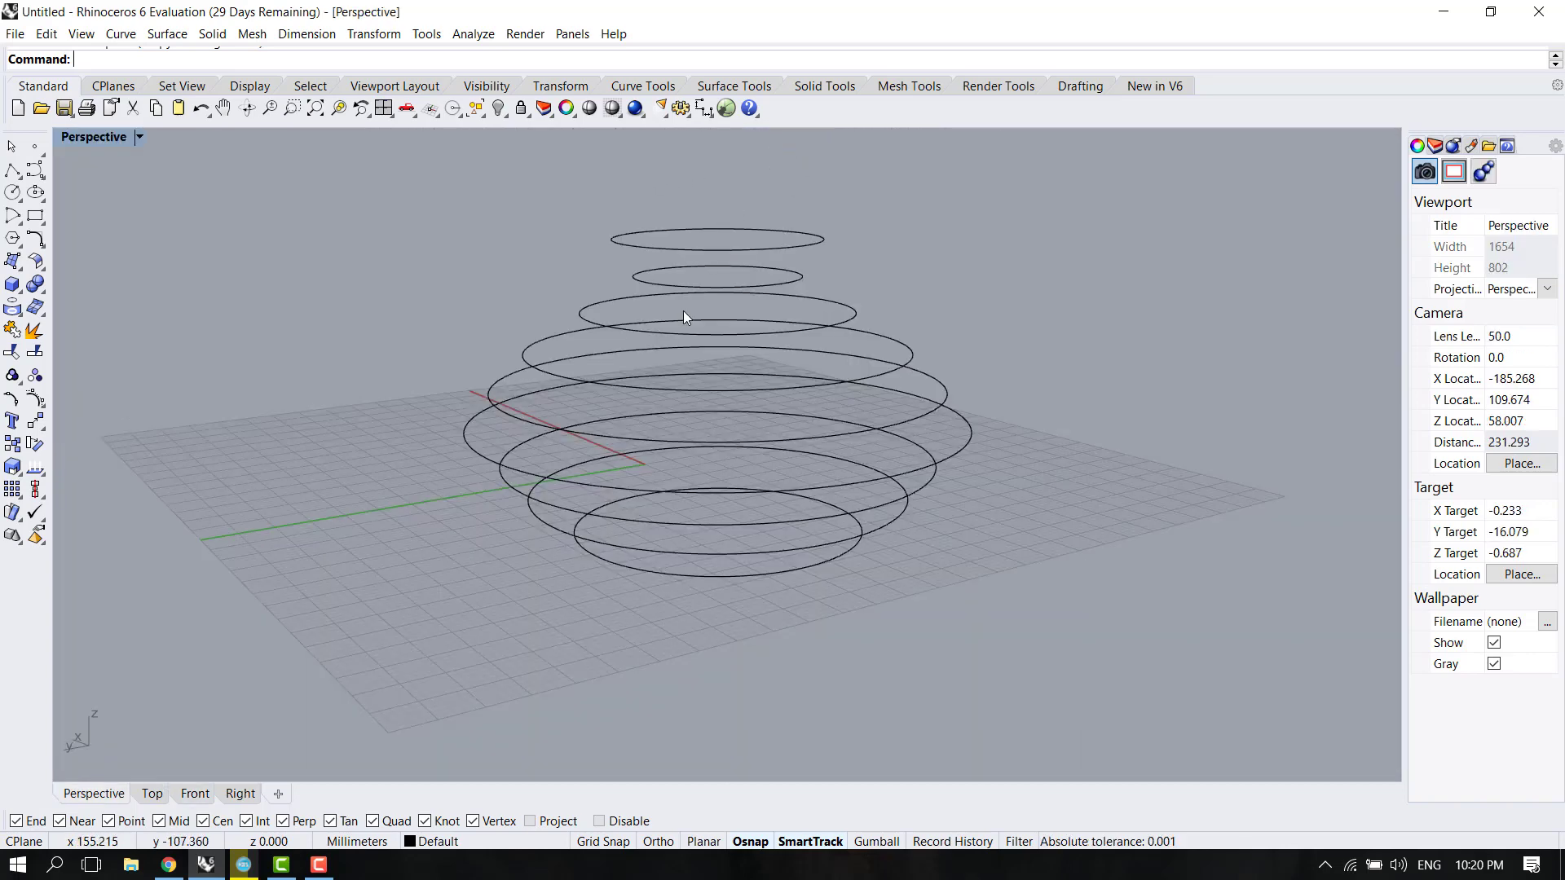
{"action": "scroll", "coordinate": [902, 435], "scroll_direction": "down", "scroll_amount": 2}
{"action": "right_click_drag", "start_coordinate": [968, 412], "coordinate": [563, 406]}
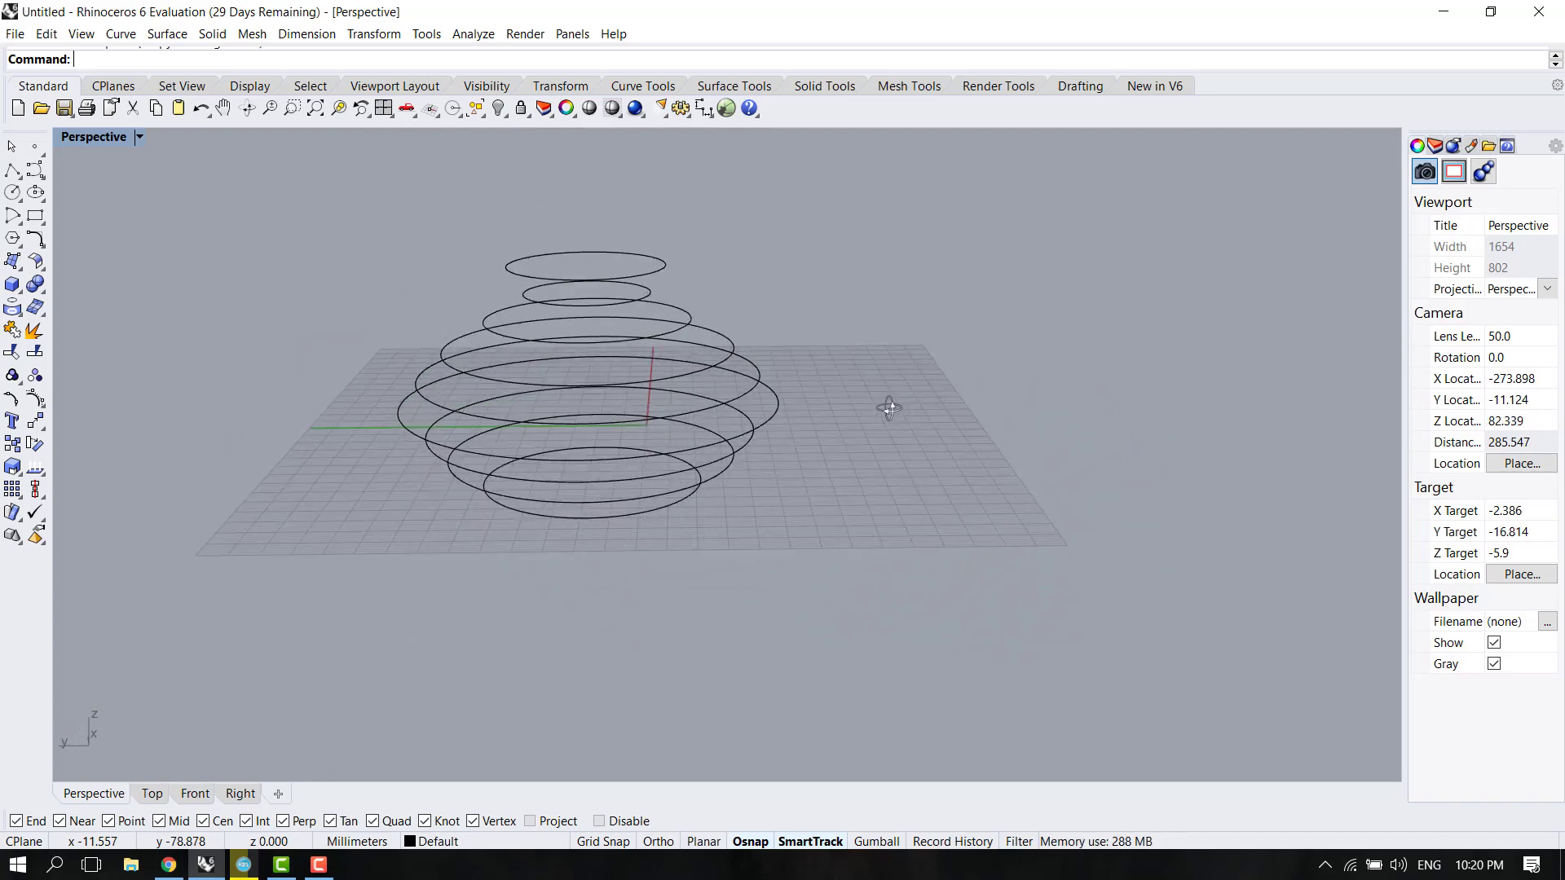
{"action": "right_click_drag", "start_coordinate": [562, 407], "coordinate": [664, 500]}
{"action": "scroll", "coordinate": [764, 541], "scroll_direction": "down", "scroll_amount": 3}
{"action": "left_click_drag", "start_coordinate": [763, 542], "coordinate": [469, 297]}
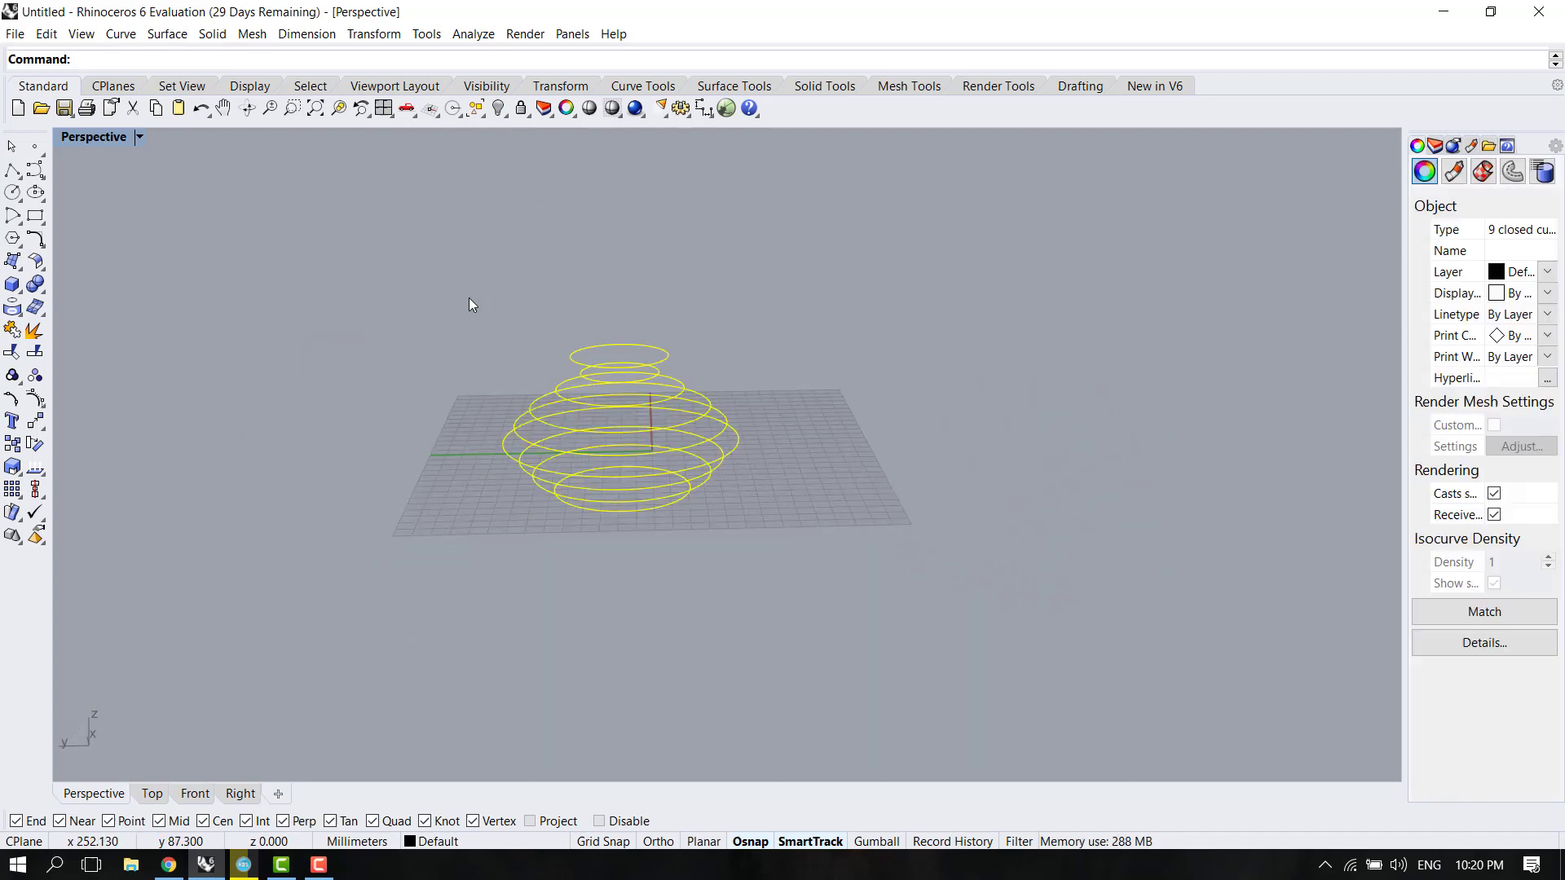
{"action": "scroll", "coordinate": [696, 411], "scroll_direction": "up", "scroll_amount": 2}
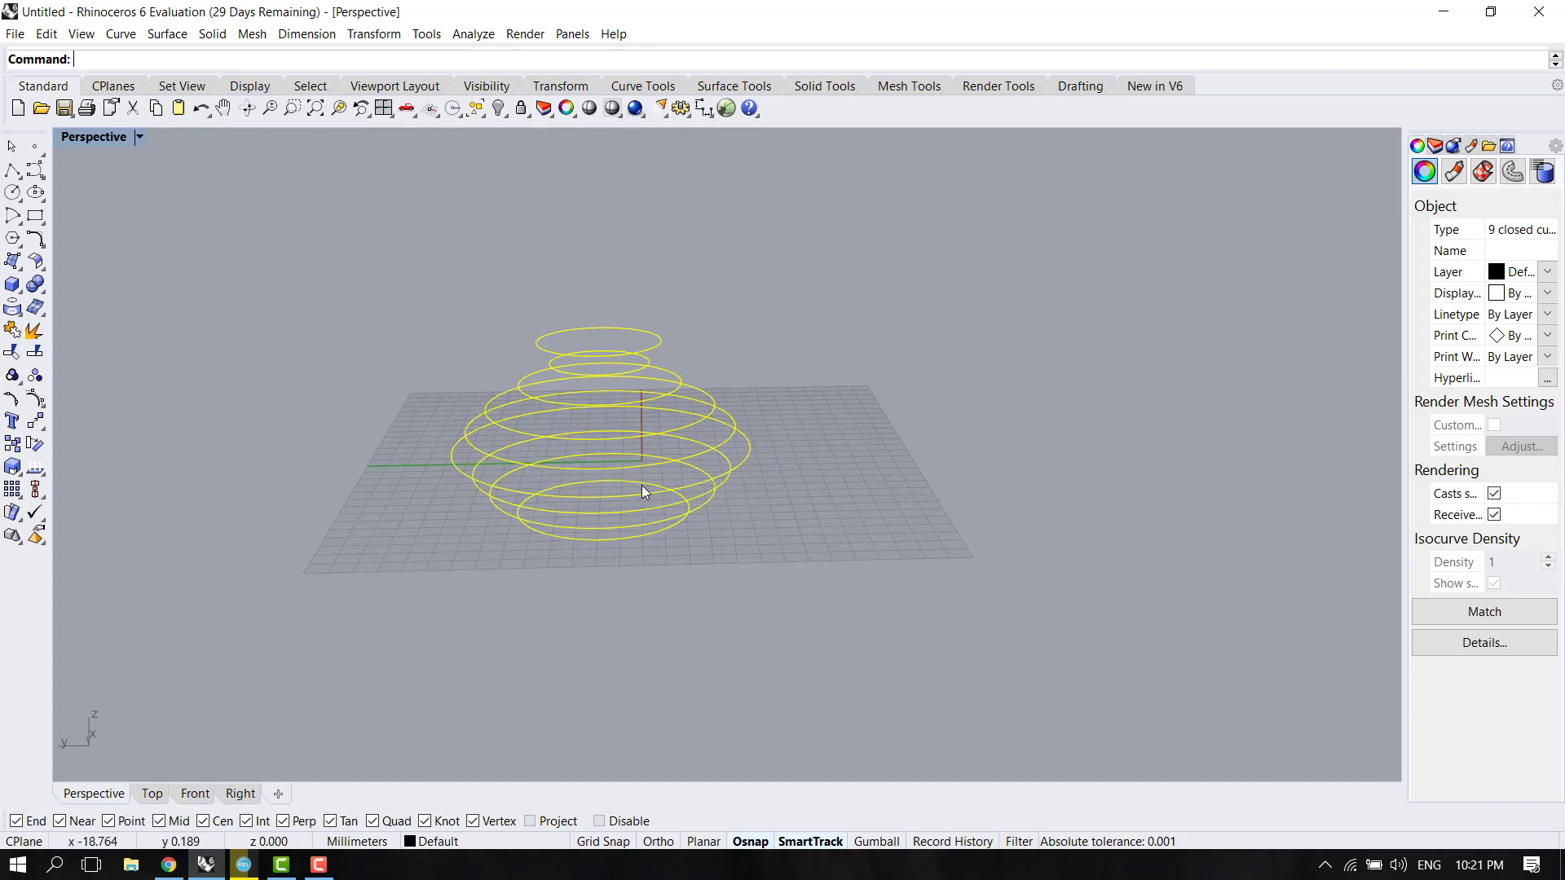
{"action": "type", "text": "Loft"}
Start a loft through the circles with default seams and try the Loose style.
{"action": "key", "text": "Return"}
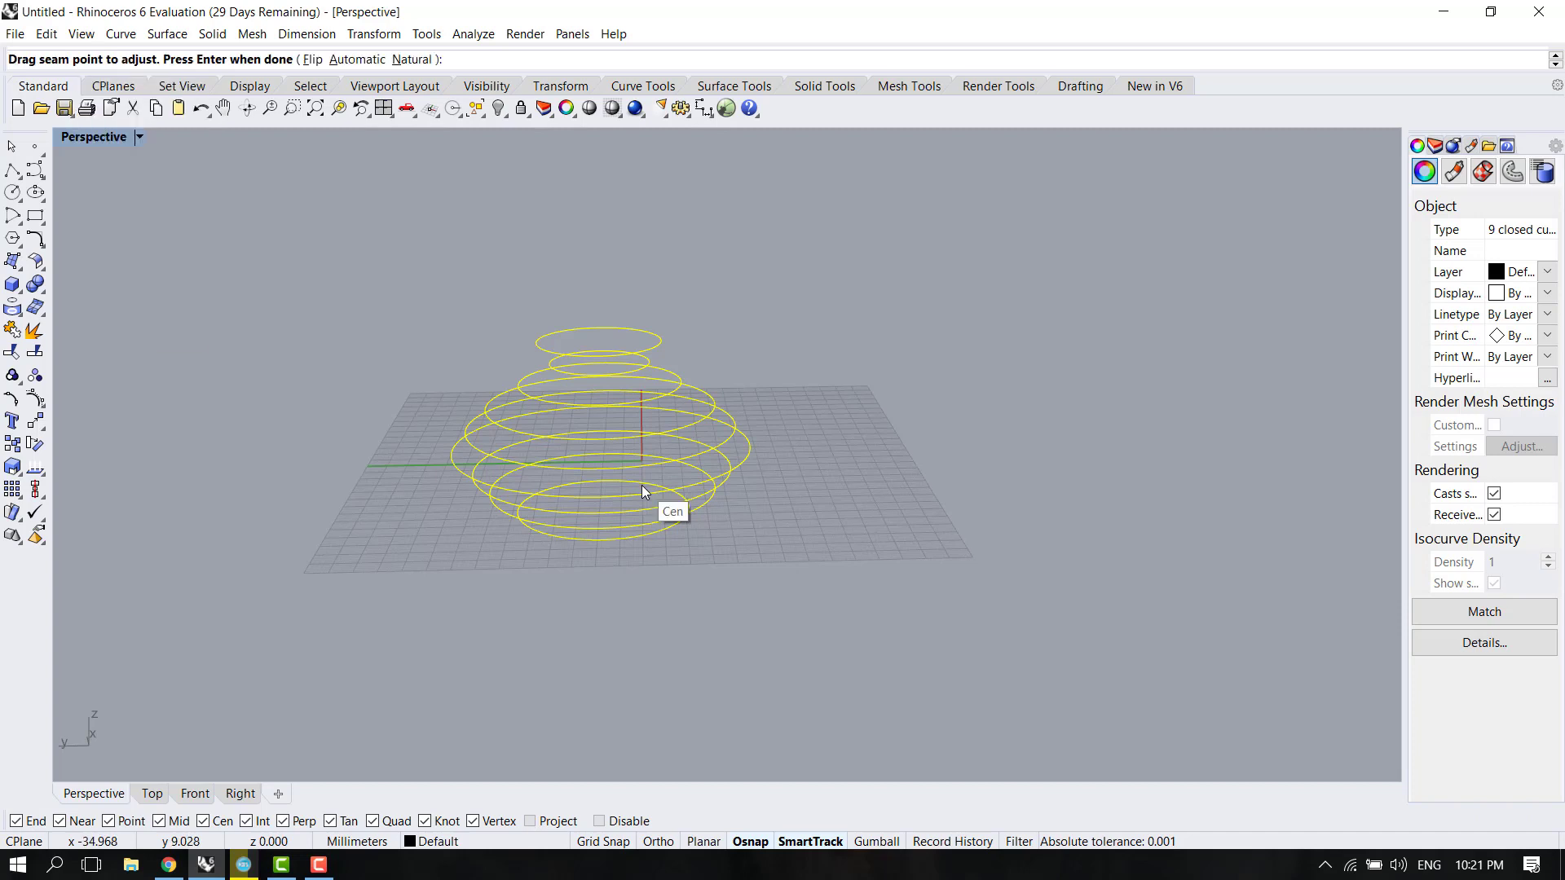
{"action": "key", "text": "Return"}
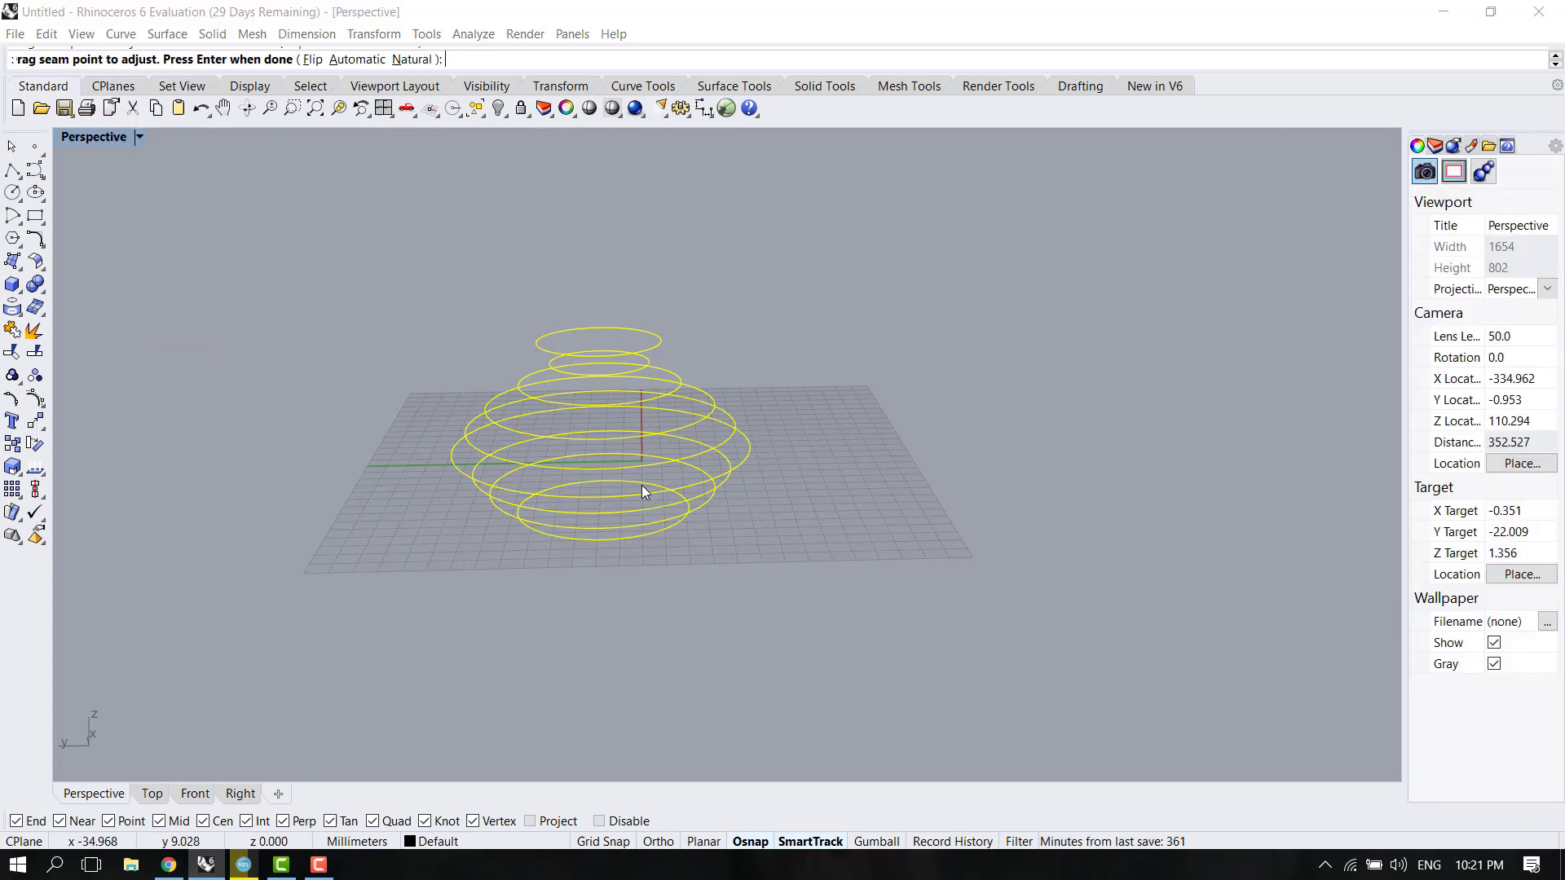
{"action": "left_click_drag", "start_coordinate": [448, 198], "coordinate": [325, 187]}
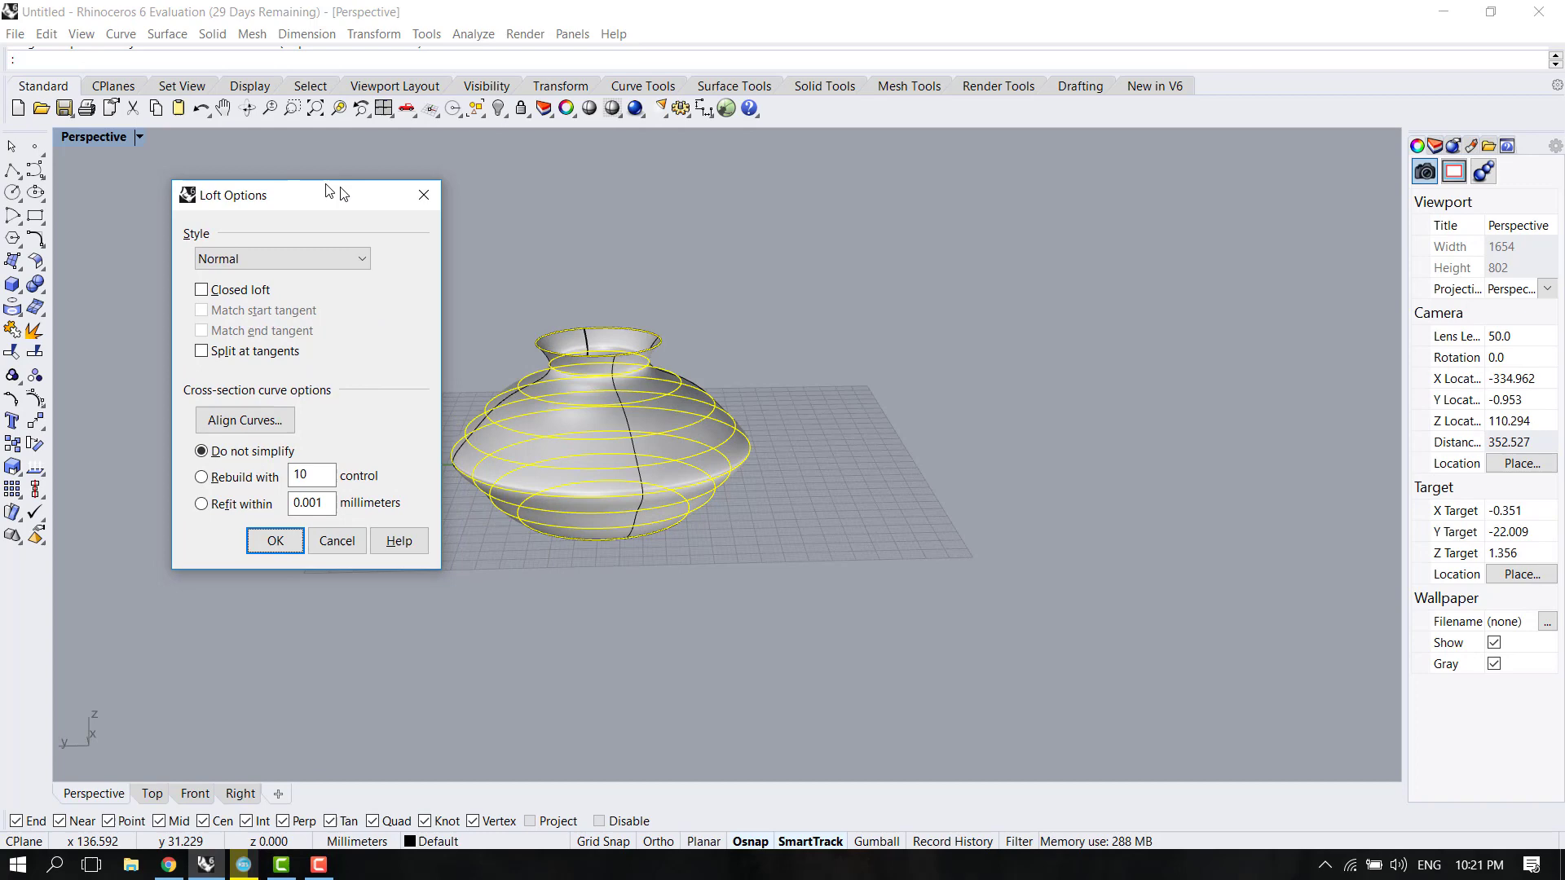
{"action": "scroll", "coordinate": [518, 477], "scroll_direction": "up", "scroll_amount": 3}
{"action": "scroll", "coordinate": [630, 471], "scroll_direction": "up", "scroll_amount": 3}
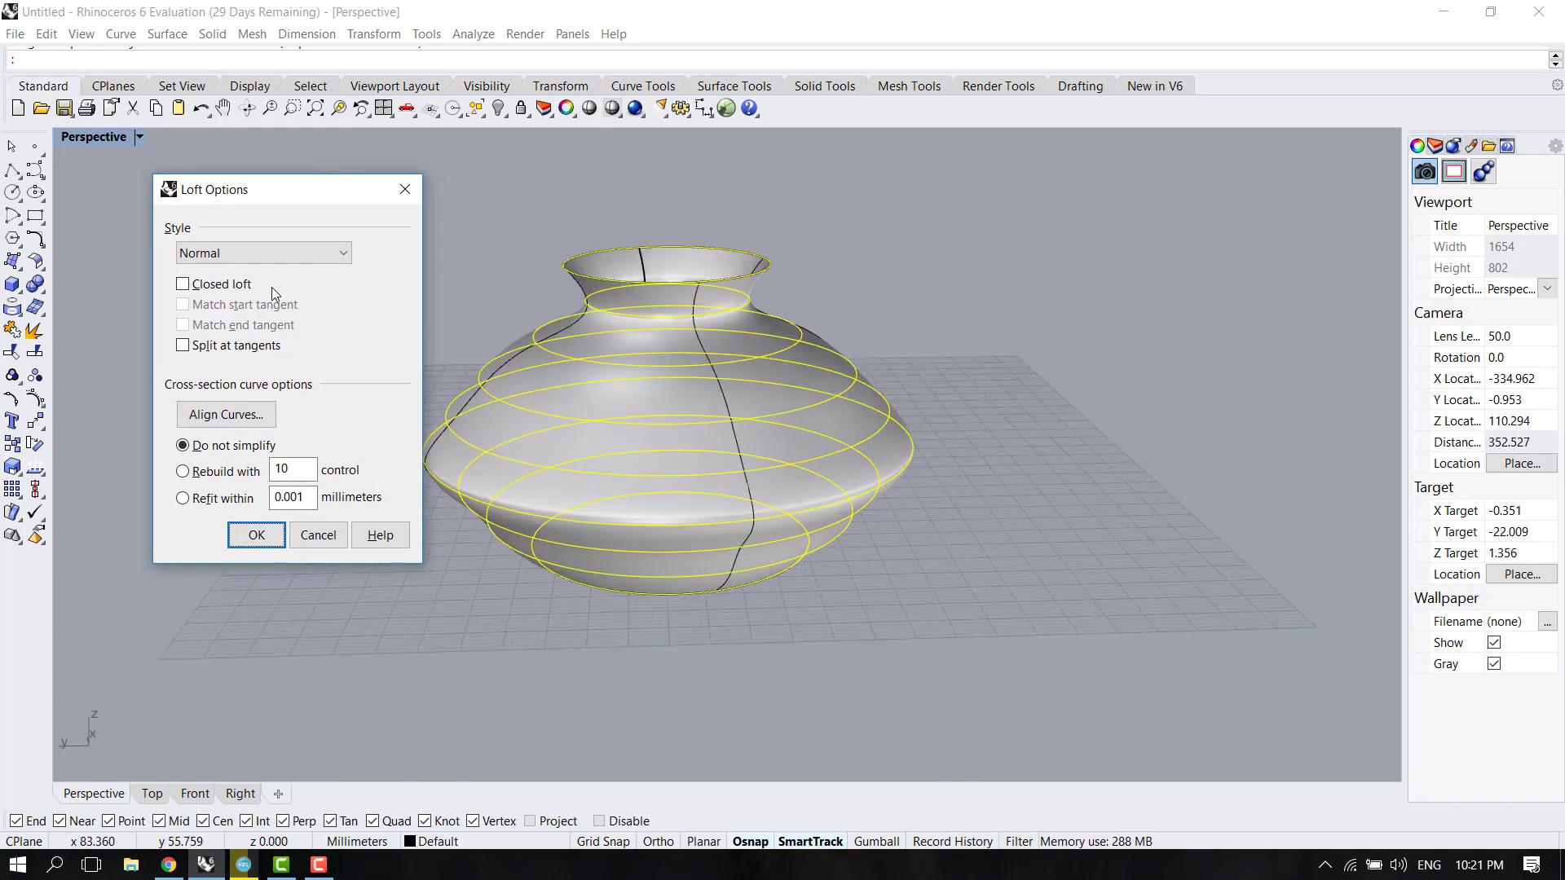
{"action": "left_click", "coordinate": [305, 254]}
{"action": "left_click", "coordinate": [294, 290]}
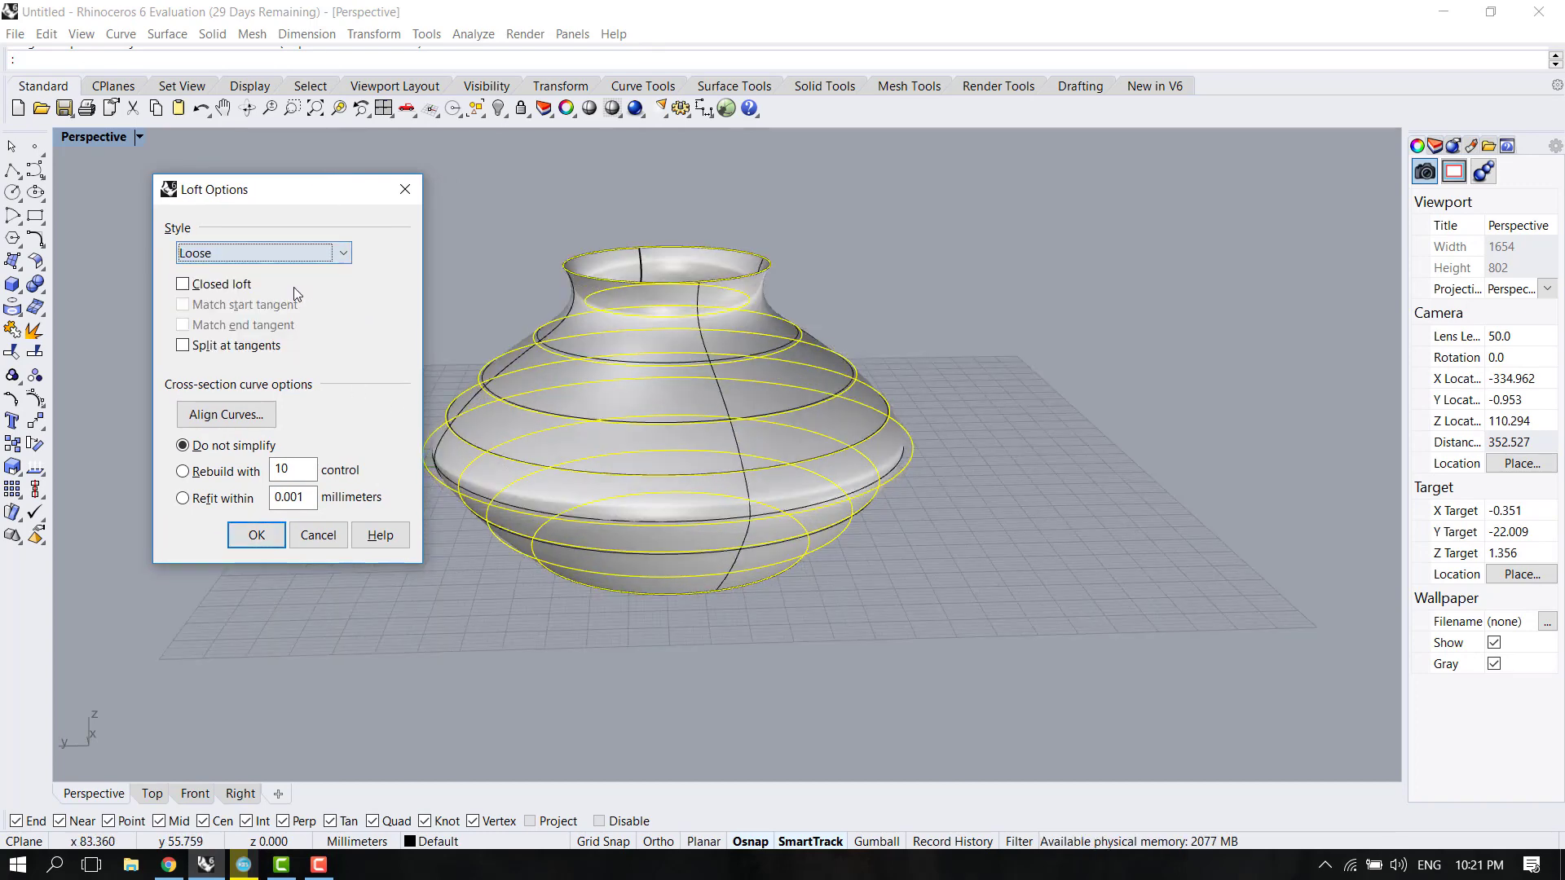
{"action": "left_click", "coordinate": [306, 253]}
{"action": "left_click", "coordinate": [279, 290]}
{"action": "scroll", "coordinate": [277, 308], "scroll_direction": "down", "scroll_amount": 1}
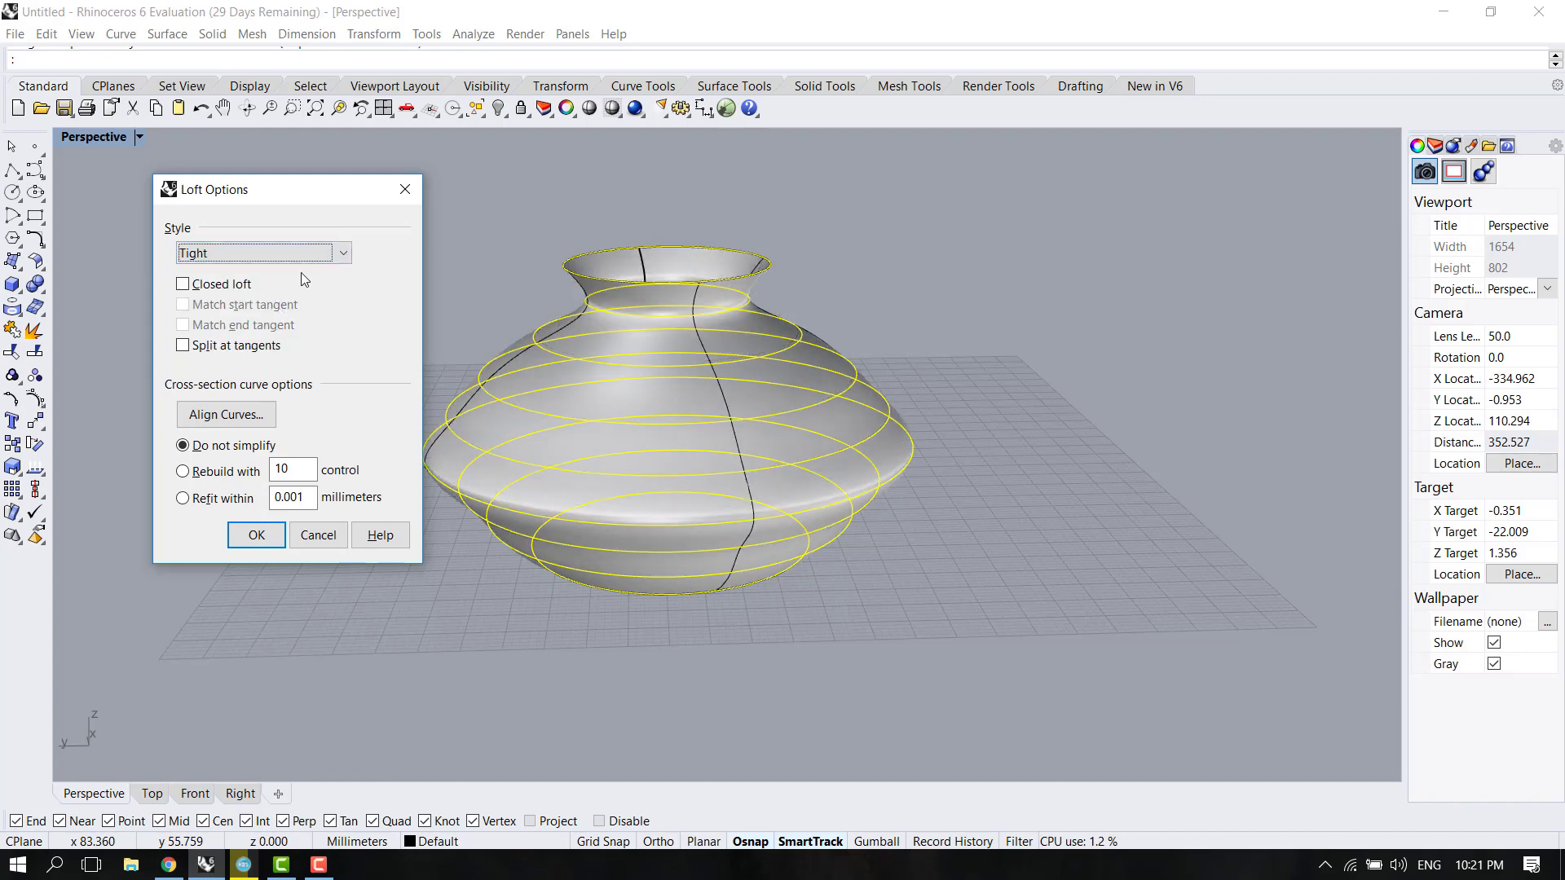
Compare the Tight, Straight sections, Uniform and Loose loft styles.
{"action": "left_click", "coordinate": [262, 253]}
{"action": "left_click", "coordinate": [285, 319]}
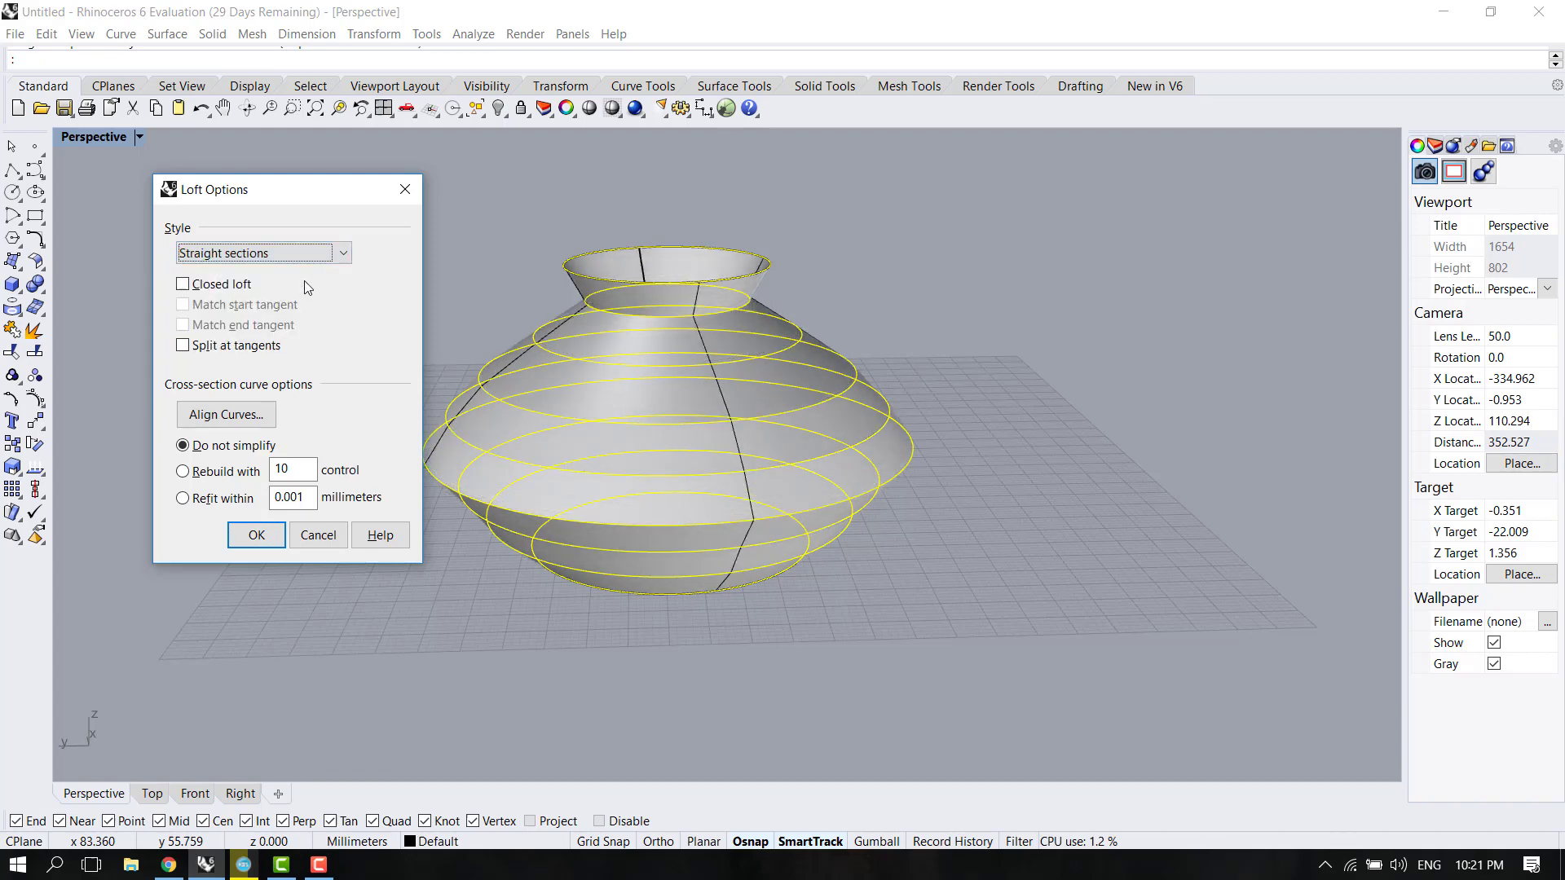
{"action": "left_click", "coordinate": [305, 253]}
{"action": "left_click", "coordinate": [277, 344]}
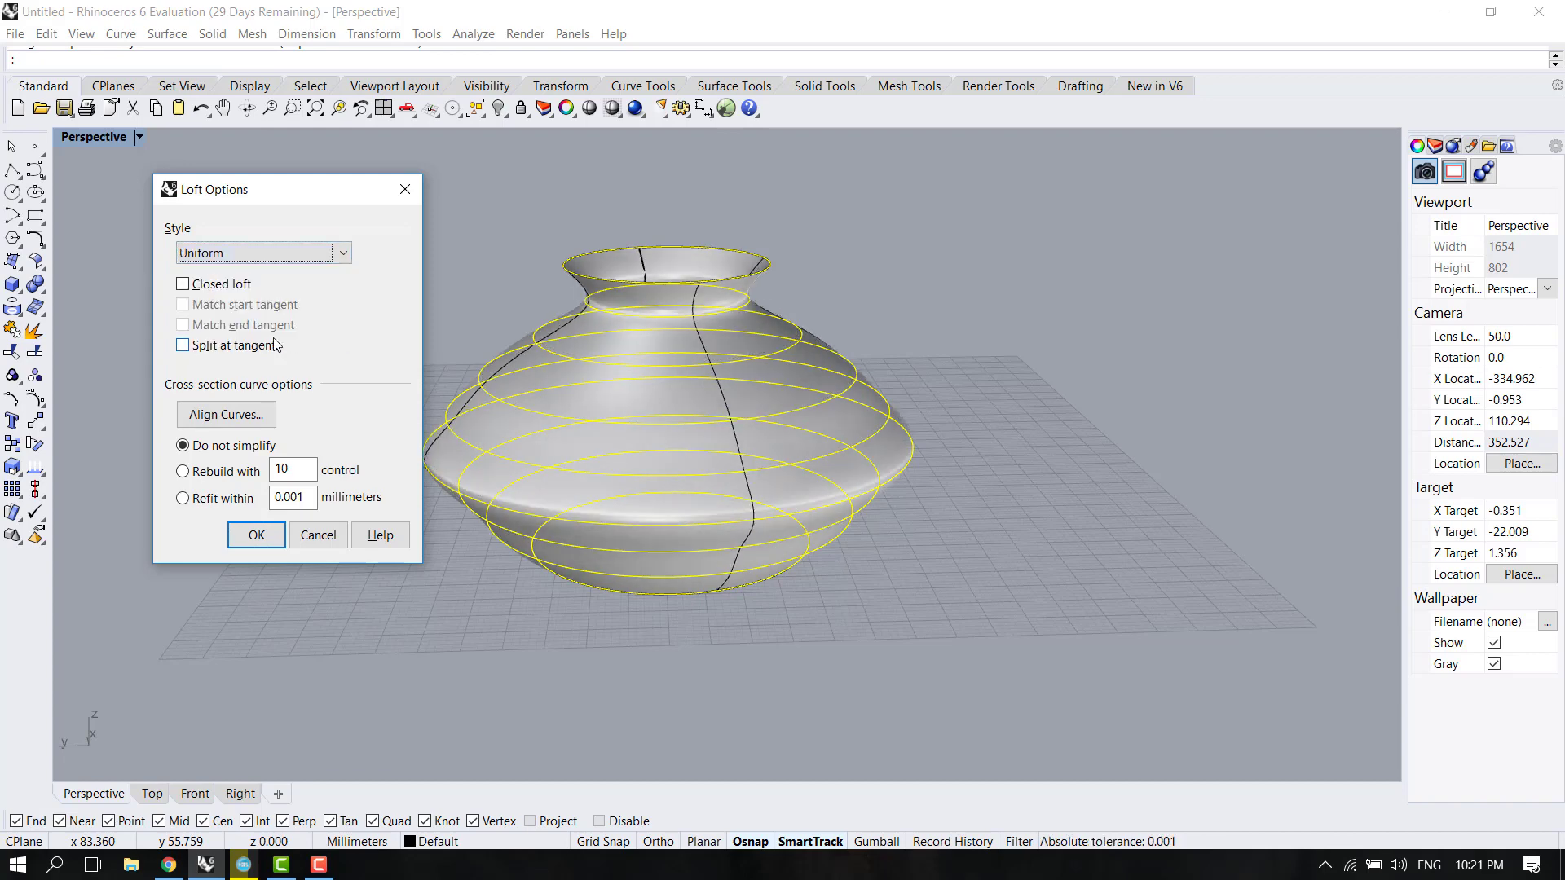
{"action": "left_click", "coordinate": [313, 257]}
{"action": "left_click", "coordinate": [295, 289]}
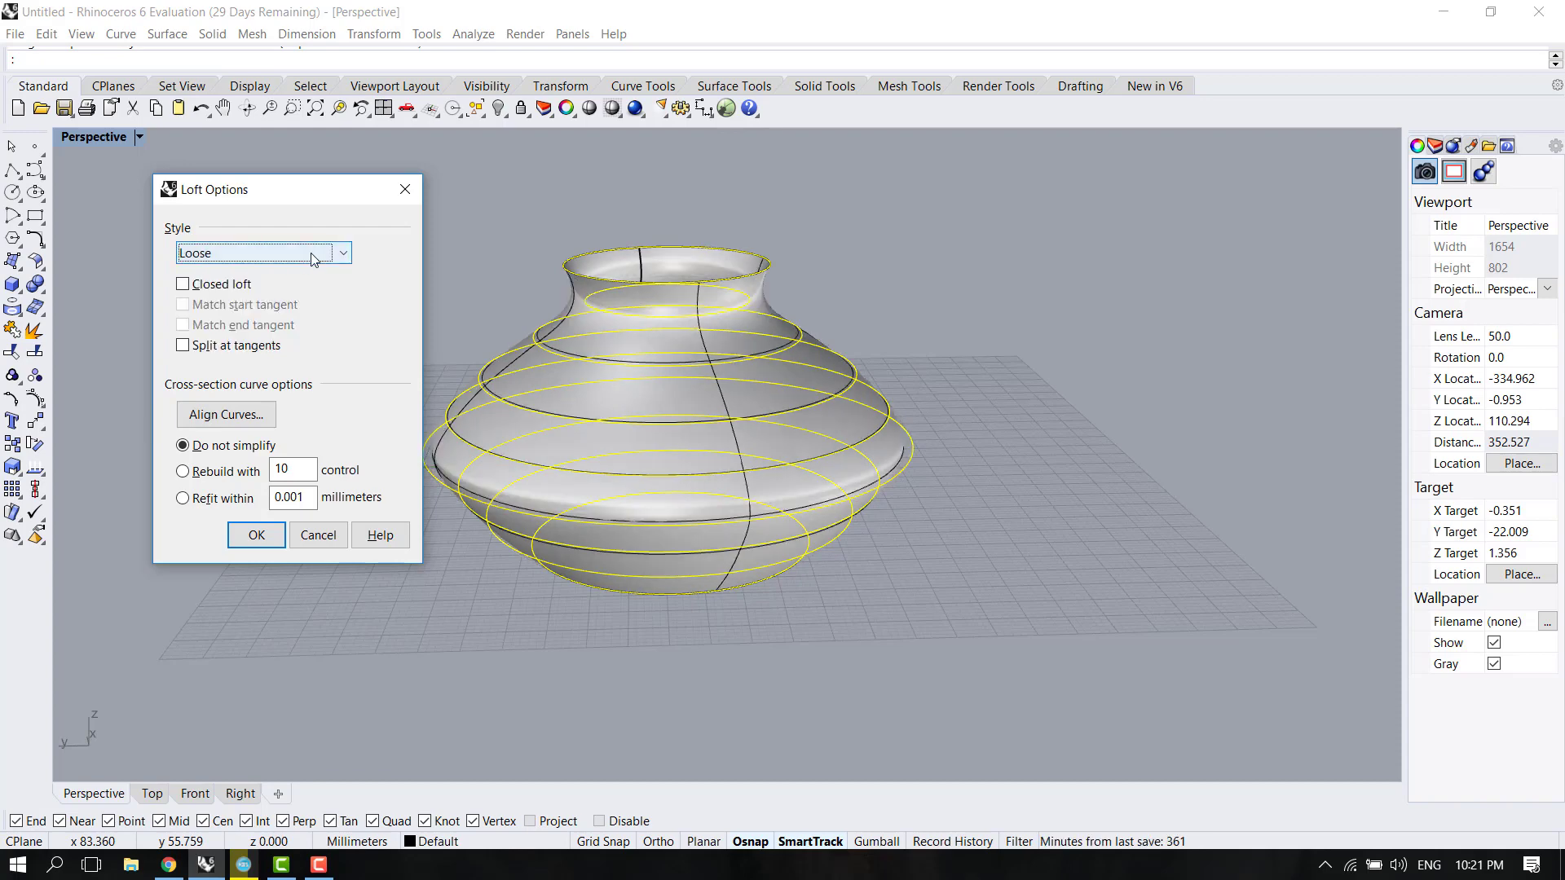
{"action": "left_click", "coordinate": [299, 252]}
{"action": "scroll", "coordinate": [1037, 363], "scroll_direction": "down", "scroll_amount": 3}
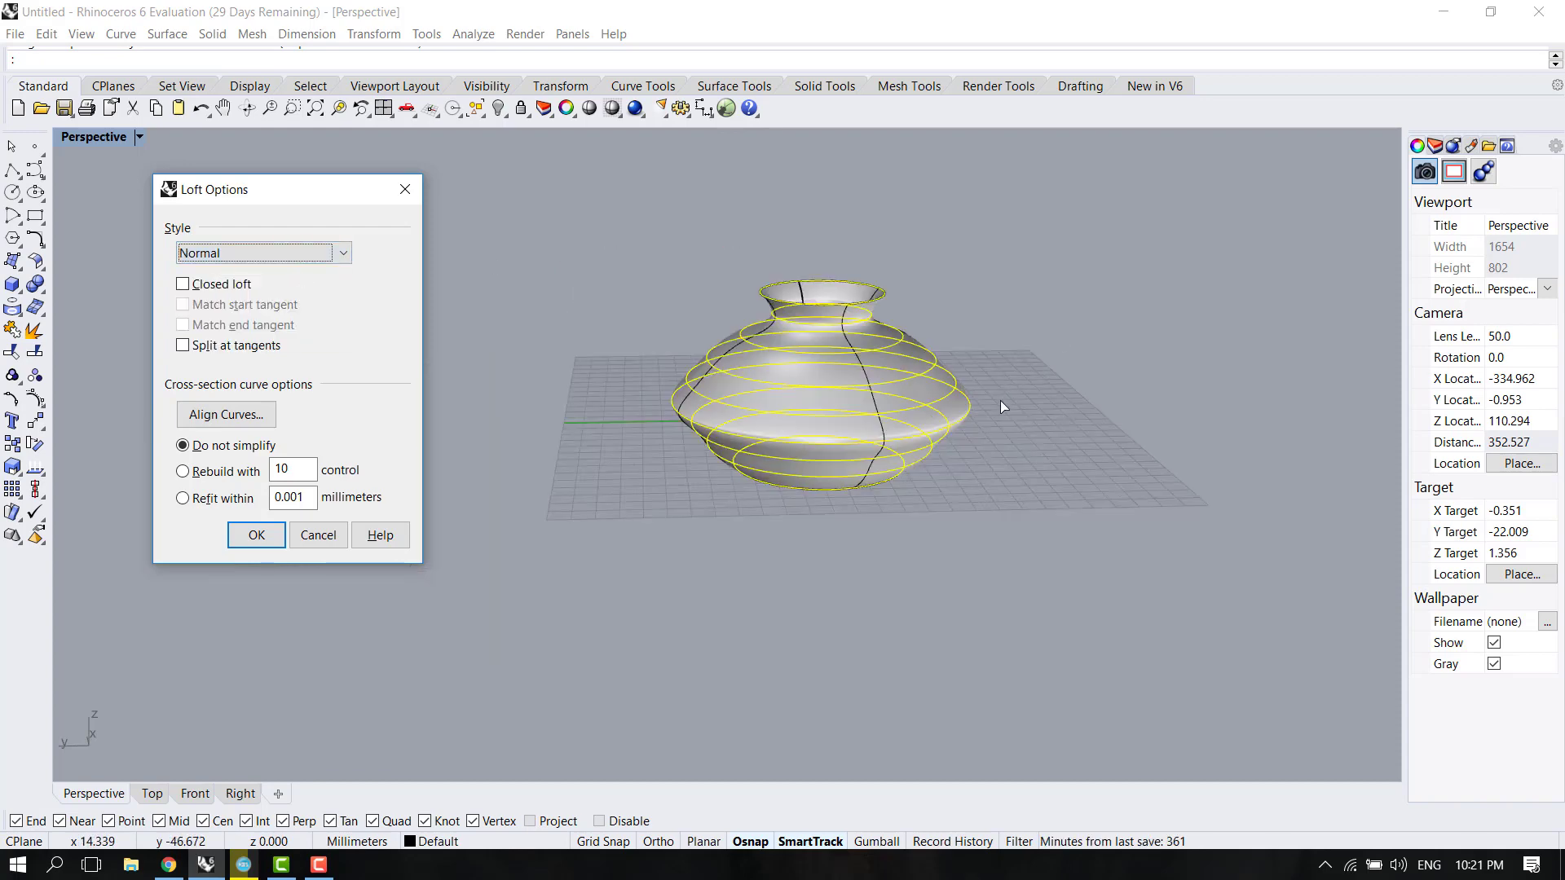
{"action": "right_click_drag", "start_coordinate": [1013, 383], "coordinate": [993, 356]}
{"action": "scroll", "coordinate": [925, 319], "scroll_direction": "up", "scroll_amount": 2}
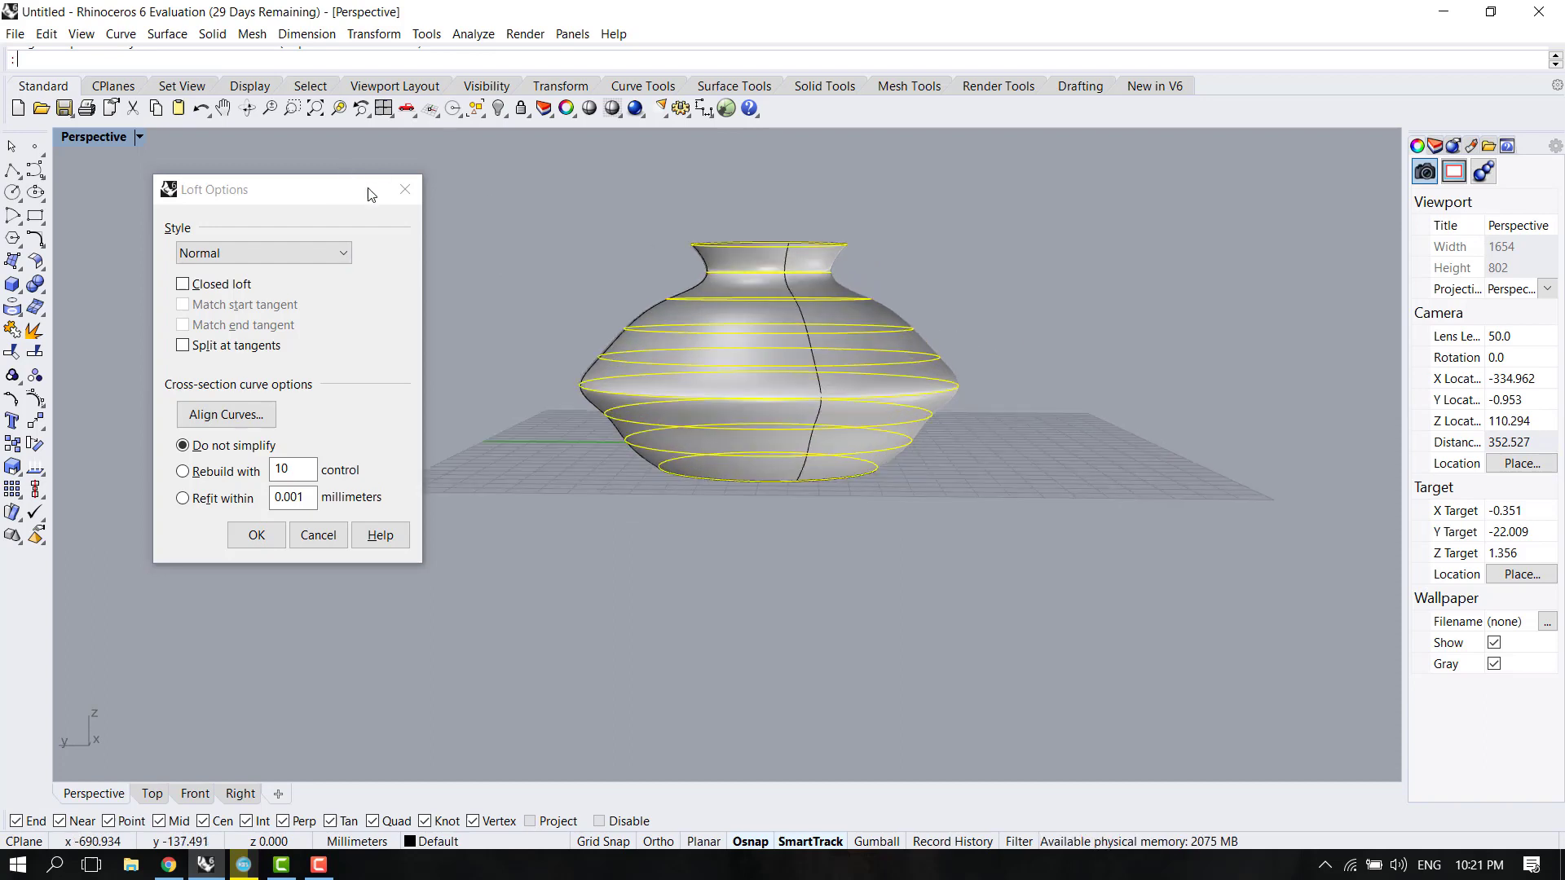
Create the lofted vase and orbit to inspect it from above.
{"action": "left_click", "coordinate": [258, 534]}
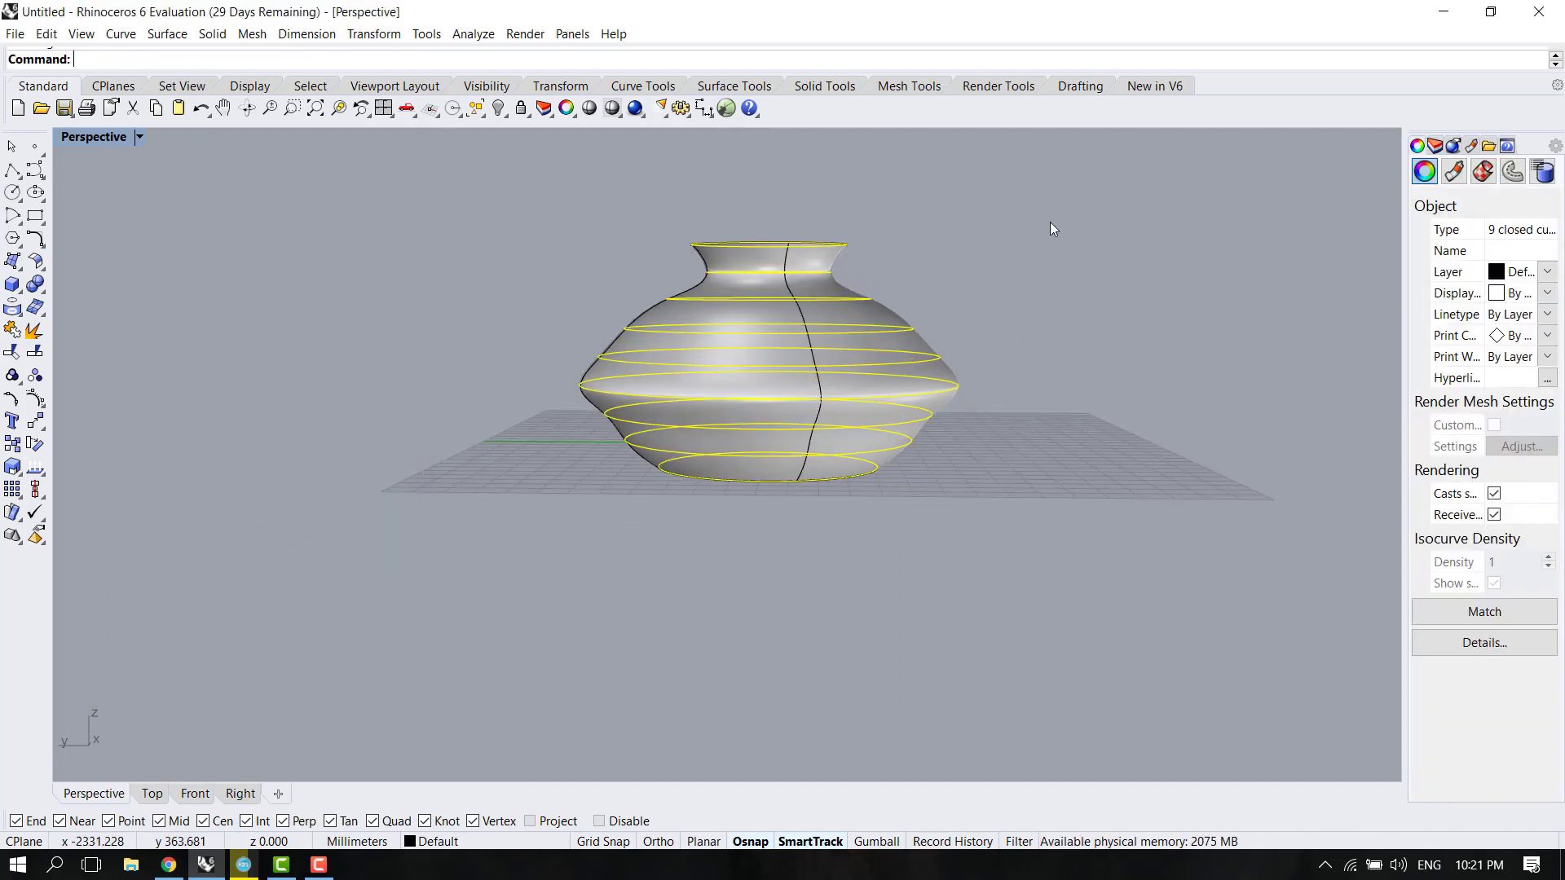
{"action": "left_click", "coordinate": [883, 291]}
{"action": "mouse_move", "coordinate": [883, 290]}
{"action": "right_mouse_down"}
{"action": "mouse_move", "coordinate": [861, 283]}
{"action": "mouse_move", "coordinate": [894, 324]}
{"action": "mouse_move", "coordinate": [961, 222]}
{"action": "mouse_move", "coordinate": [684, 417]}
{"action": "right_mouse_up"}
{"action": "left_click", "coordinate": [683, 418]}
{"action": "scroll", "coordinate": [673, 283], "scroll_direction": "up", "scroll_amount": 3}
{"action": "scroll", "coordinate": [674, 283], "scroll_direction": "up", "scroll_amount": 3}
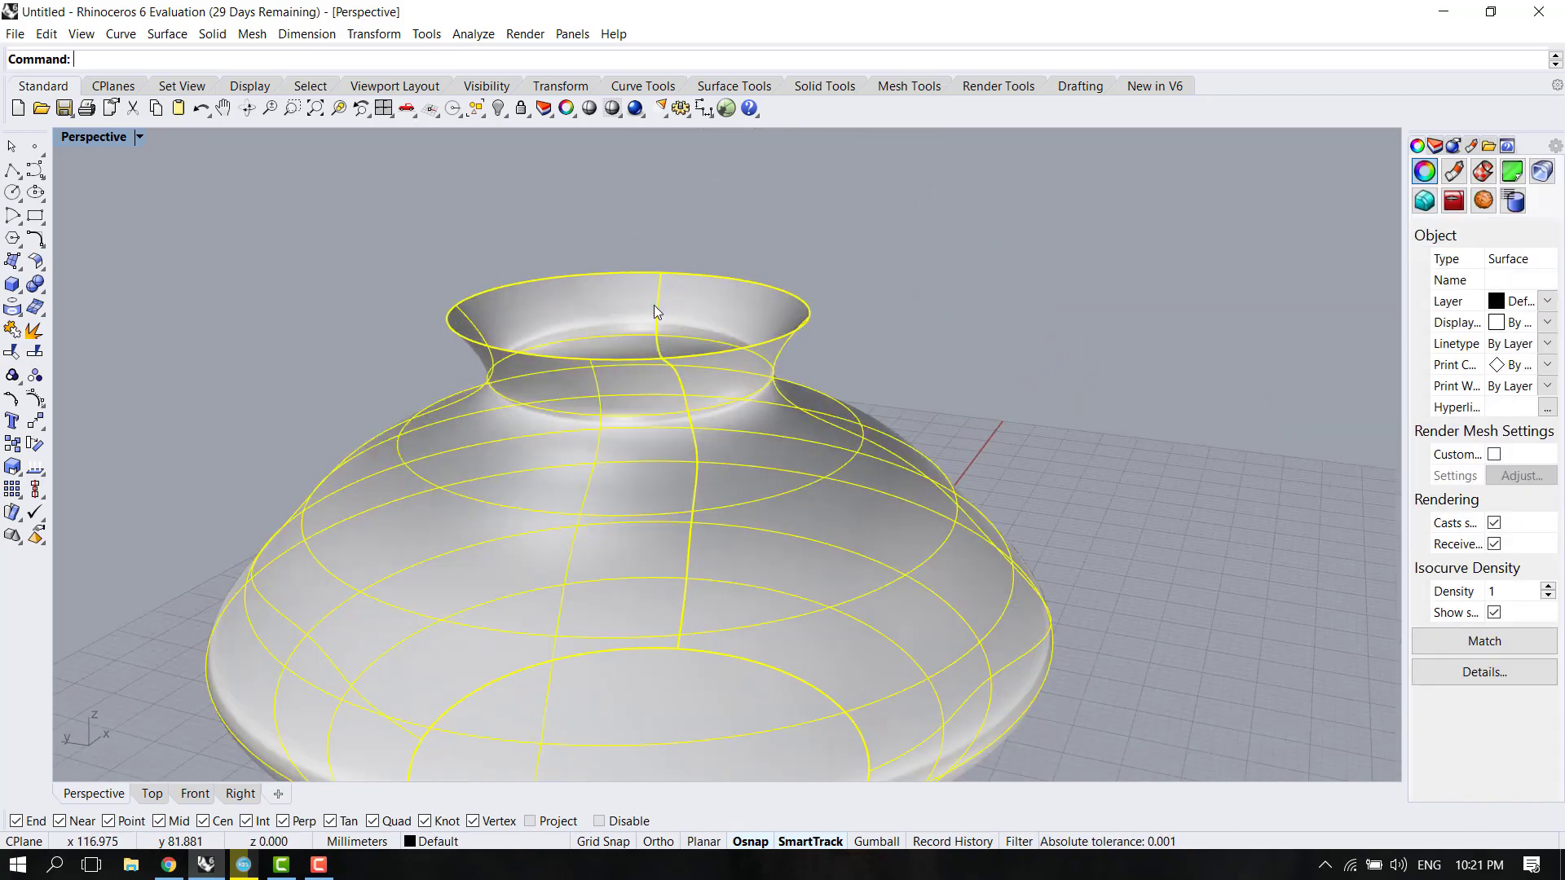
{"action": "scroll", "coordinate": [654, 312], "scroll_direction": "down", "scroll_amount": 2}
{"action": "scroll", "coordinate": [777, 390], "scroll_direction": "down", "scroll_amount": 3}
{"action": "mouse_move", "coordinate": [776, 389]}
{"action": "right_mouse_down"}
{"action": "mouse_move", "coordinate": [807, 355]}
{"action": "mouse_move", "coordinate": [793, 446]}
{"action": "mouse_move", "coordinate": [733, 539]}
{"action": "right_mouse_up"}
{"action": "scroll", "coordinate": [687, 555], "scroll_direction": "up", "scroll_amount": 2}
{"action": "scroll", "coordinate": [866, 429], "scroll_direction": "down", "scroll_amount": 4}
{"action": "key", "text": "Escape"}
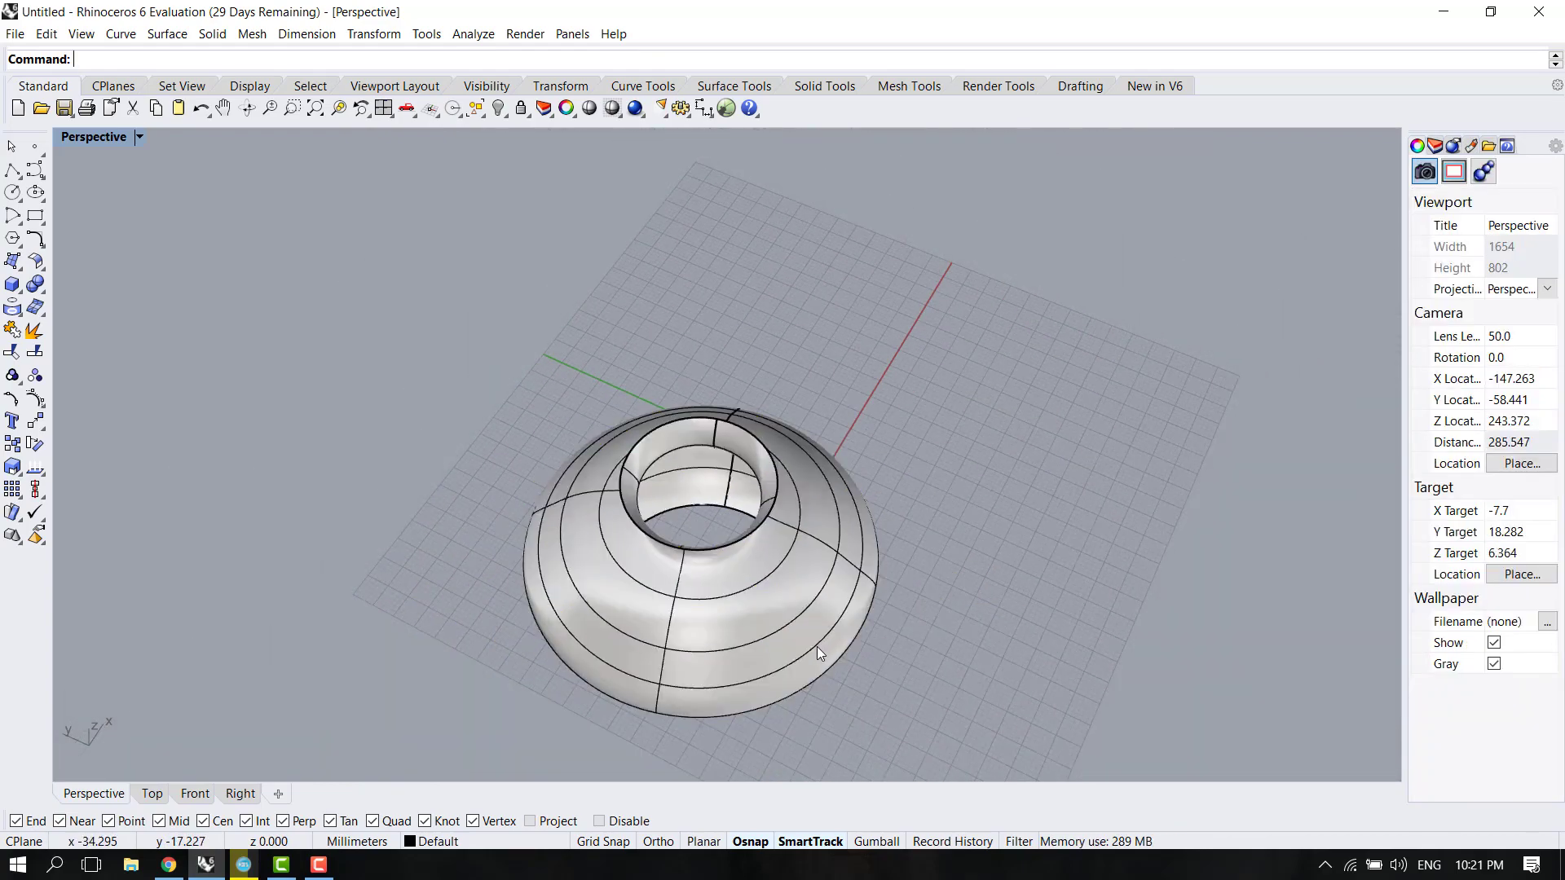
Cap the bottom opening with a planar surface from its edge curve.
{"action": "mouse_move", "coordinate": [817, 648]}
{"action": "right_mouse_down"}
{"action": "mouse_move", "coordinate": [794, 423]}
{"action": "mouse_move", "coordinate": [920, 355]}
{"action": "mouse_move", "coordinate": [789, 459]}
{"action": "right_mouse_up"}
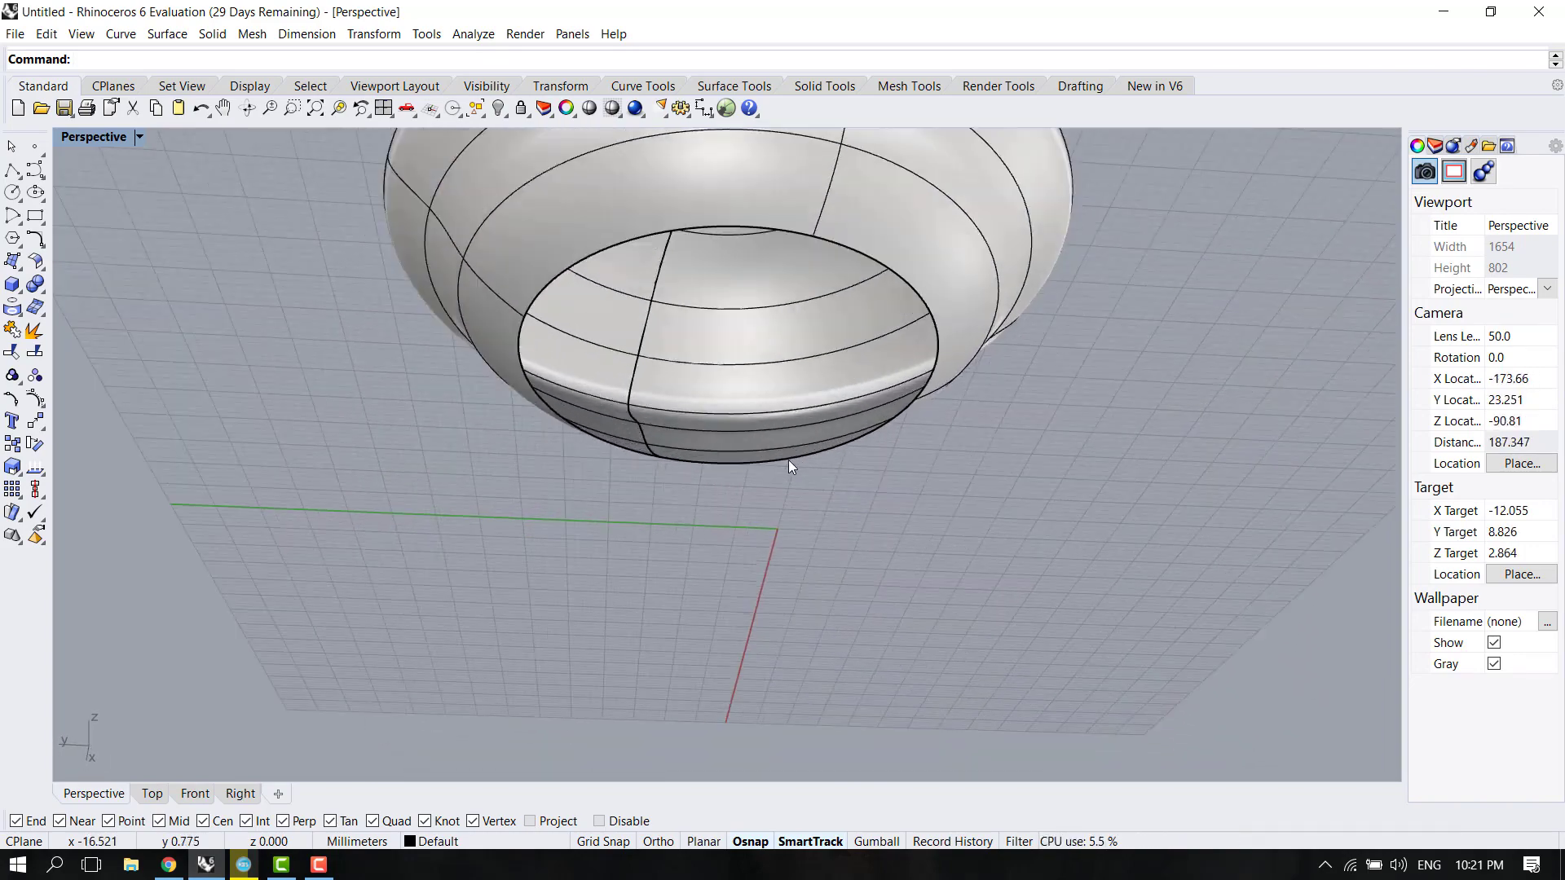
{"action": "left_click", "coordinate": [789, 460]}
{"action": "left_click", "coordinate": [832, 512]}
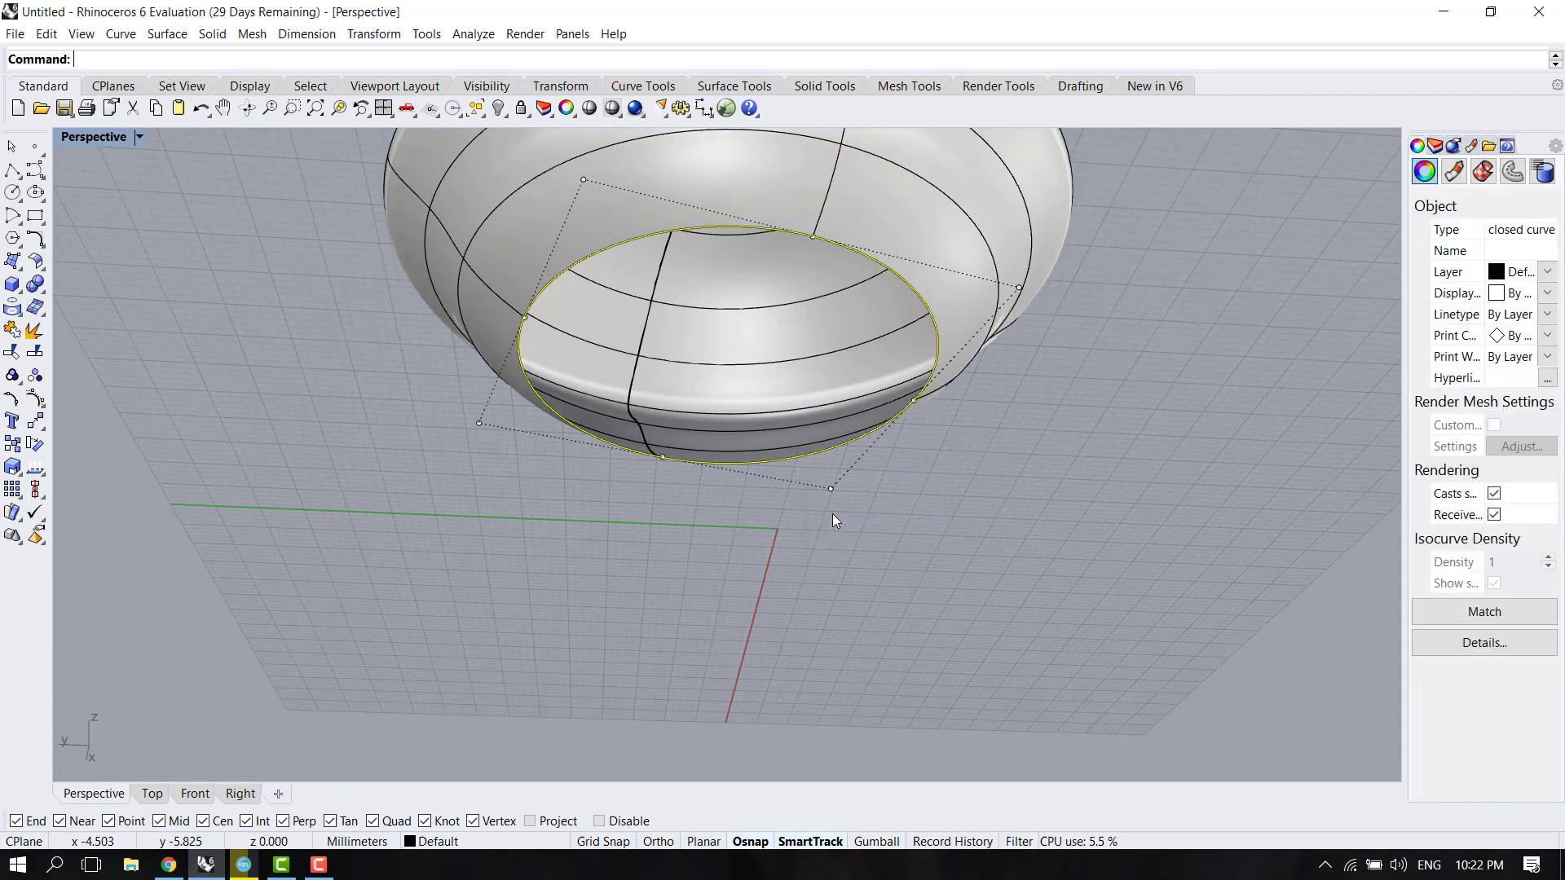
{"action": "left_click", "coordinate": [17, 264]}
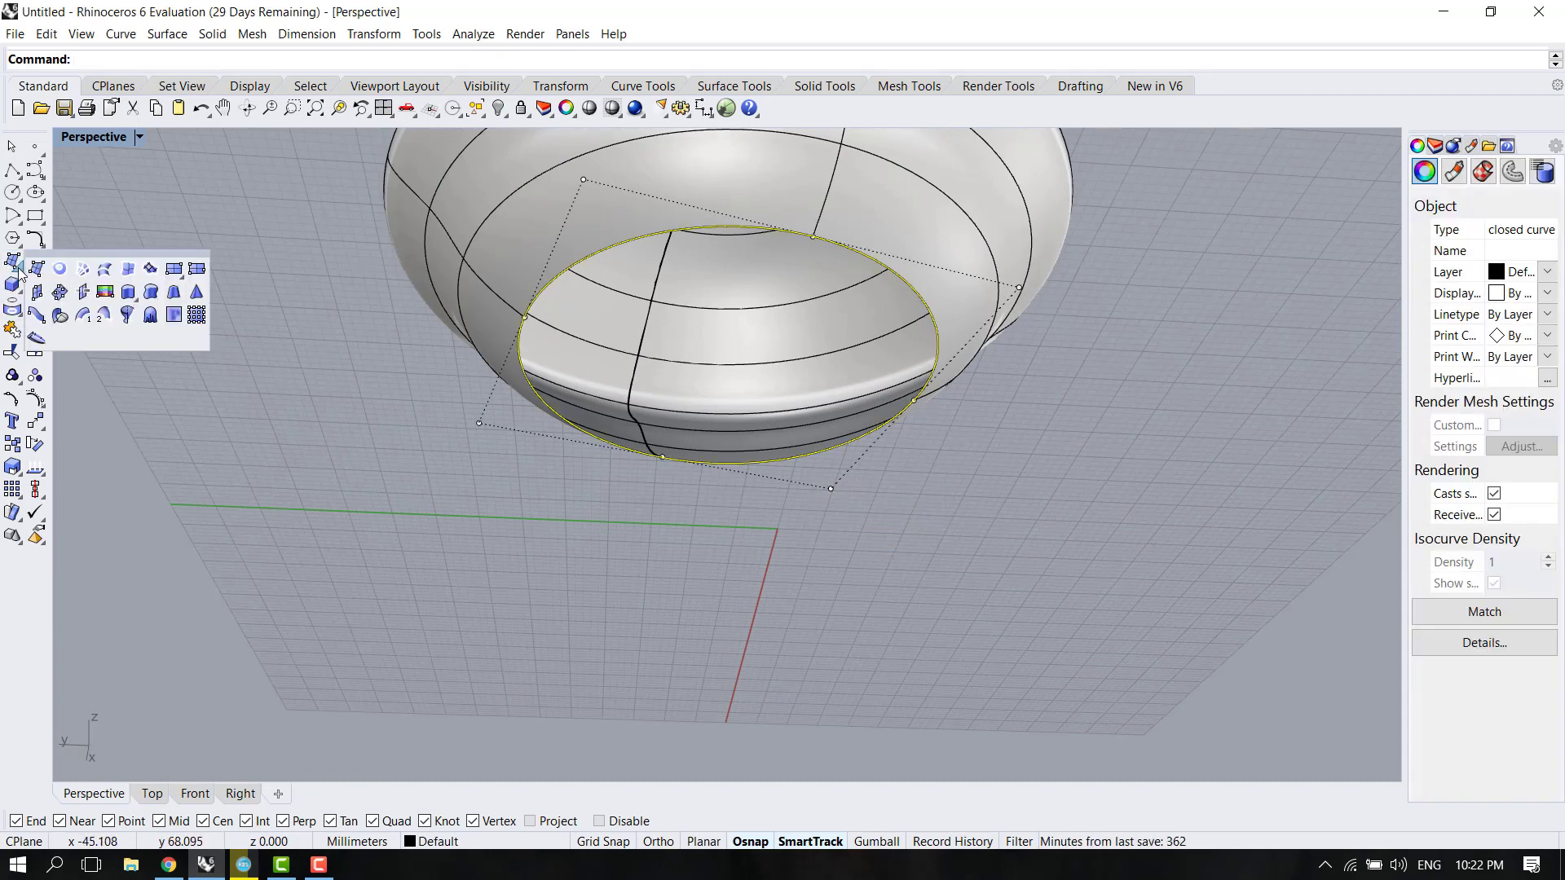
{"action": "left_click", "coordinate": [60, 271]}
{"action": "left_click", "coordinate": [481, 512]}
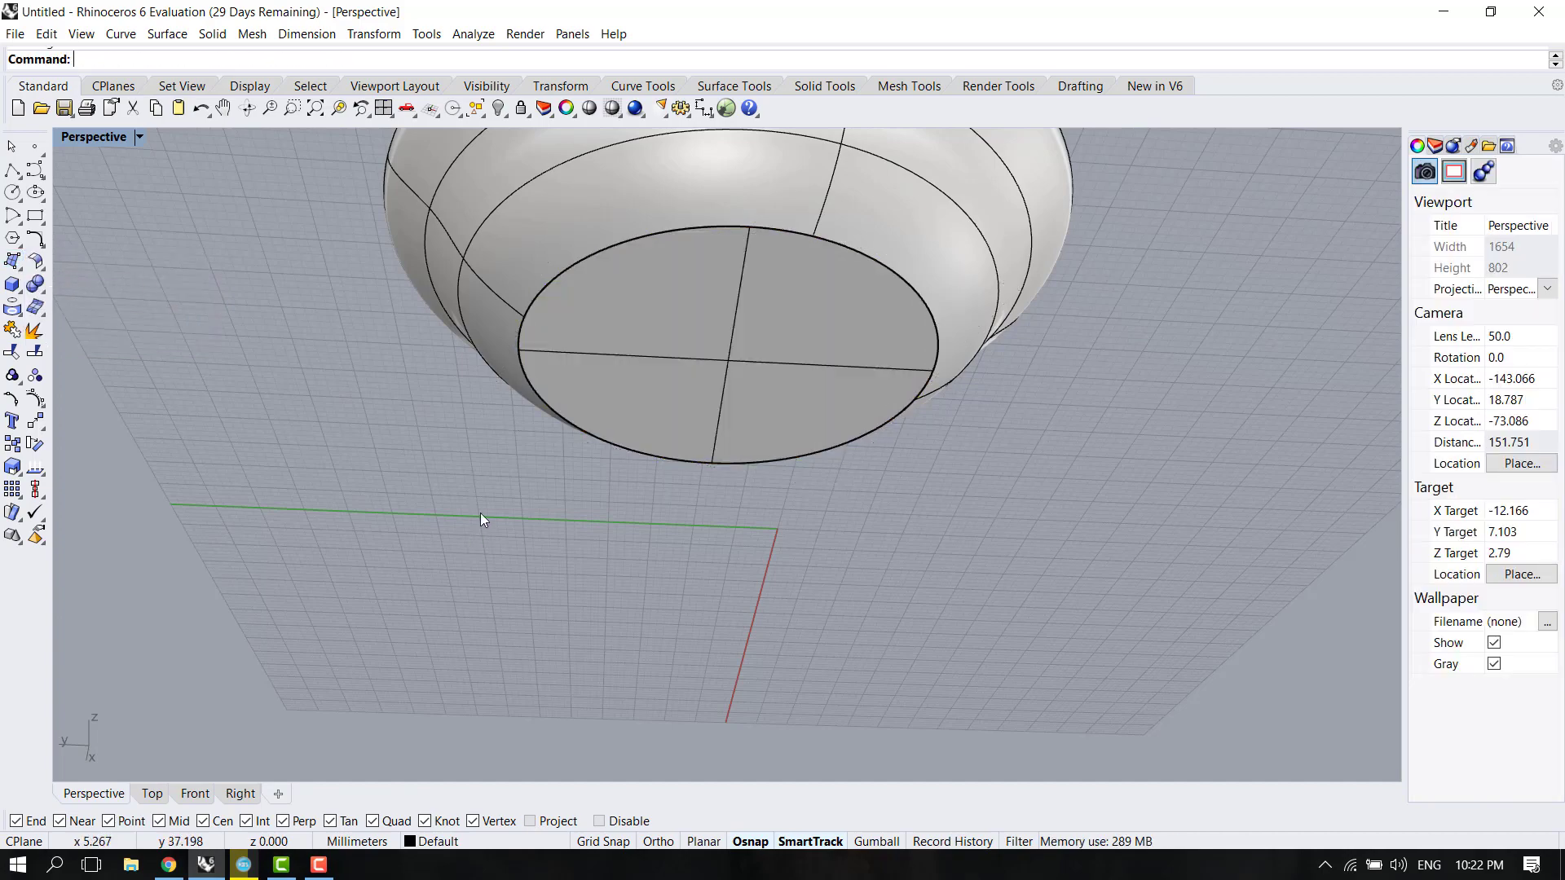
{"action": "right_click_drag", "start_coordinate": [480, 512], "coordinate": [539, 447]}
{"action": "right_click_drag", "start_coordinate": [797, 450], "coordinate": [686, 724]}
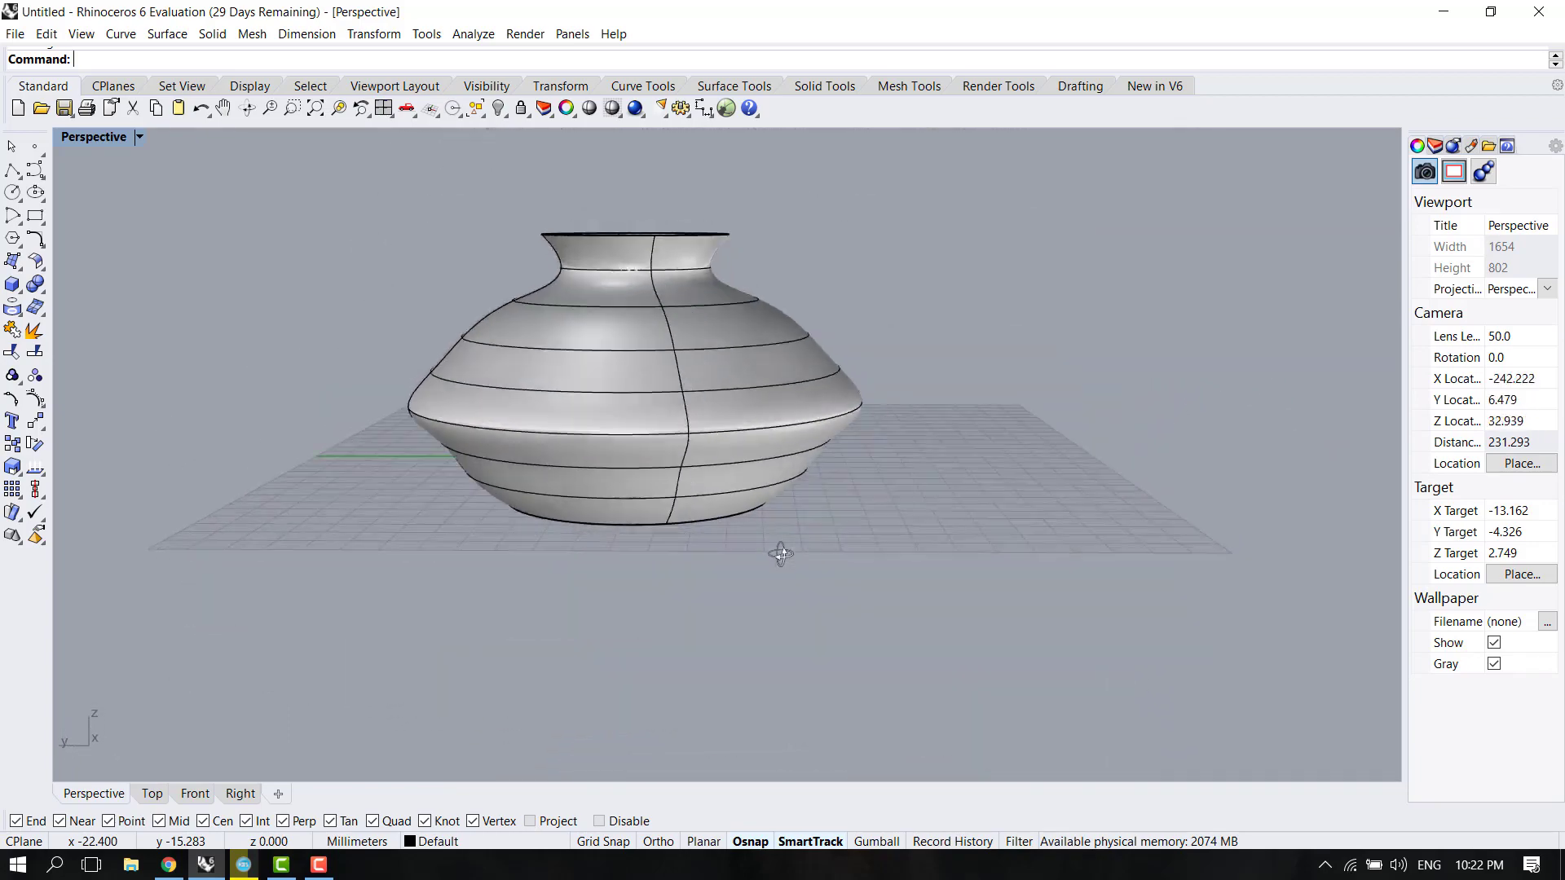
{"action": "right_click_drag", "start_coordinate": [686, 725], "coordinate": [754, 500]}
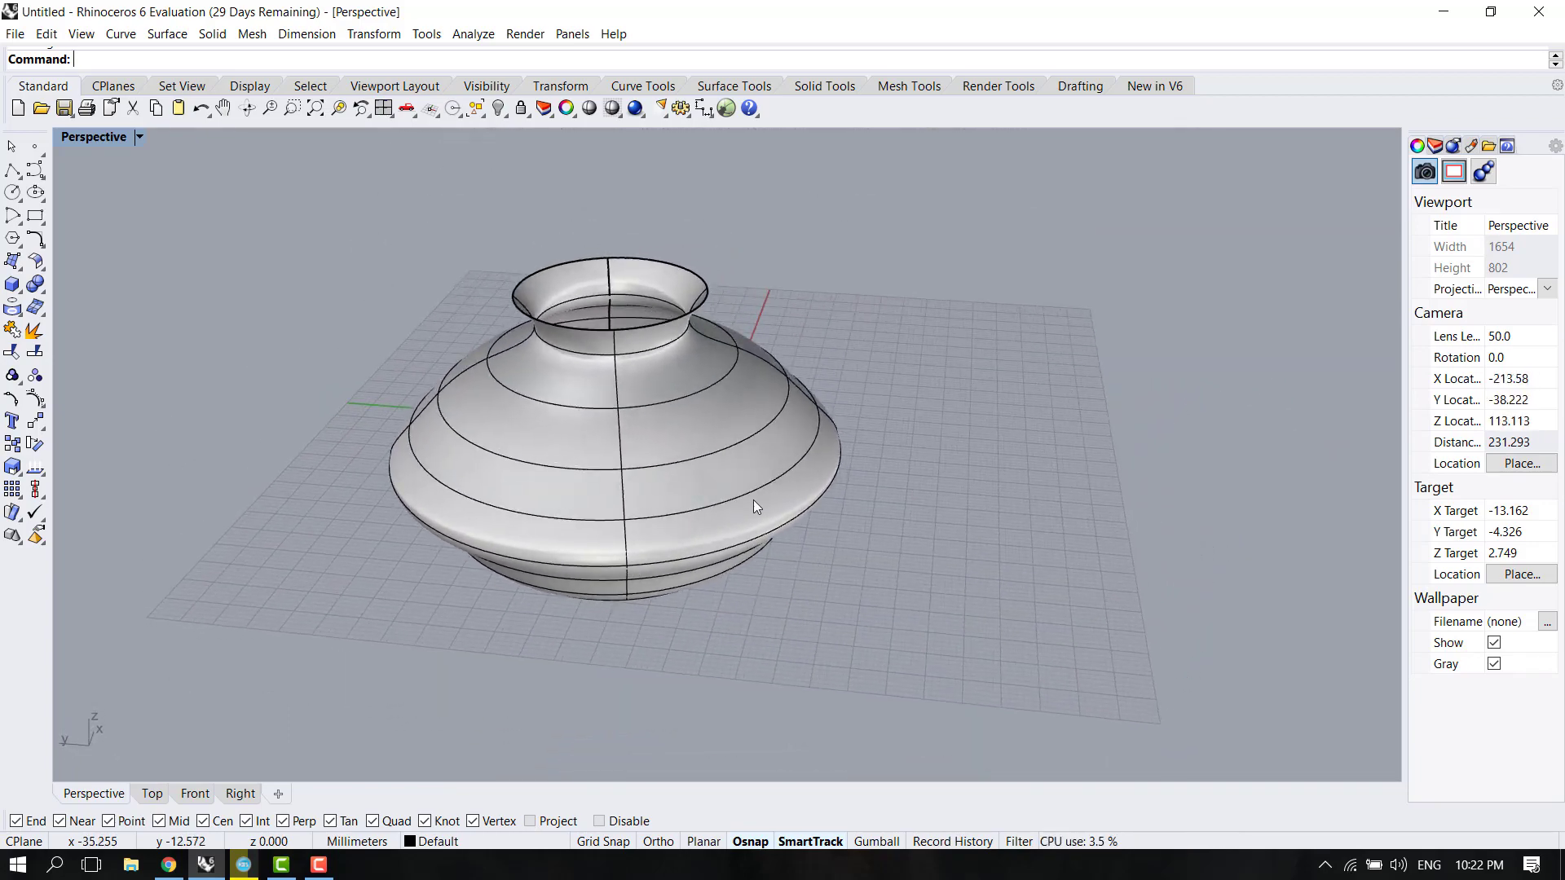
Start OffsetSrf on the vase surface and flip the offset direction outward.
{"action": "left_click", "coordinate": [661, 383]}
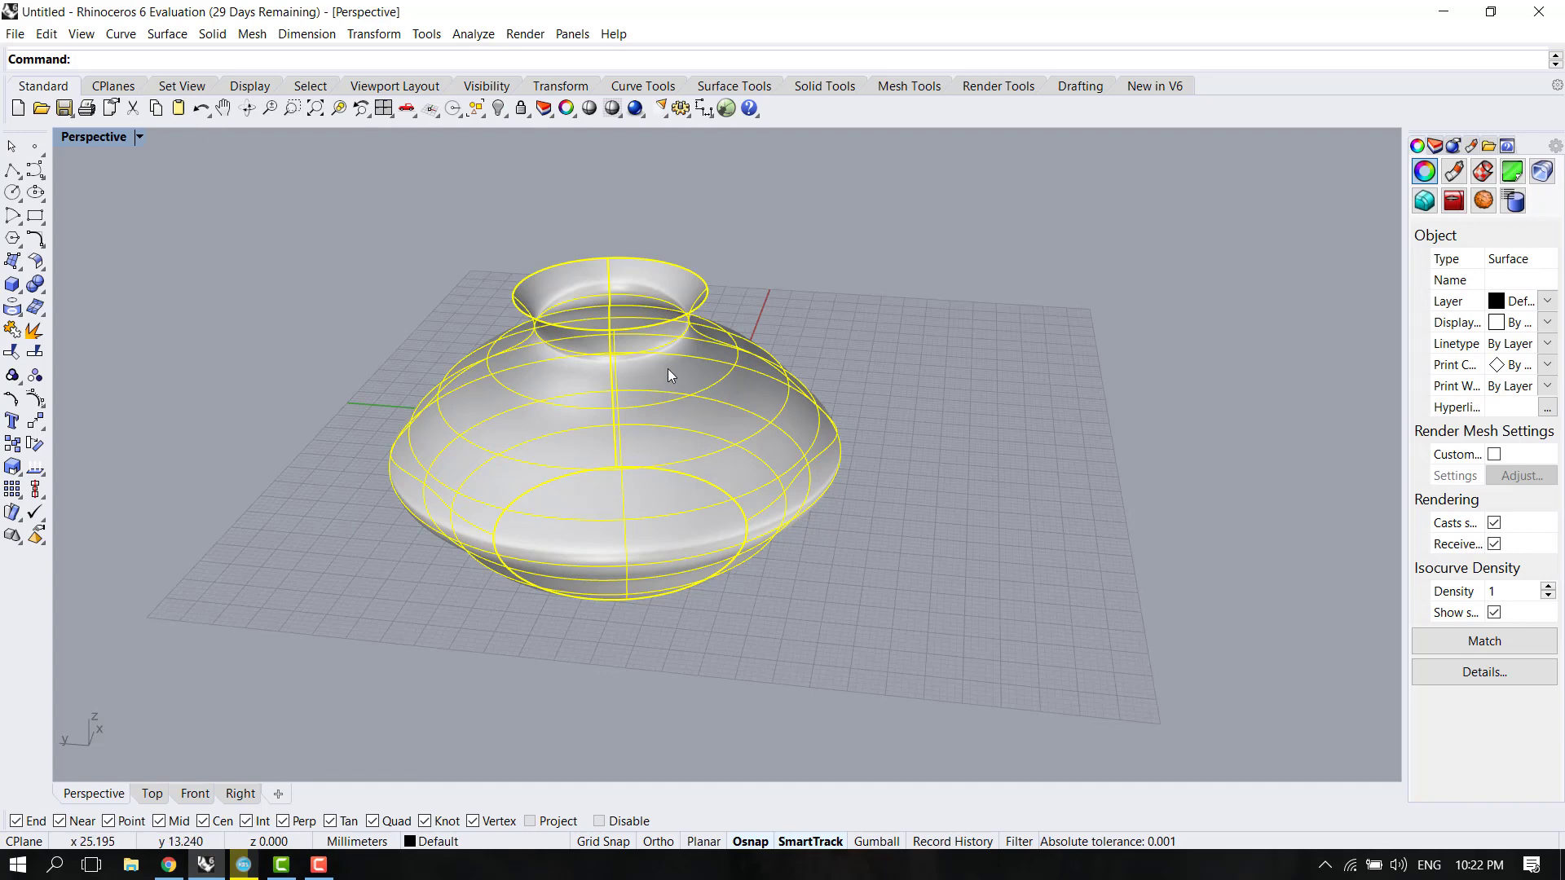
{"action": "scroll", "coordinate": [683, 387], "scroll_direction": "up", "scroll_amount": 2}
{"action": "type", "text": "O"}
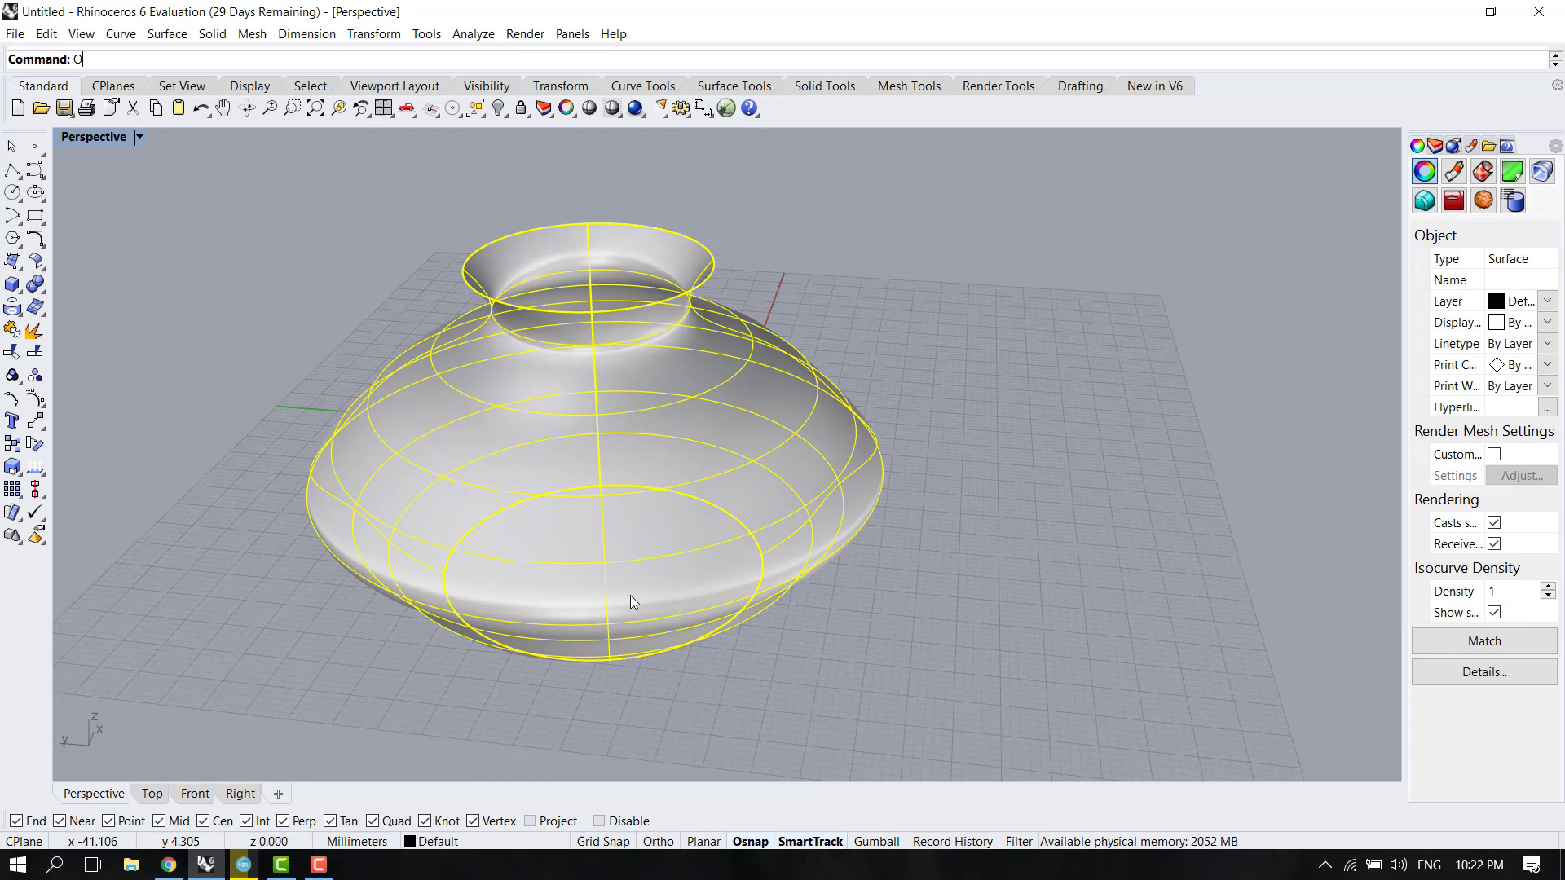
{"action": "type", "text": "ffsetSrf"}
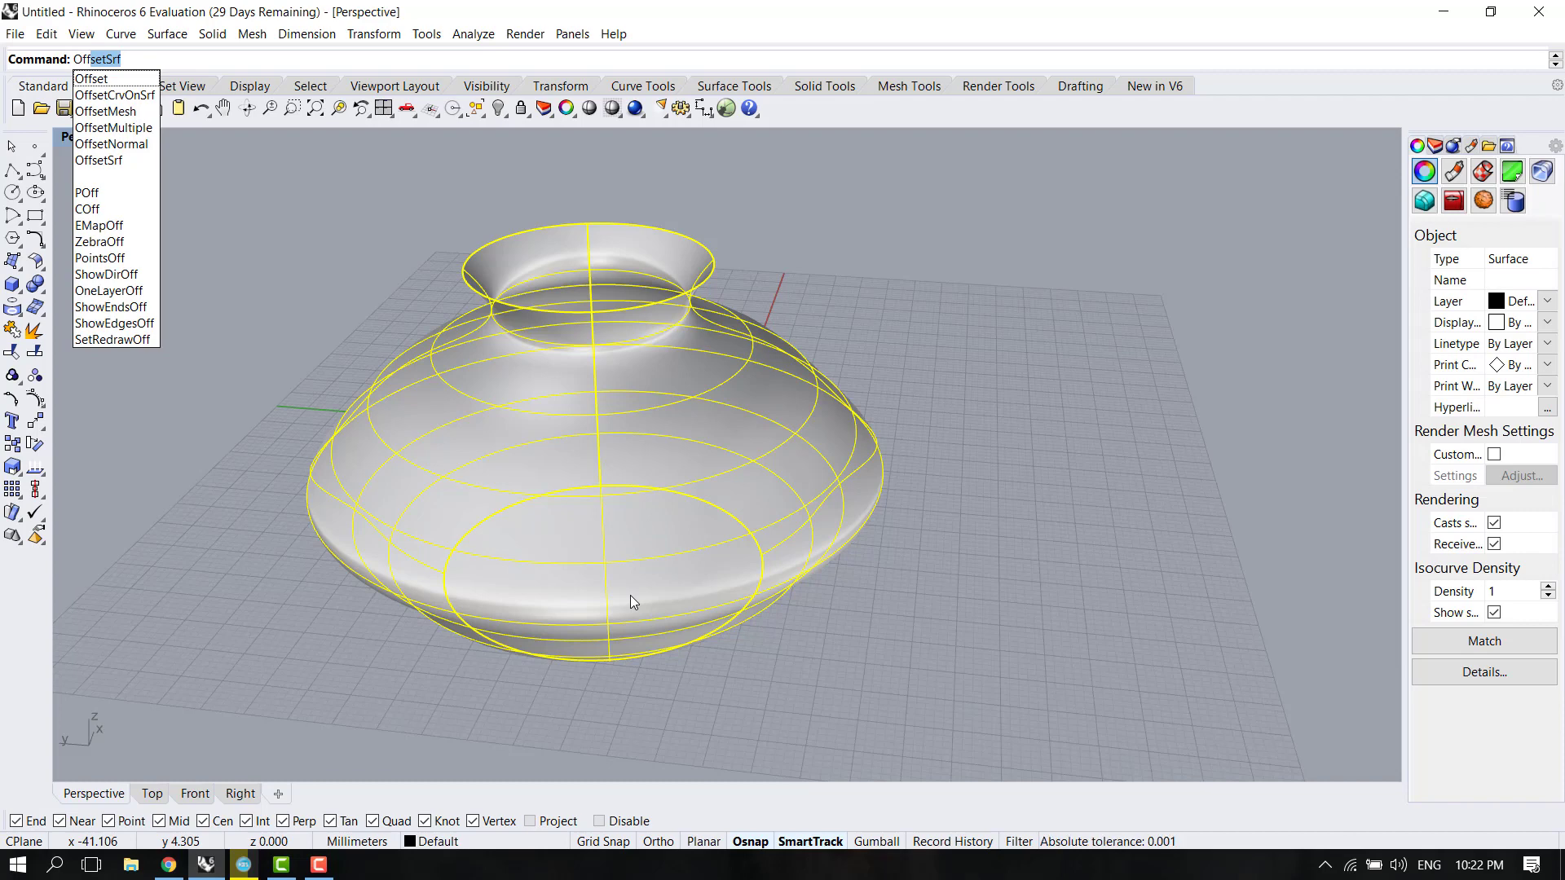
{"action": "key", "text": "Return"}
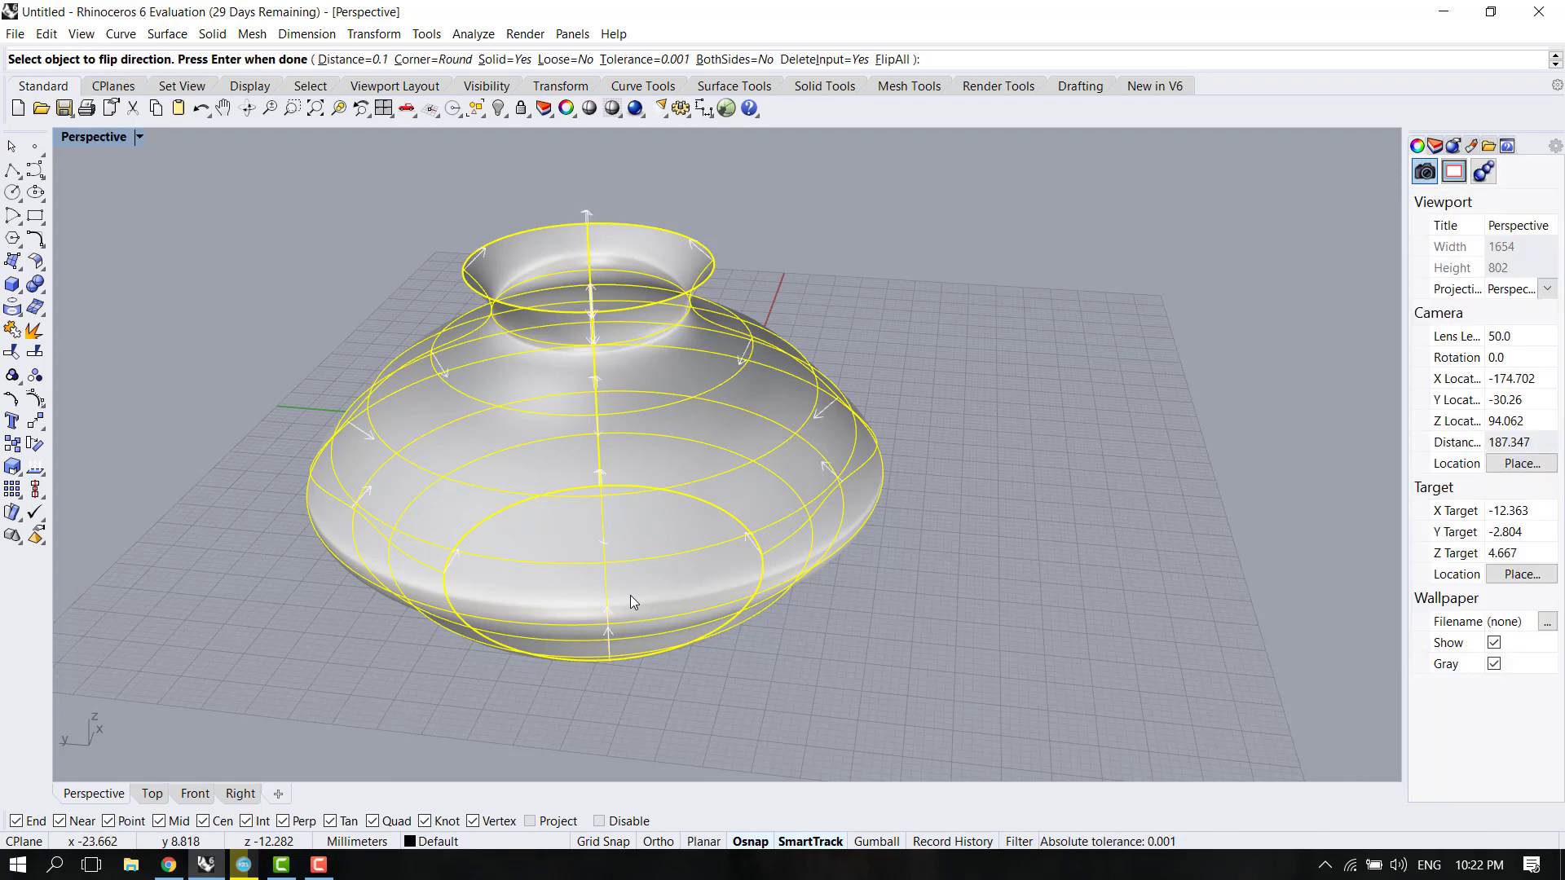
{"action": "scroll", "coordinate": [630, 595], "scroll_direction": "down", "scroll_amount": 2}
{"action": "scroll", "coordinate": [581, 625], "scroll_direction": "up", "scroll_amount": 2}
{"action": "middle_click", "coordinate": [600, 430]}
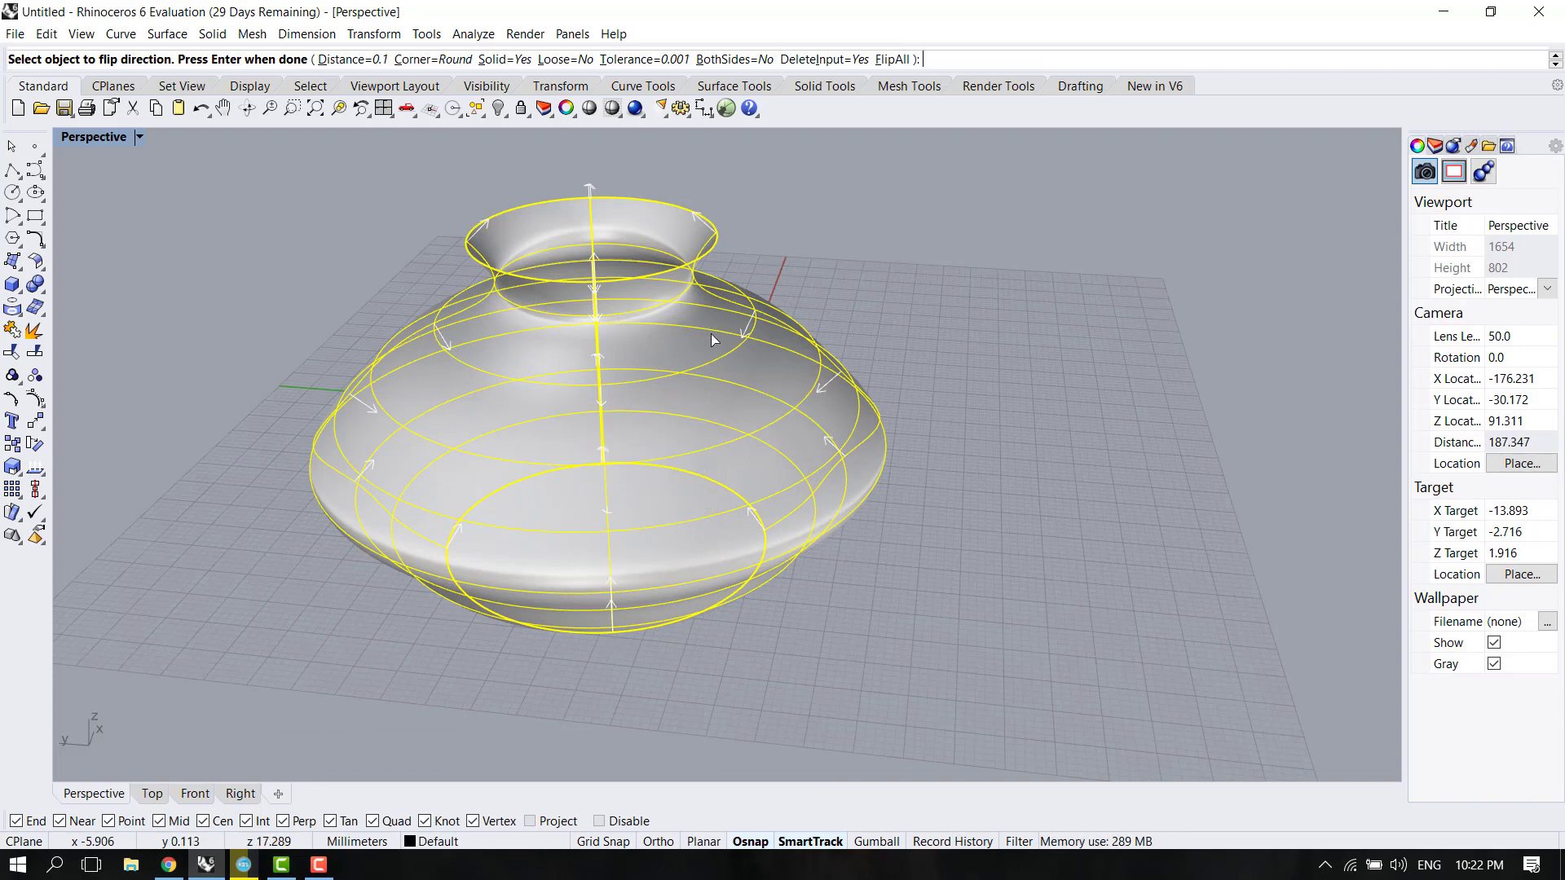
{"action": "left_click", "coordinate": [683, 421]}
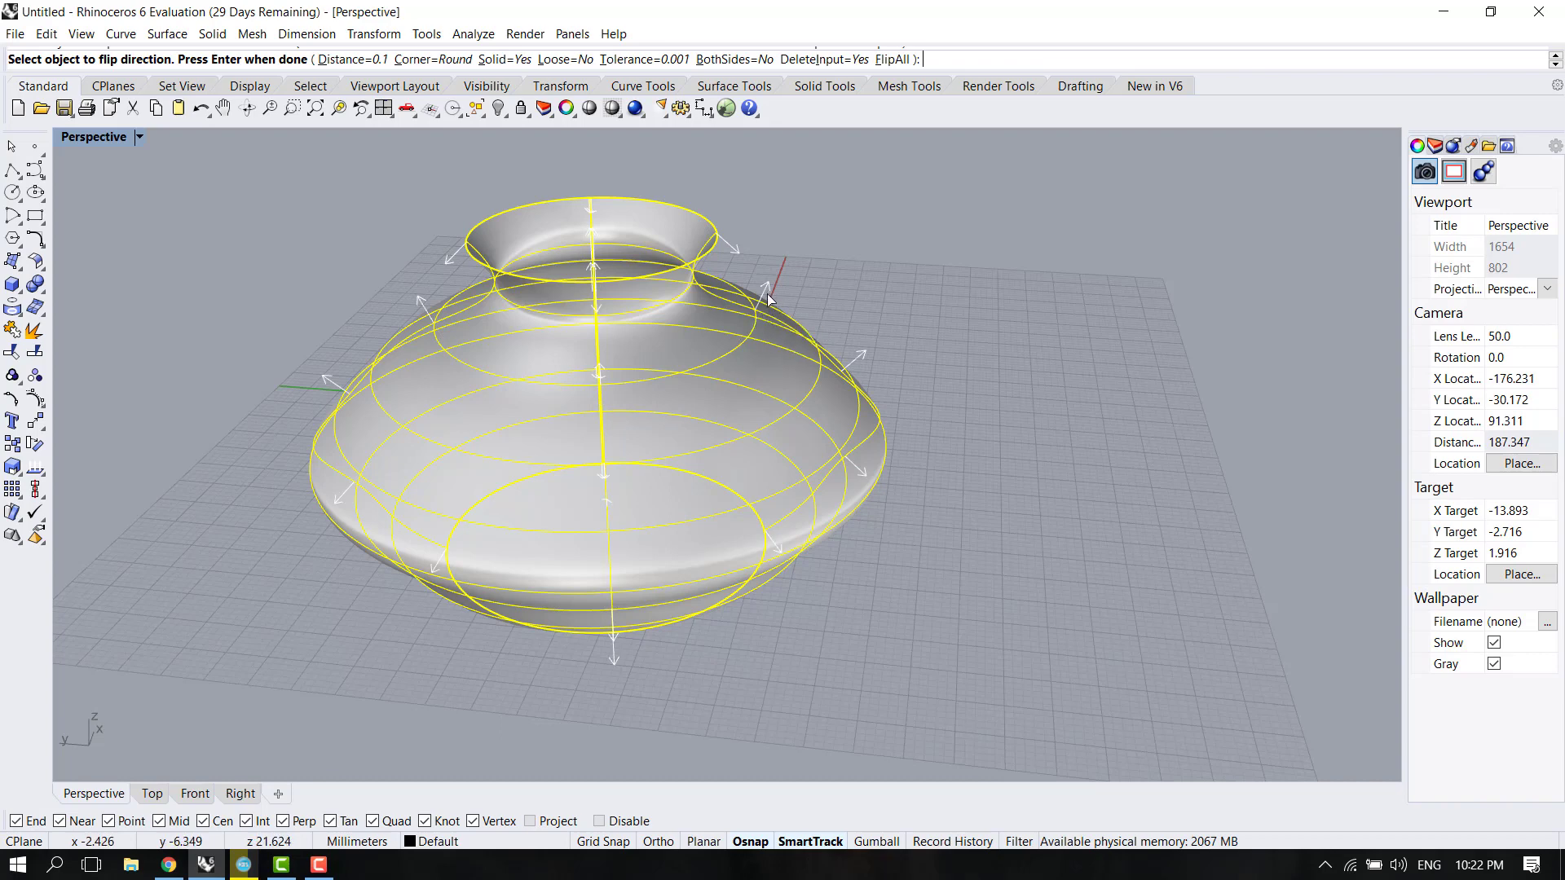
{"action": "right_click_drag", "start_coordinate": [766, 300], "coordinate": [760, 308]}
{"action": "scroll", "coordinate": [760, 308], "scroll_direction": "up", "scroll_amount": 2}
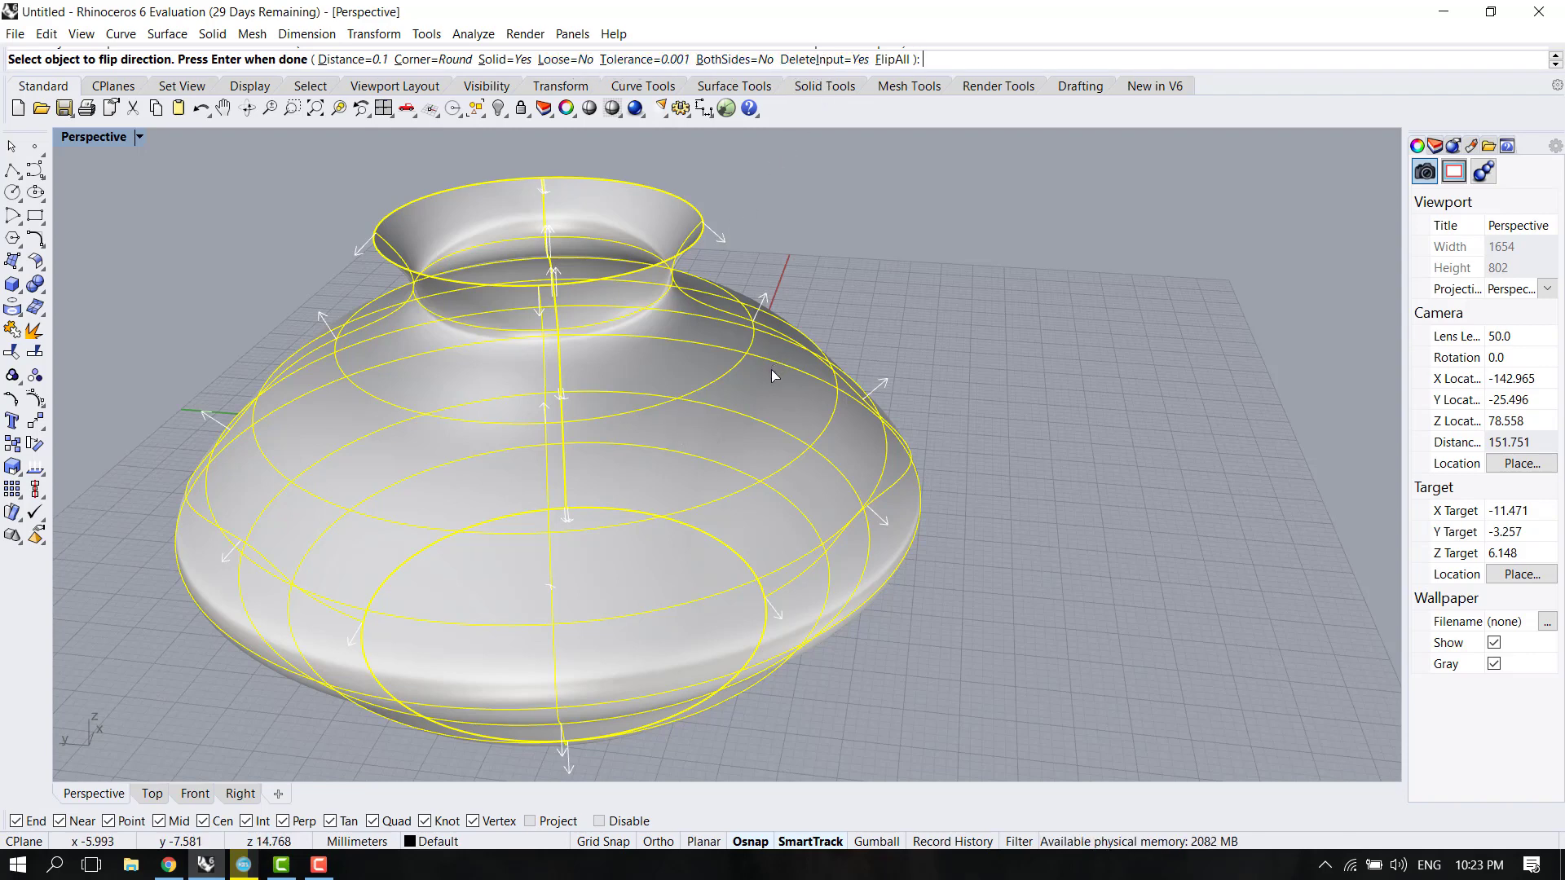
Complete the offset, inspect the thin rim wall, and reselect the vase surface.
{"action": "key", "text": "Return"}
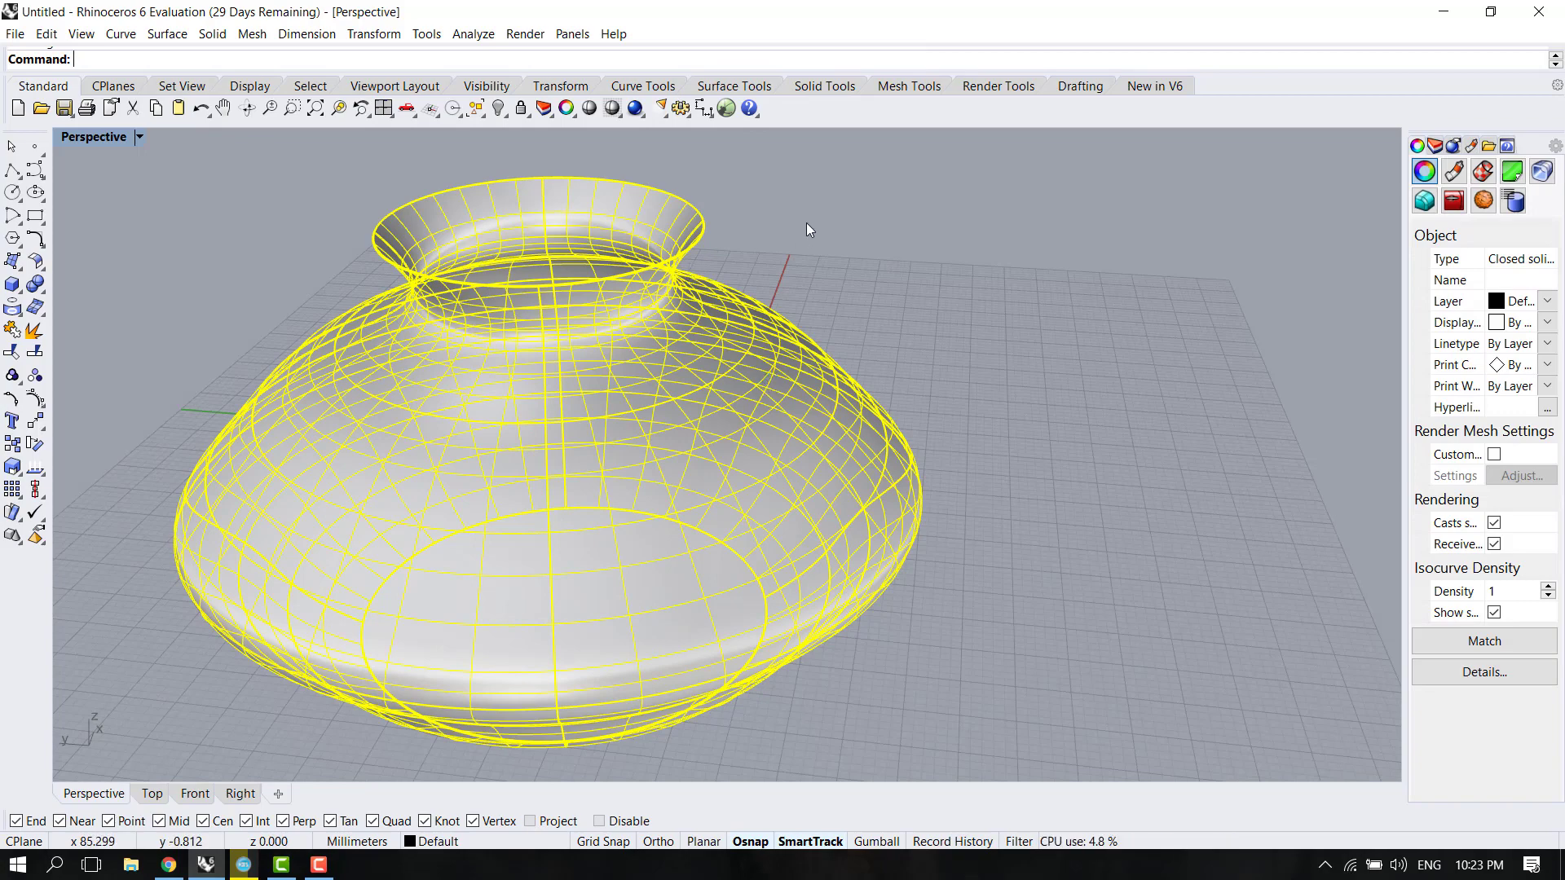
{"action": "scroll", "coordinate": [658, 199], "scroll_direction": "up", "scroll_amount": 3}
{"action": "scroll", "coordinate": [729, 221], "scroll_direction": "up", "scroll_amount": 3}
{"action": "left_click", "coordinate": [745, 218]}
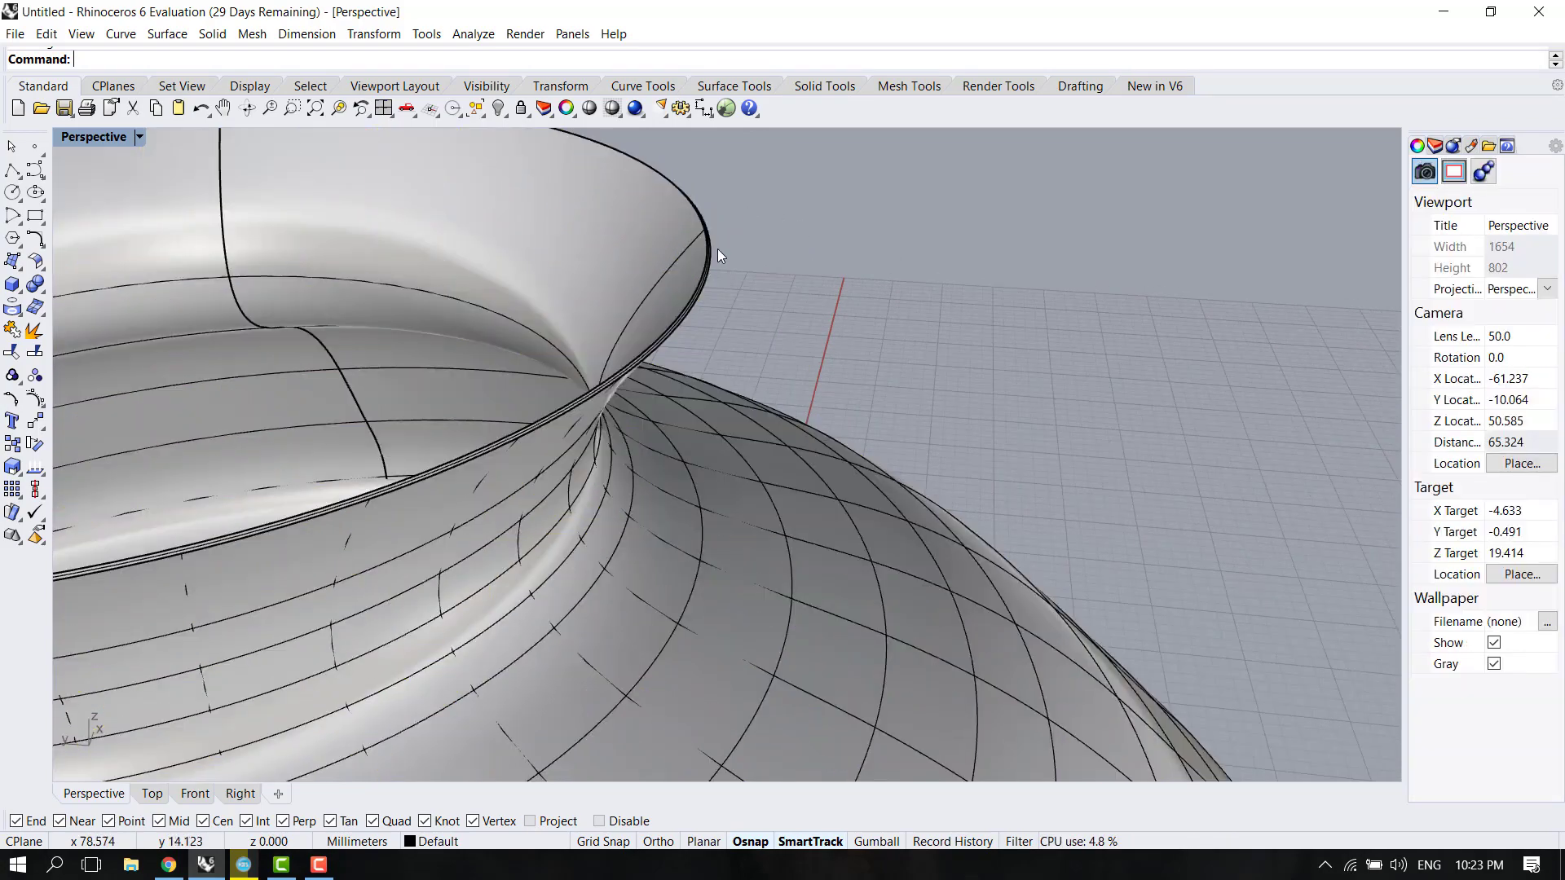
{"action": "scroll", "coordinate": [627, 344], "scroll_direction": "up", "scroll_amount": 2}
{"action": "scroll", "coordinate": [688, 338], "scroll_direction": "up", "scroll_amount": 2}
{"action": "scroll", "coordinate": [690, 333], "scroll_direction": "down", "scroll_amount": 1}
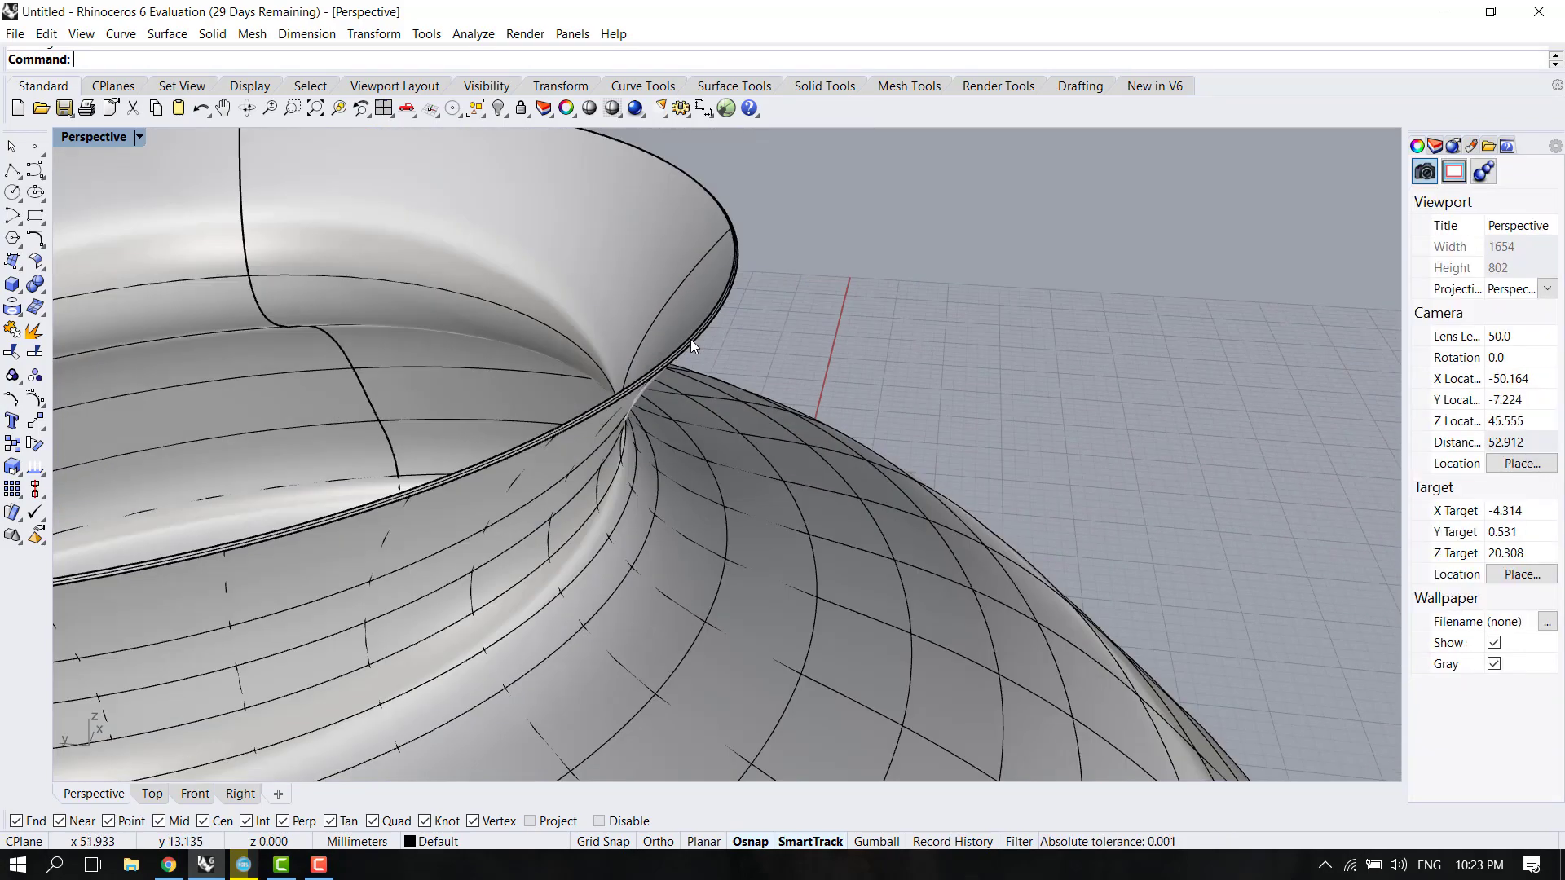
{"action": "scroll", "coordinate": [648, 367], "scroll_direction": "down", "scroll_amount": 1}
{"action": "middle_click", "coordinate": [672, 378]}
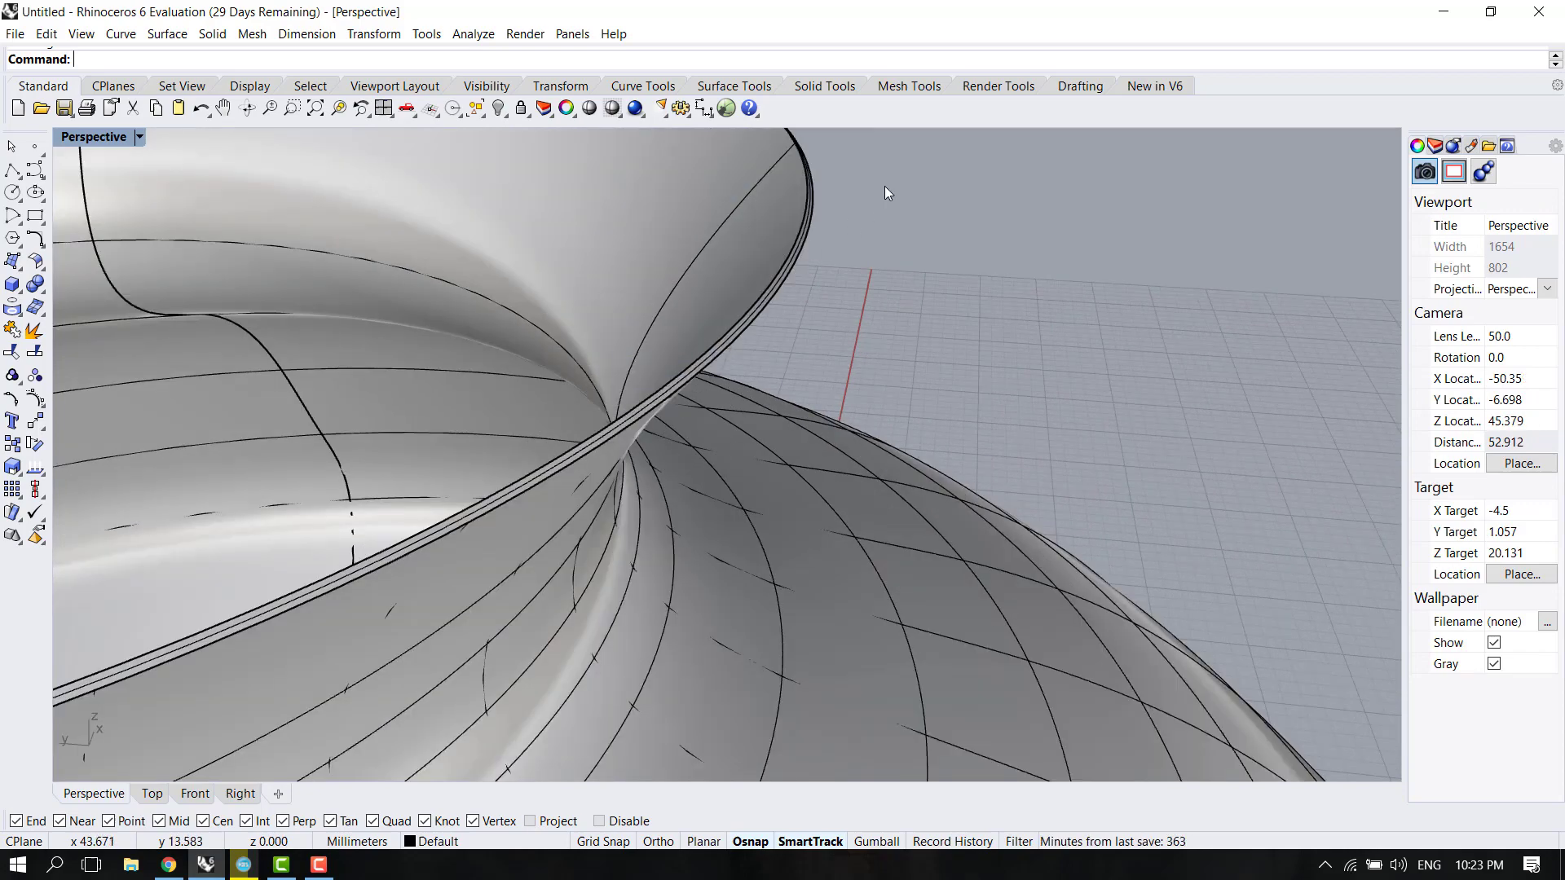
{"action": "scroll", "coordinate": [715, 357], "scroll_direction": "down", "scroll_amount": 3}
{"action": "scroll", "coordinate": [704, 373], "scroll_direction": "down", "scroll_amount": 3}
{"action": "scroll", "coordinate": [705, 354], "scroll_direction": "up", "scroll_amount": 3}
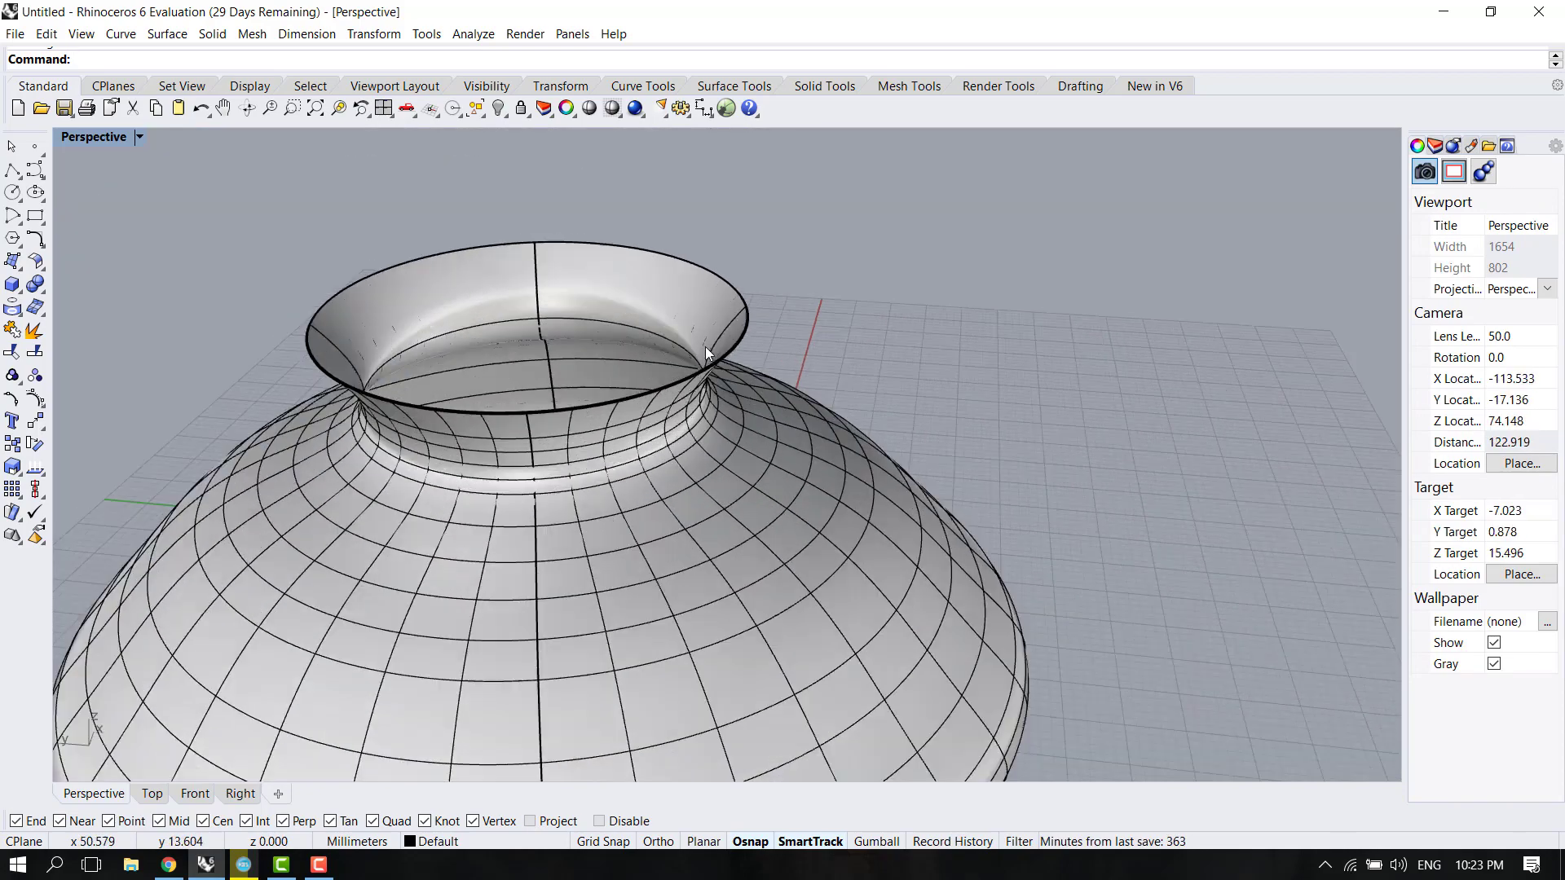
{"action": "scroll", "coordinate": [706, 356], "scroll_direction": "up", "scroll_amount": 2}
{"action": "scroll", "coordinate": [708, 367], "scroll_direction": "up", "scroll_amount": 1}
{"action": "scroll", "coordinate": [708, 377], "scroll_direction": "up", "scroll_amount": 1}
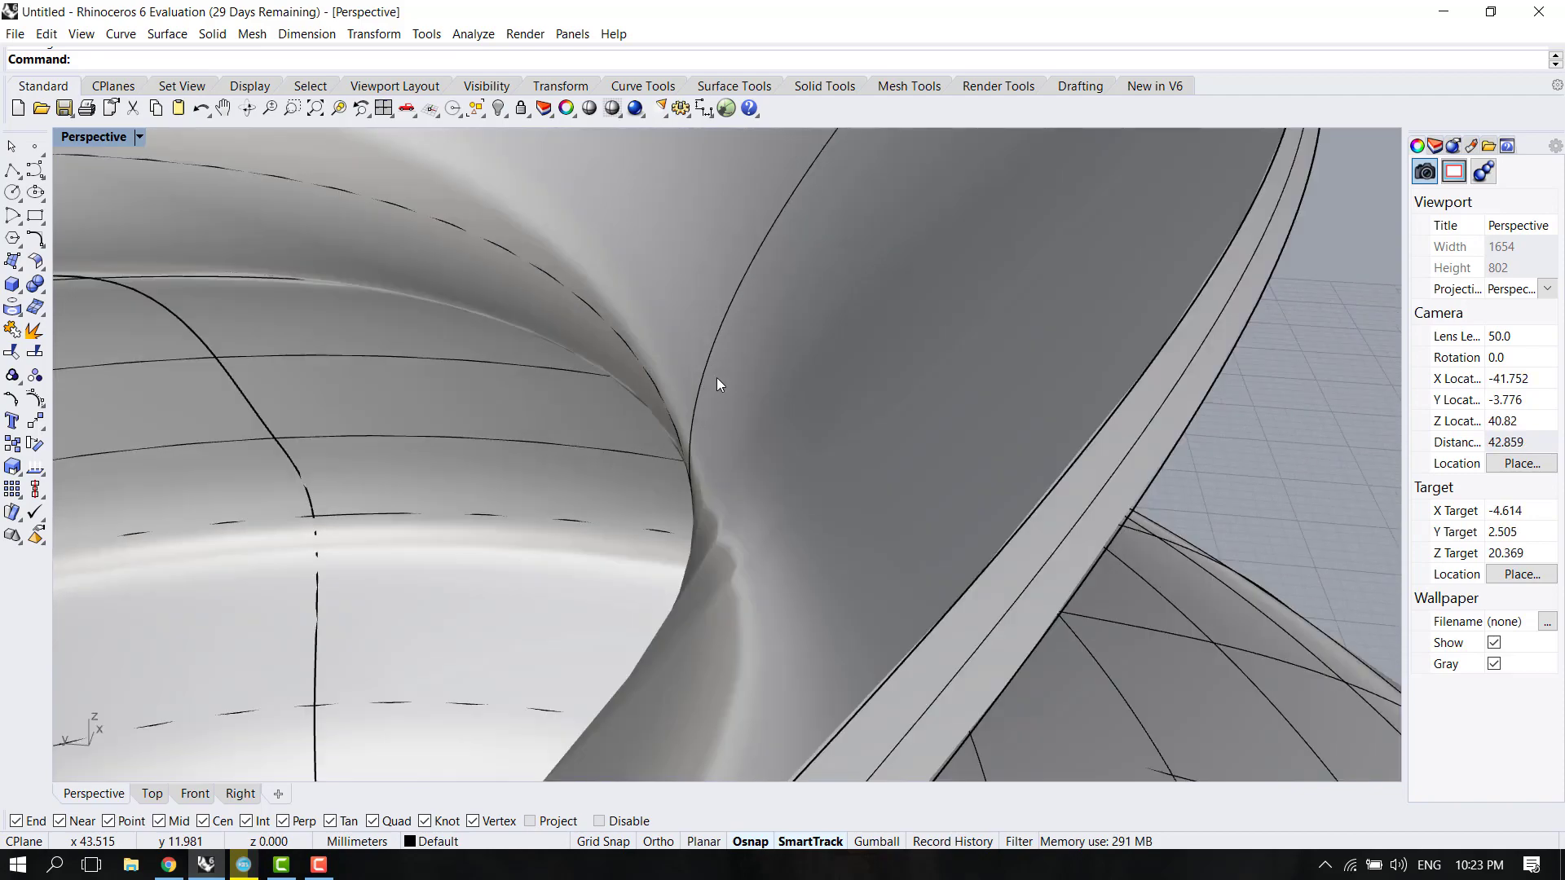
{"action": "scroll", "coordinate": [782, 391], "scroll_direction": "up", "scroll_amount": 1}
{"action": "scroll", "coordinate": [730, 438], "scroll_direction": "down", "scroll_amount": 2}
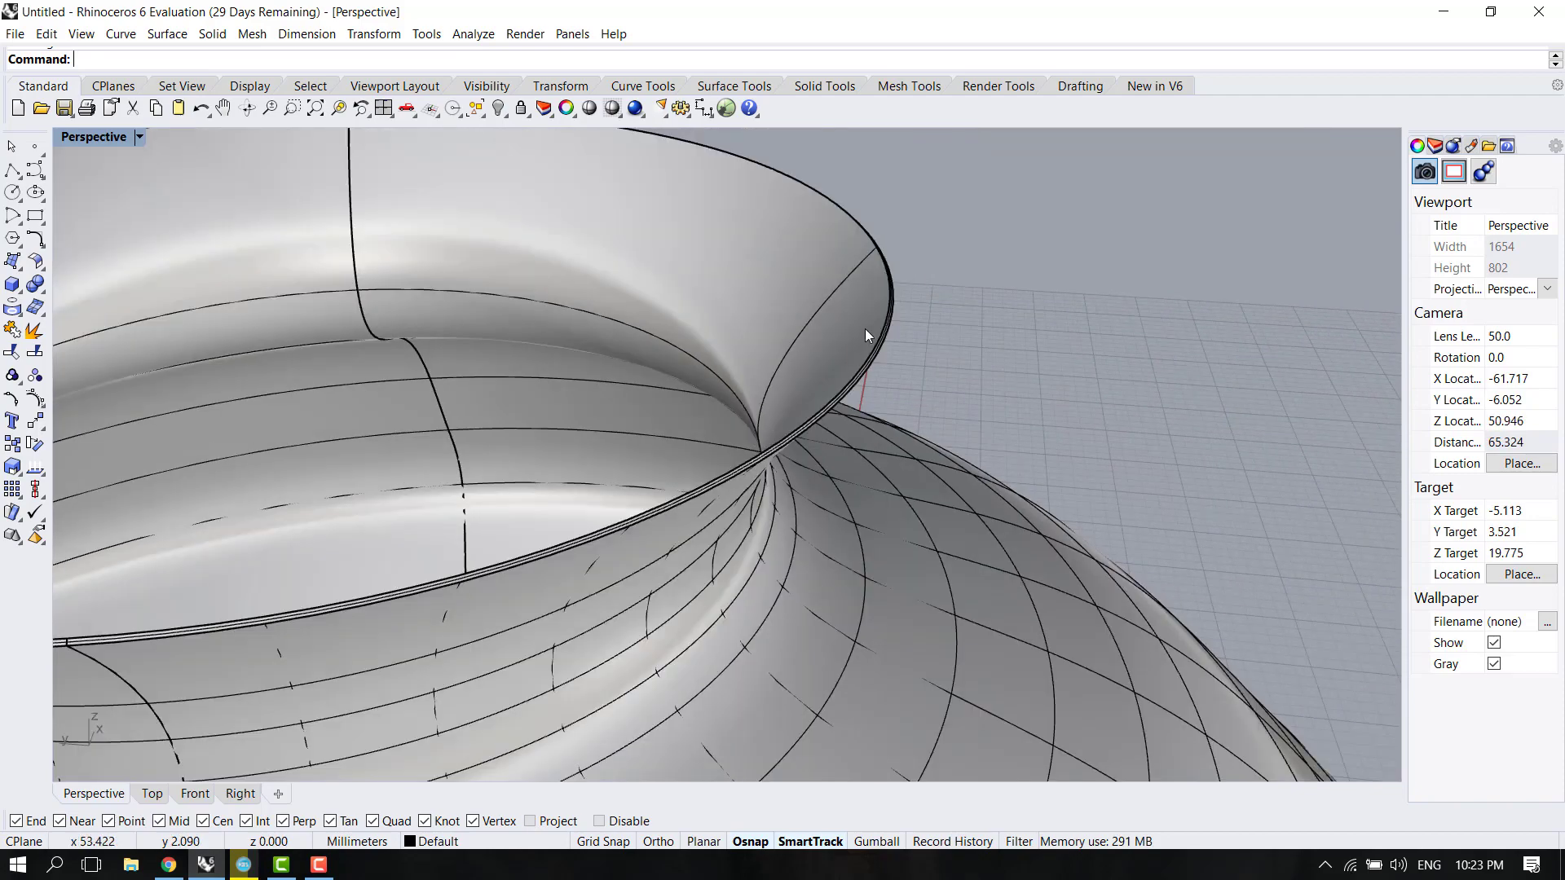
{"action": "scroll", "coordinate": [885, 290], "scroll_direction": "down", "scroll_amount": 1}
{"action": "left_click", "coordinate": [868, 285]}
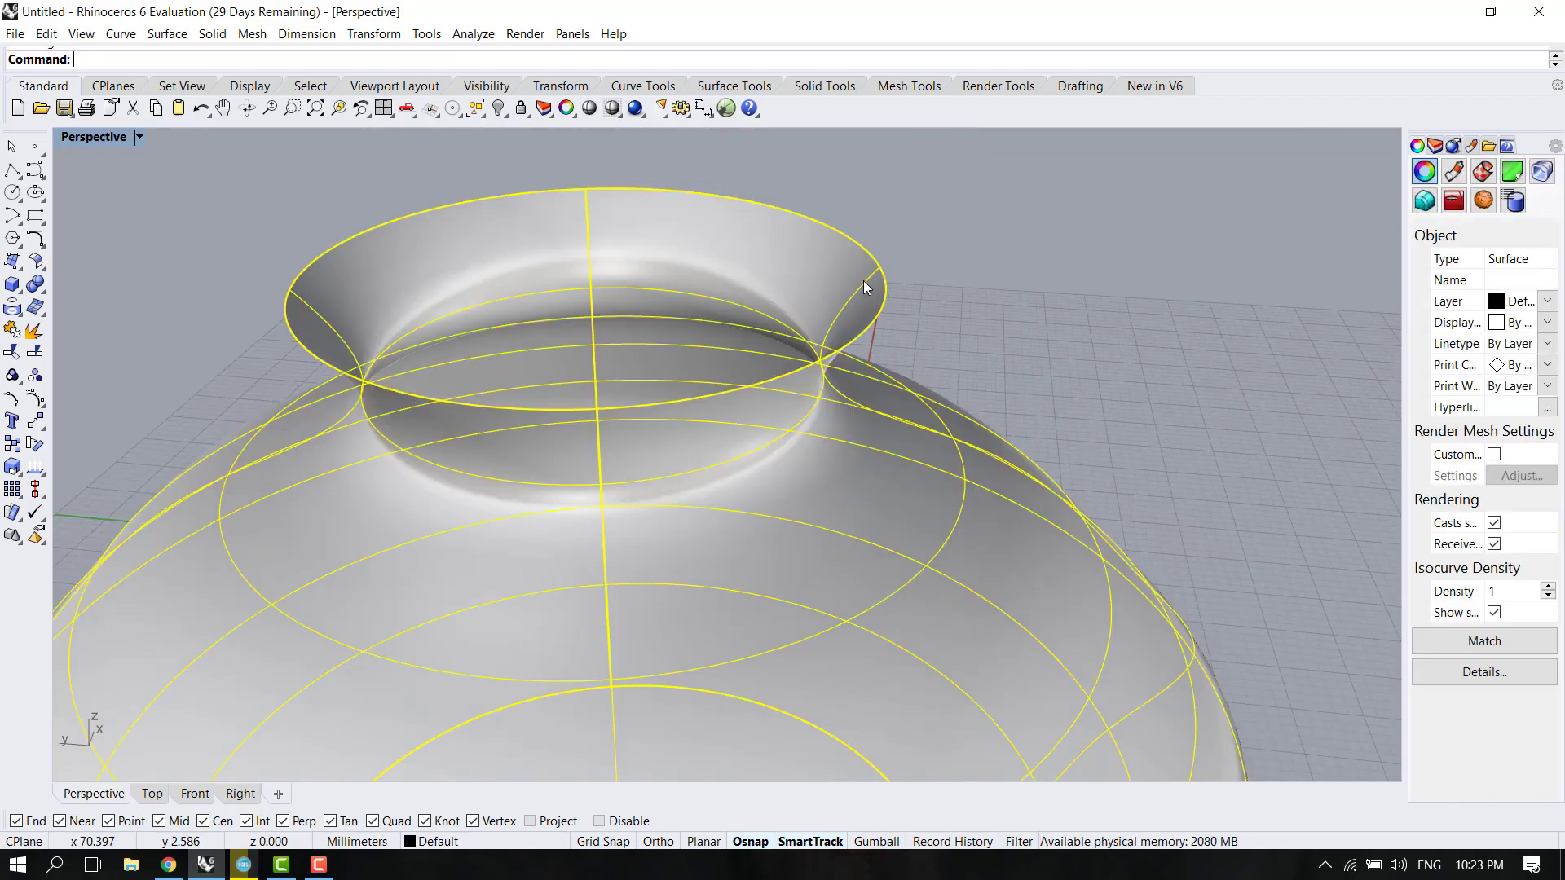
{"action": "left_click", "coordinate": [901, 168]}
{"action": "scroll", "coordinate": [807, 269], "scroll_direction": "down", "scroll_amount": 2}
{"action": "left_click", "coordinate": [766, 404]}
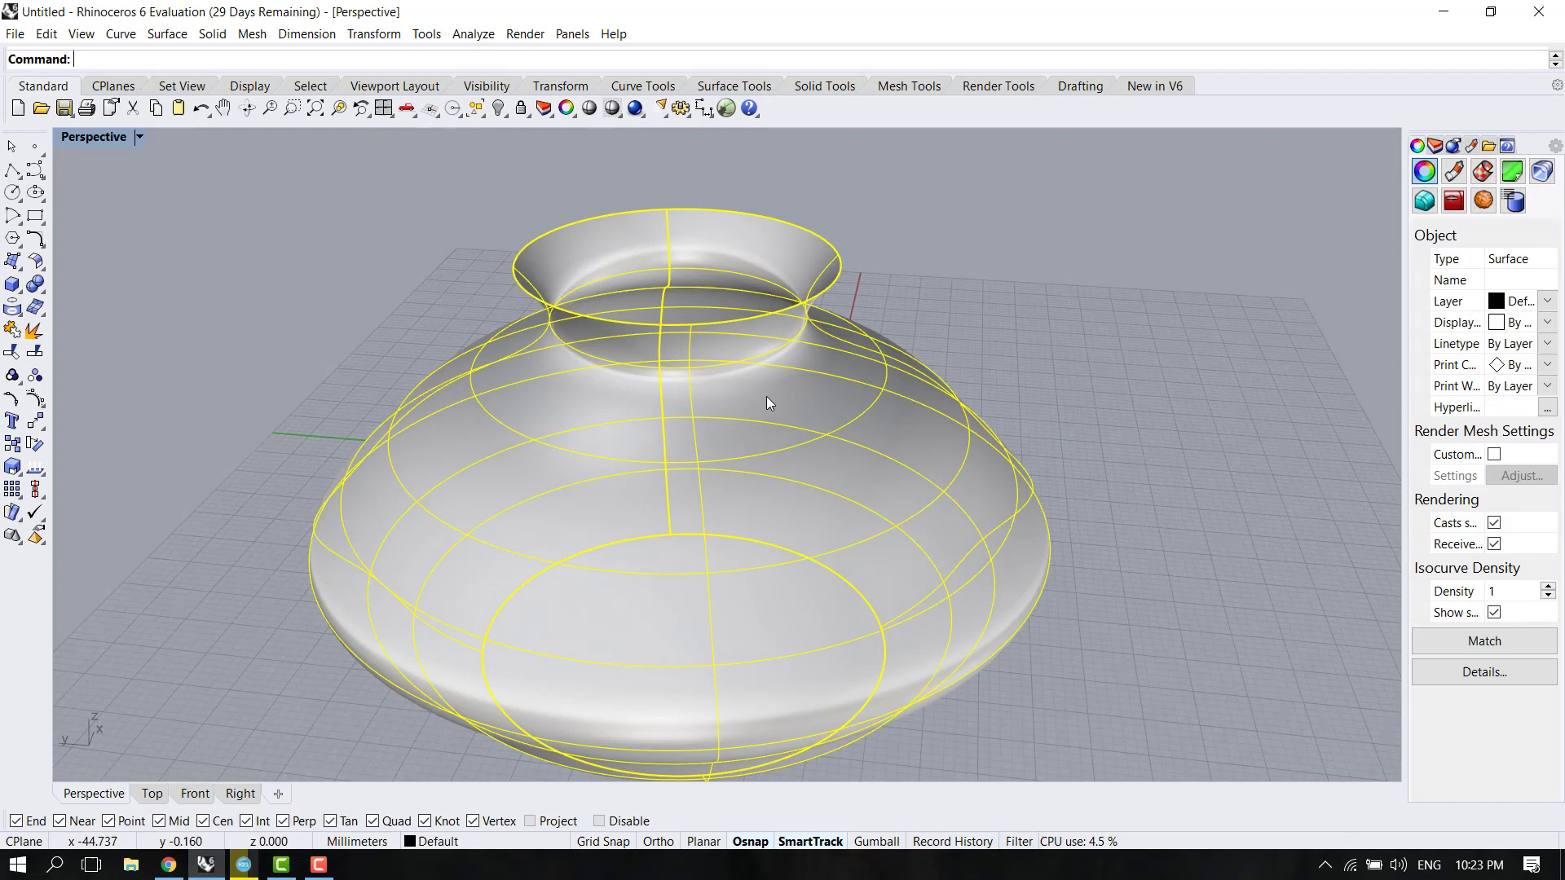
{"action": "type", "text": "OffsetSrf"}
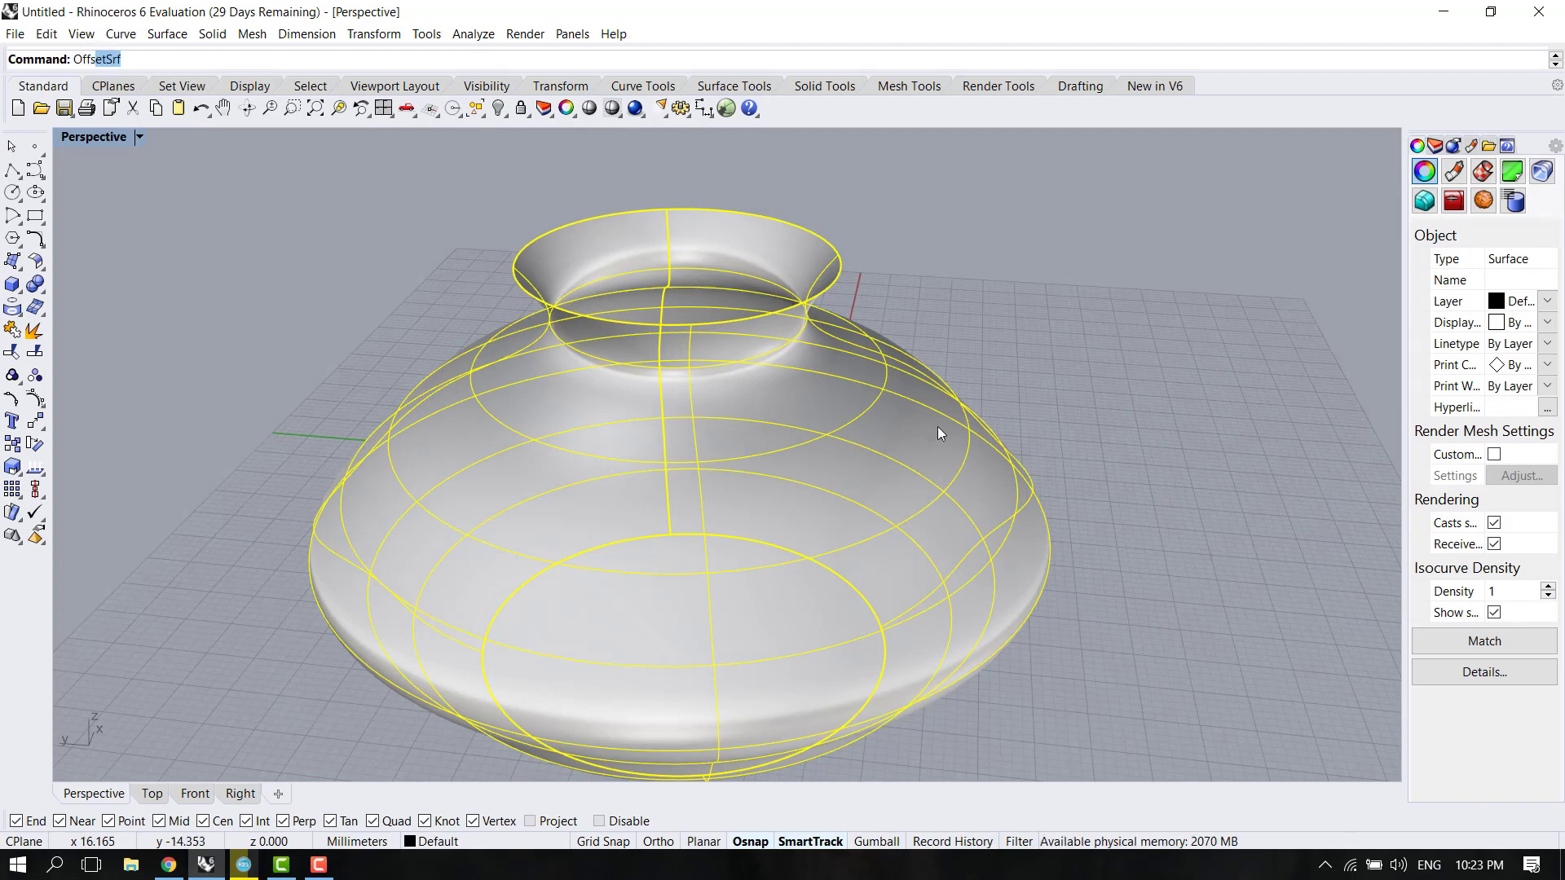
Offset the vase surface outward by 0.25 with OffsetSrf to form a solid wall.
{"action": "key", "text": "Return"}
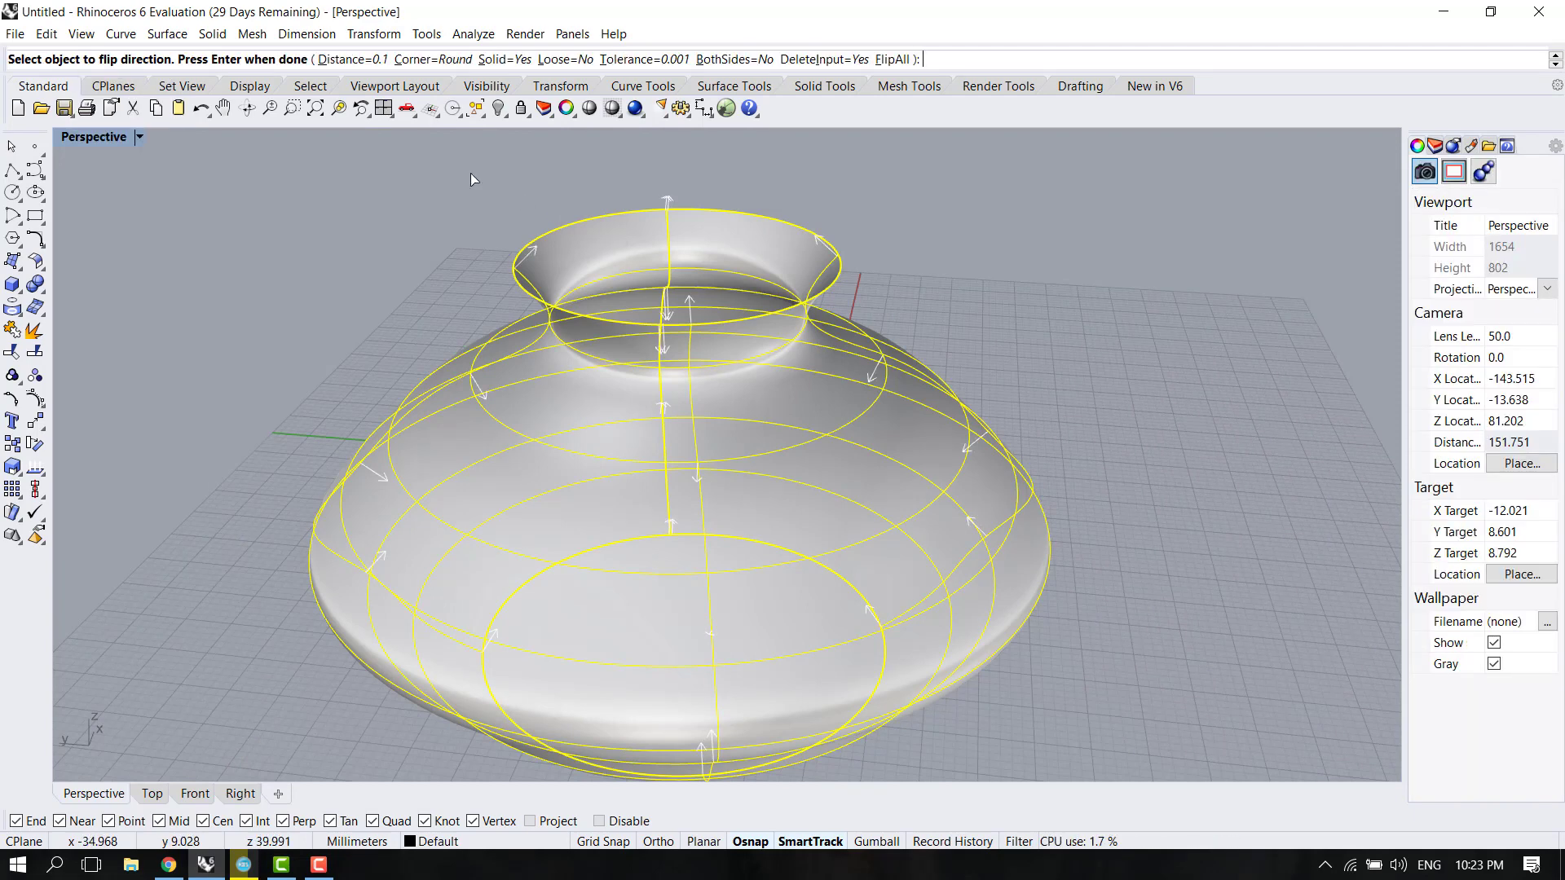
{"action": "left_click", "coordinate": [354, 61]}
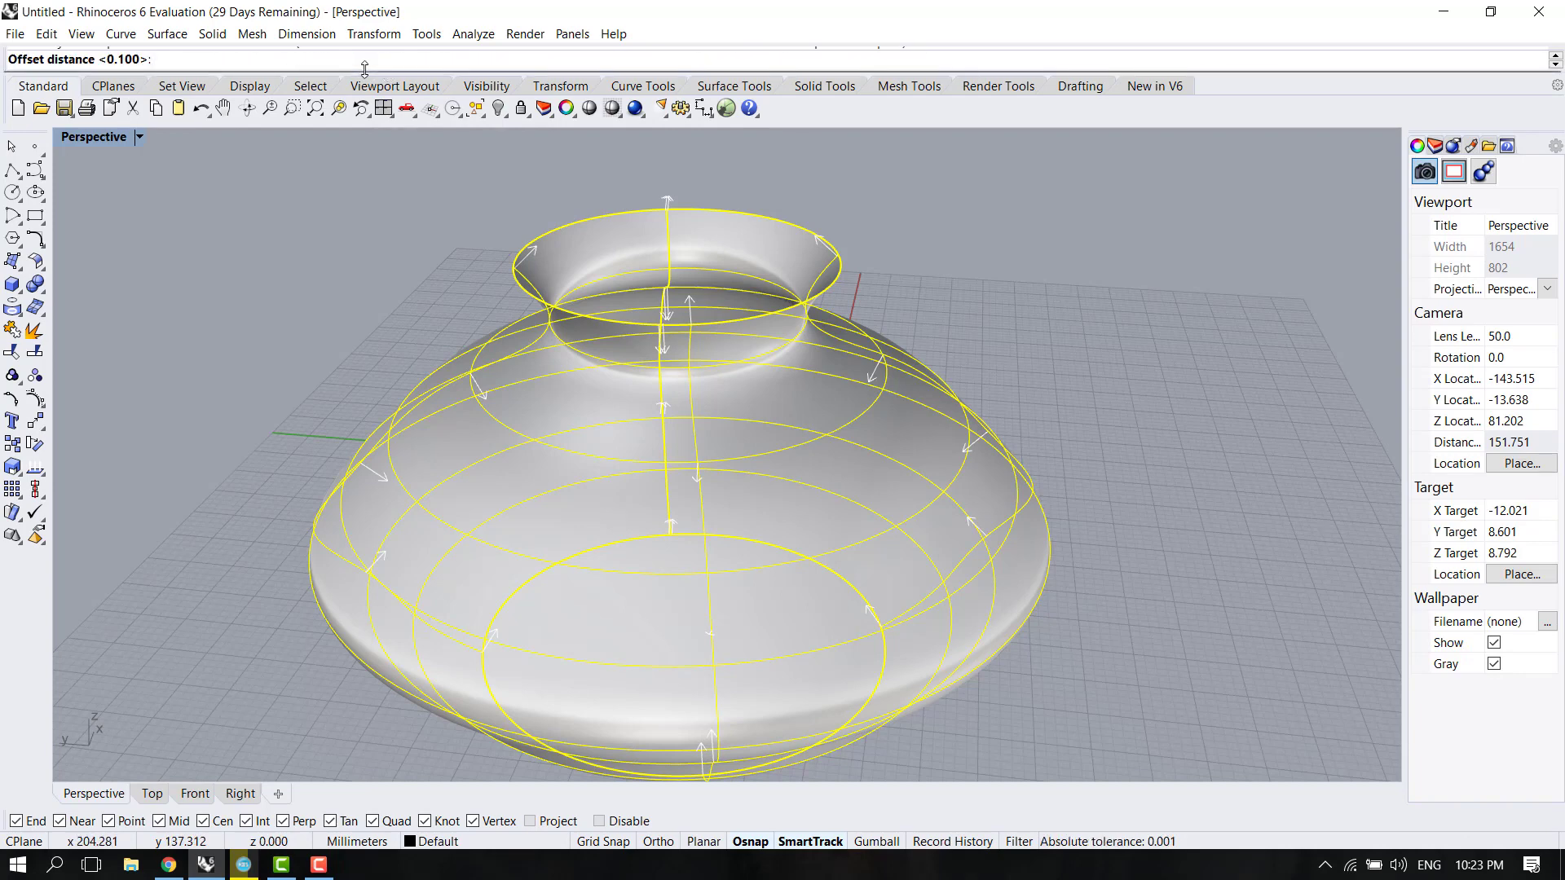
{"action": "type", "text": "0.25"}
{"action": "key", "text": "Return"}
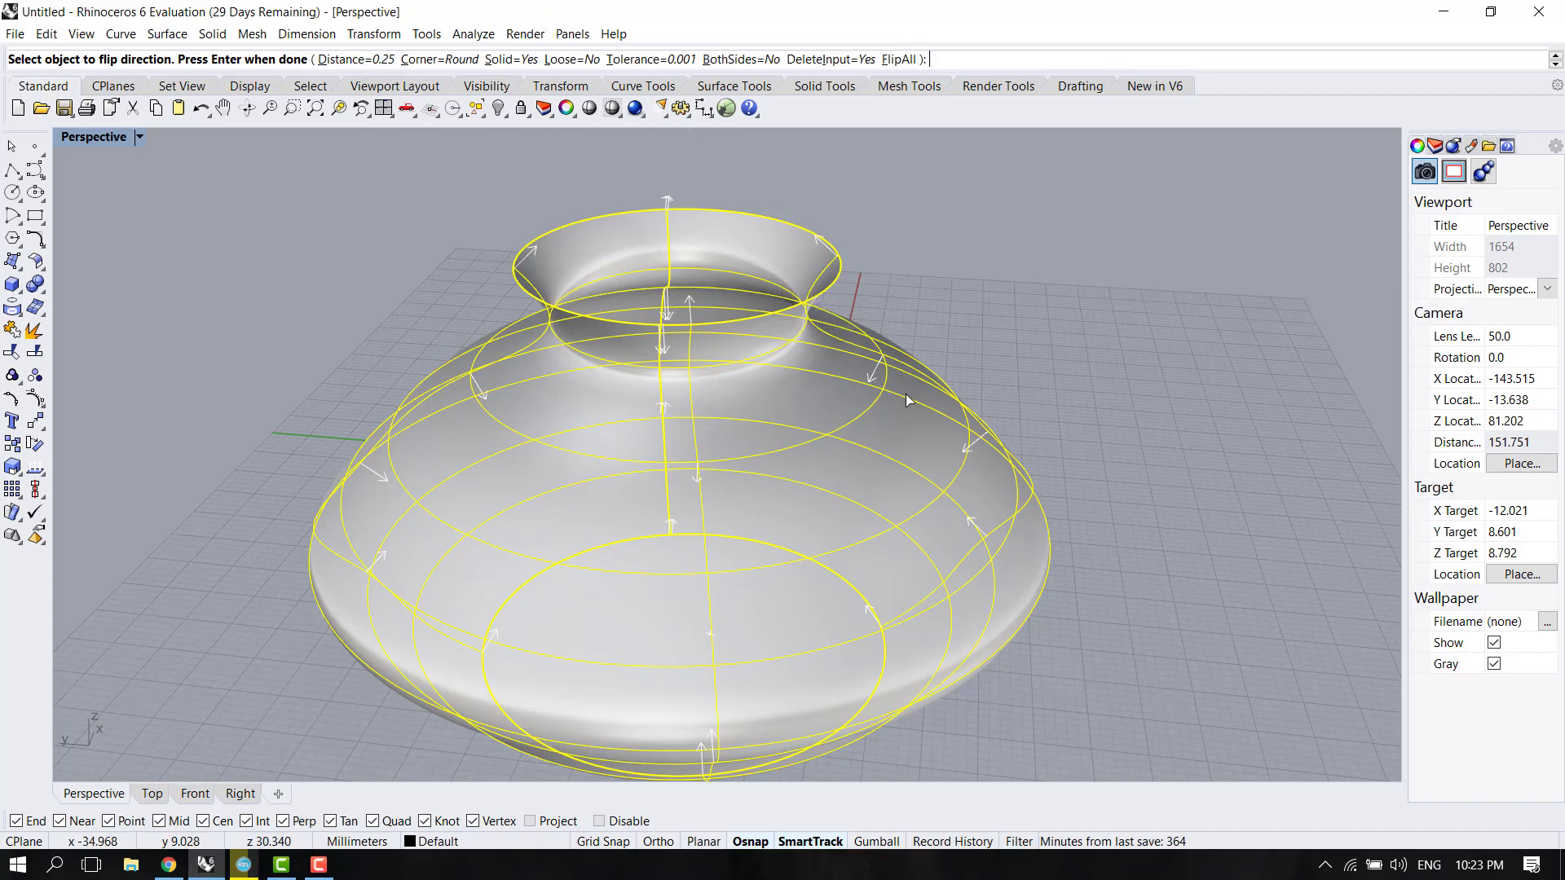
{"action": "left_click", "coordinate": [833, 451]}
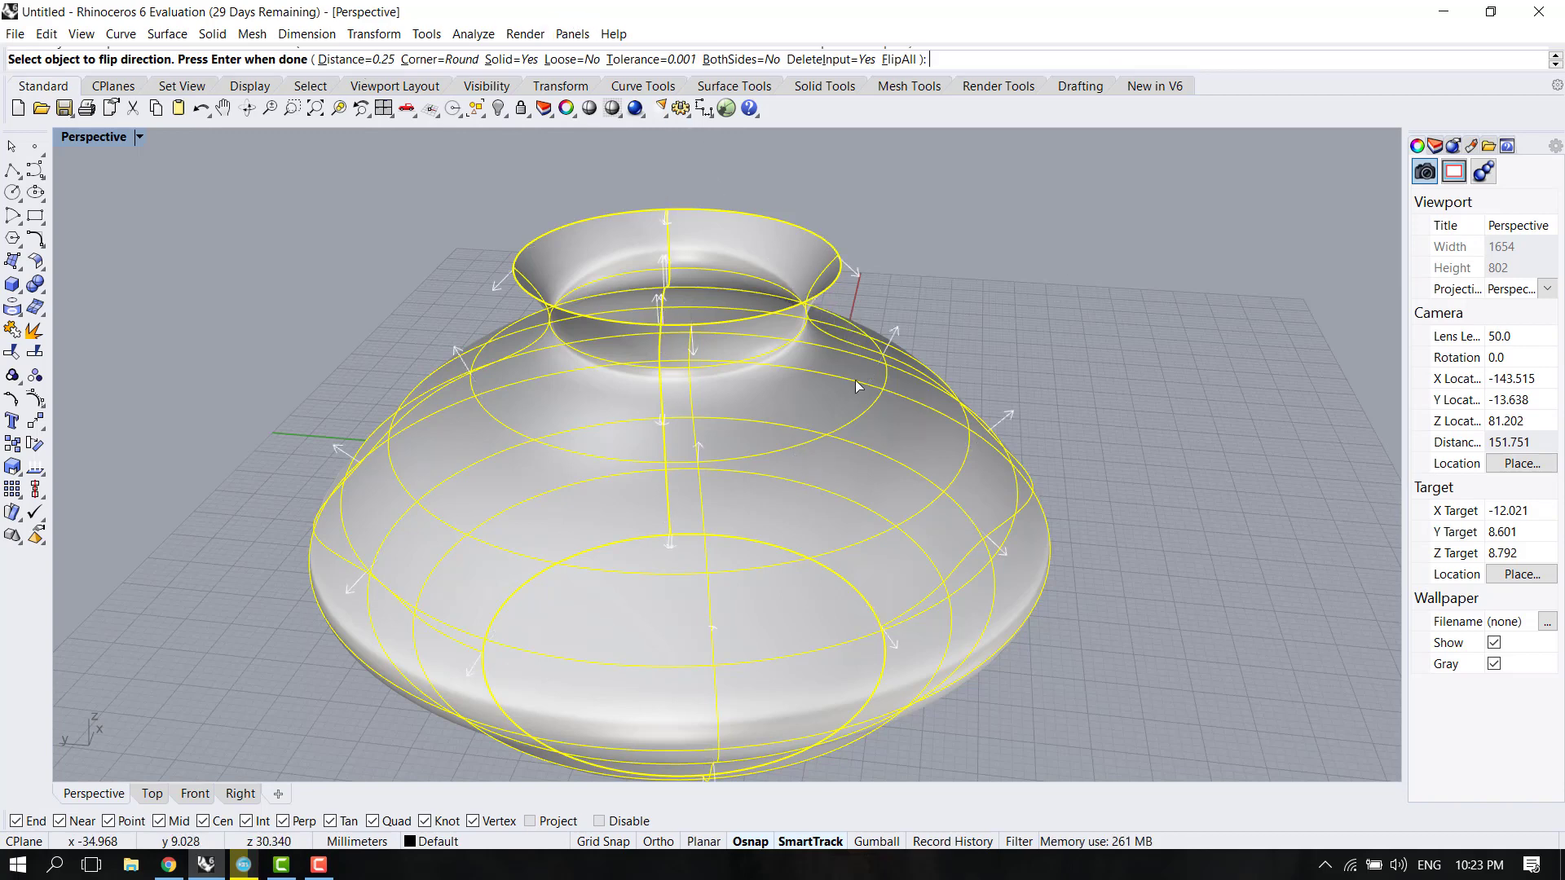
{"action": "key", "text": "Return"}
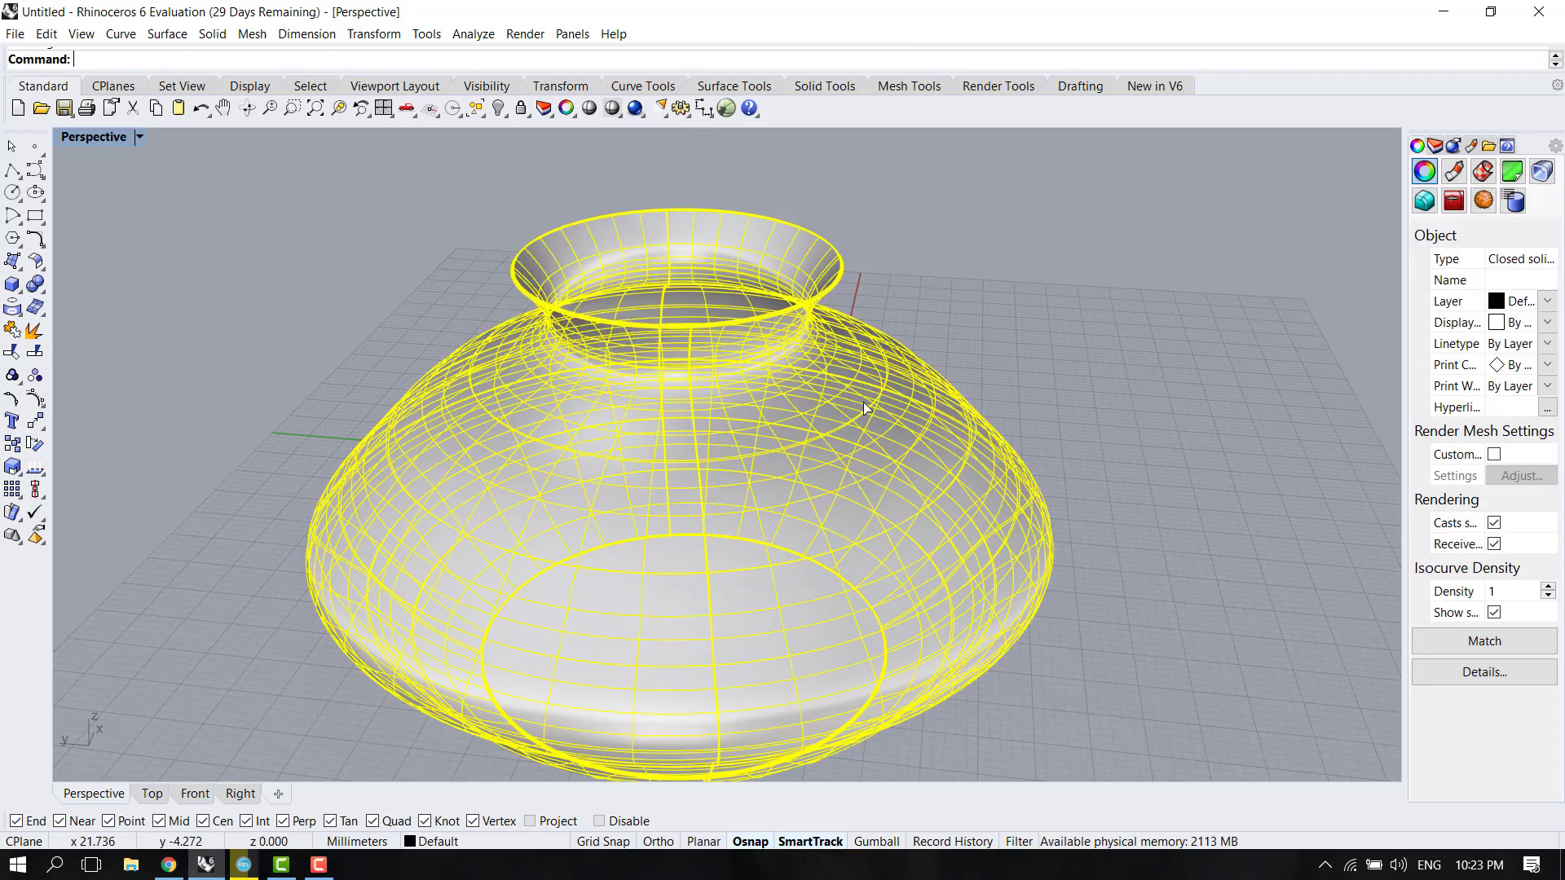
{"action": "key", "text": "Escape"}
{"action": "scroll", "coordinate": [833, 229], "scroll_direction": "up", "scroll_amount": 5}
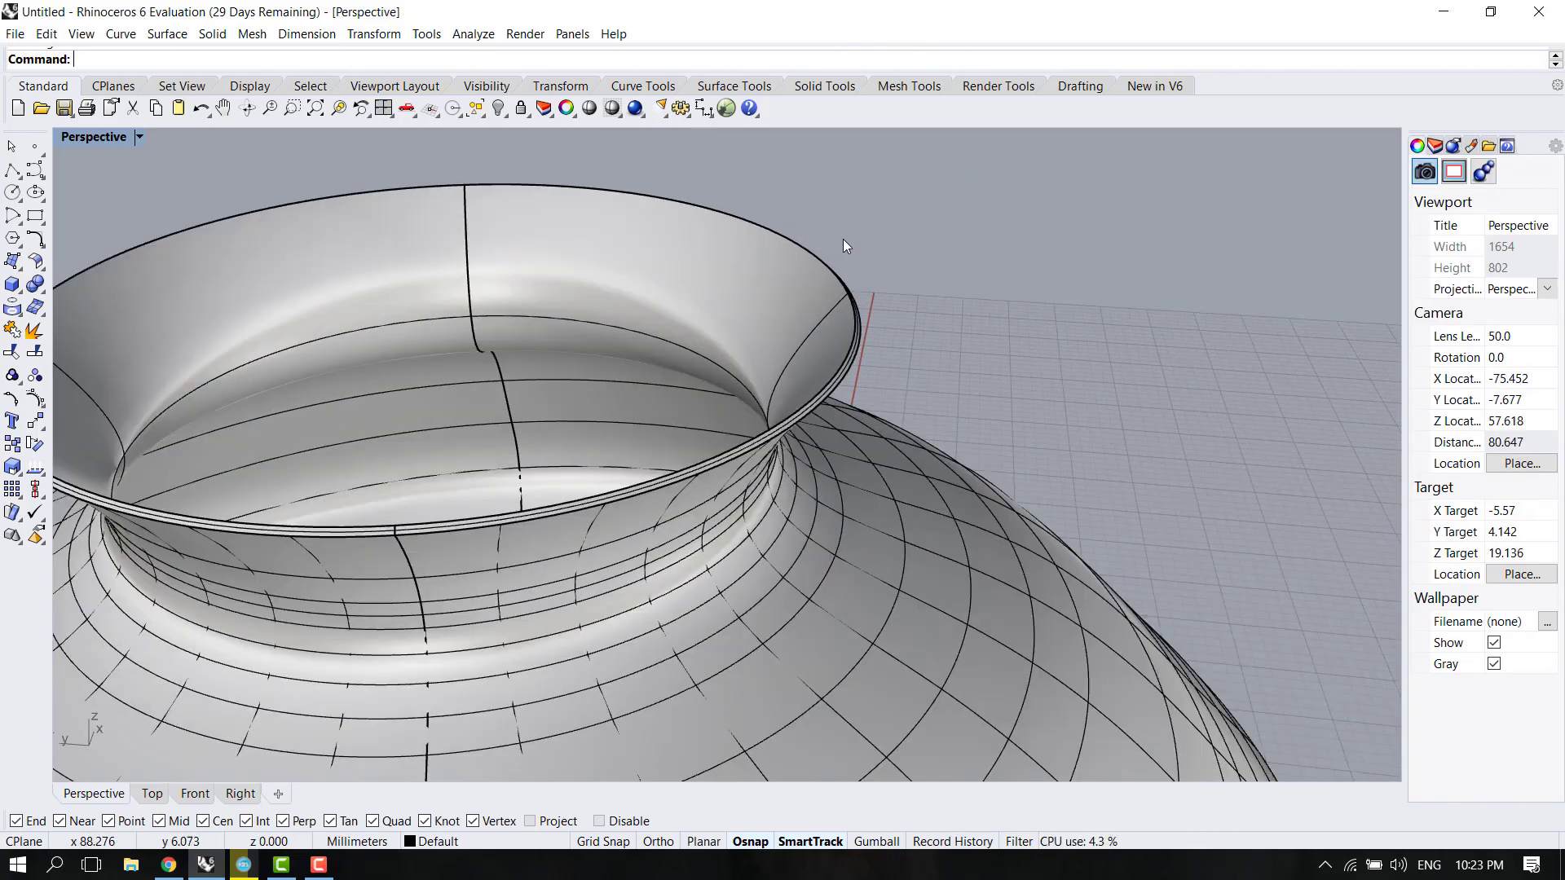
{"action": "middle_click", "coordinate": [891, 278]}
{"action": "mouse_move", "coordinate": [947, 202]}
{"action": "right_mouse_down"}
{"action": "mouse_move", "coordinate": [1020, 359]}
{"action": "mouse_move", "coordinate": [930, 364]}
{"action": "right_mouse_up"}
{"action": "scroll", "coordinate": [656, 287], "scroll_direction": "down", "scroll_amount": 1}
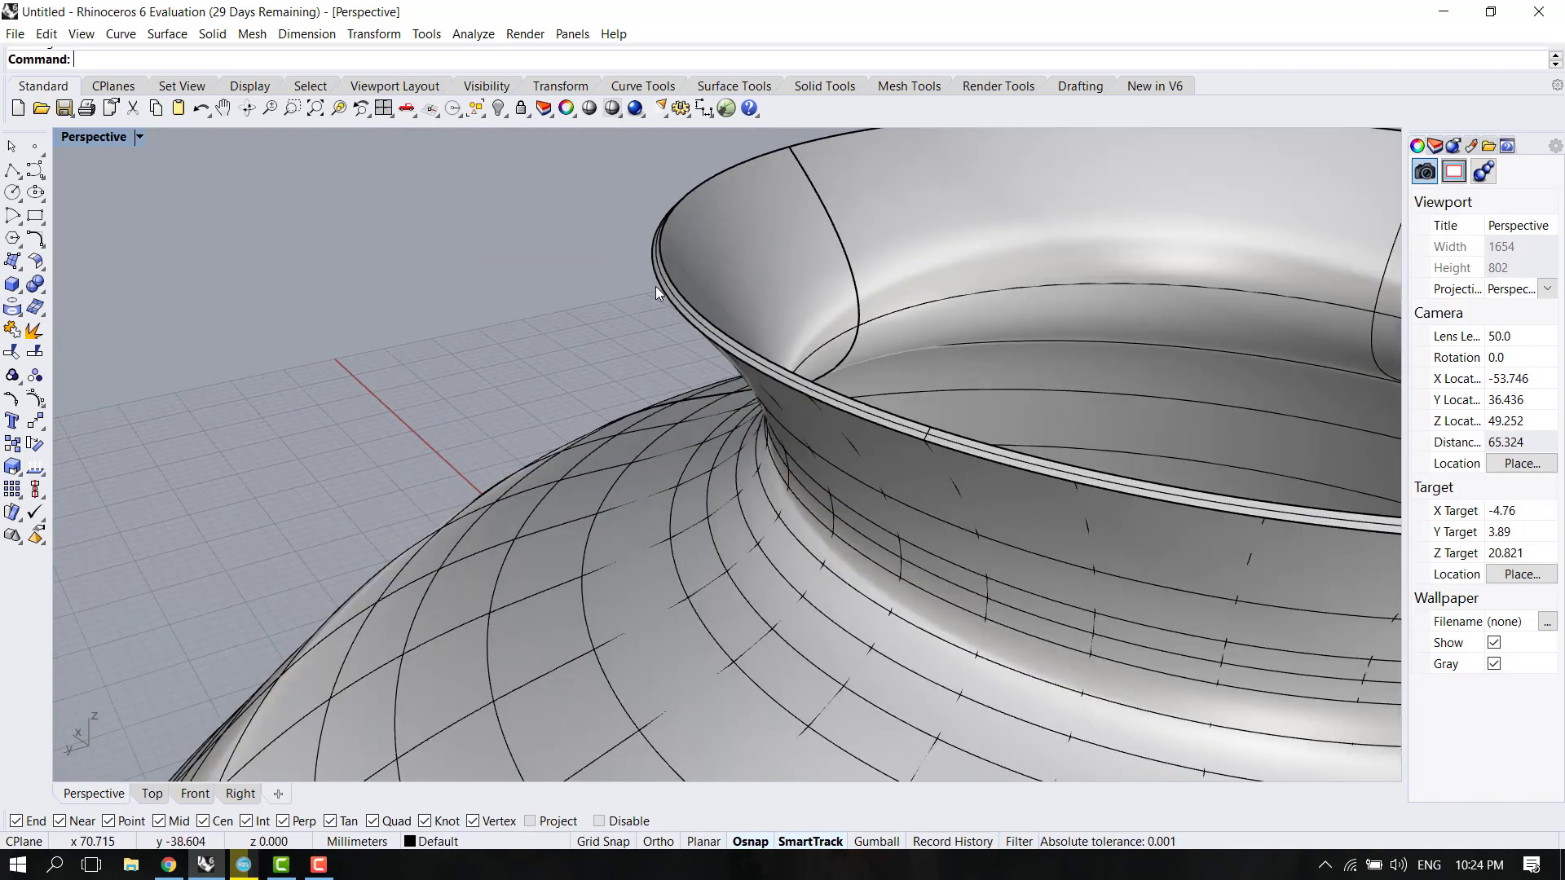
{"action": "scroll", "coordinate": [652, 286], "scroll_direction": "down", "scroll_amount": 2}
{"action": "scroll", "coordinate": [772, 353], "scroll_direction": "down", "scroll_amount": 1}
{"action": "scroll", "coordinate": [712, 312], "scroll_direction": "down", "scroll_amount": 1}
{"action": "scroll", "coordinate": [712, 312], "scroll_direction": "down", "scroll_amount": 1}
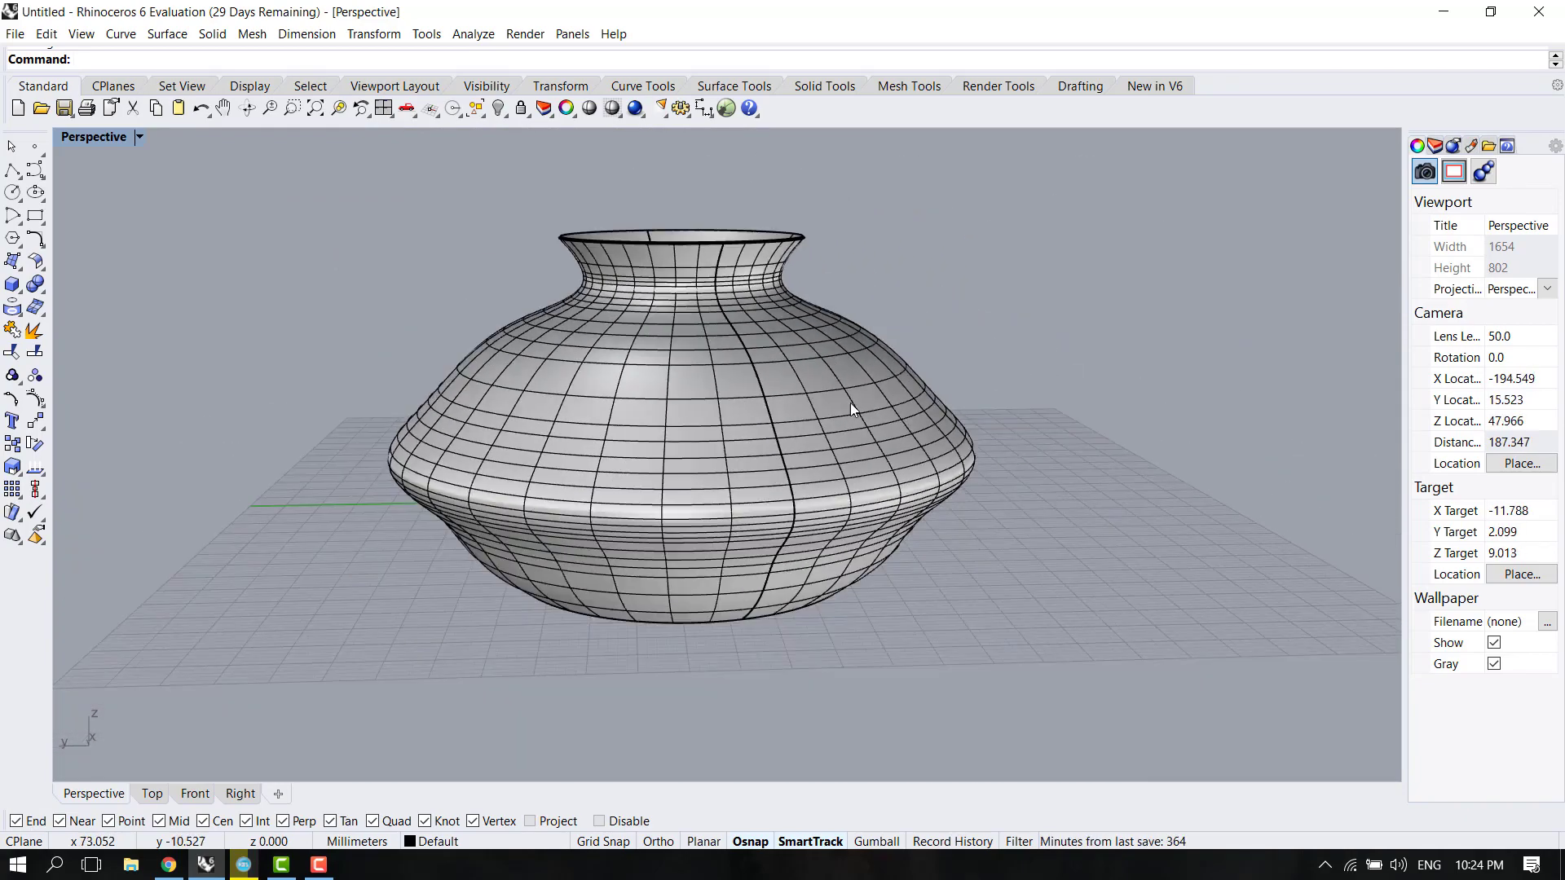
{"action": "scroll", "coordinate": [956, 305], "scroll_direction": "down", "scroll_amount": 3}
{"action": "scroll", "coordinate": [989, 297], "scroll_direction": "down", "scroll_amount": 1}
{"action": "right_click_drag", "start_coordinate": [1102, 328], "coordinate": [1038, 233]}
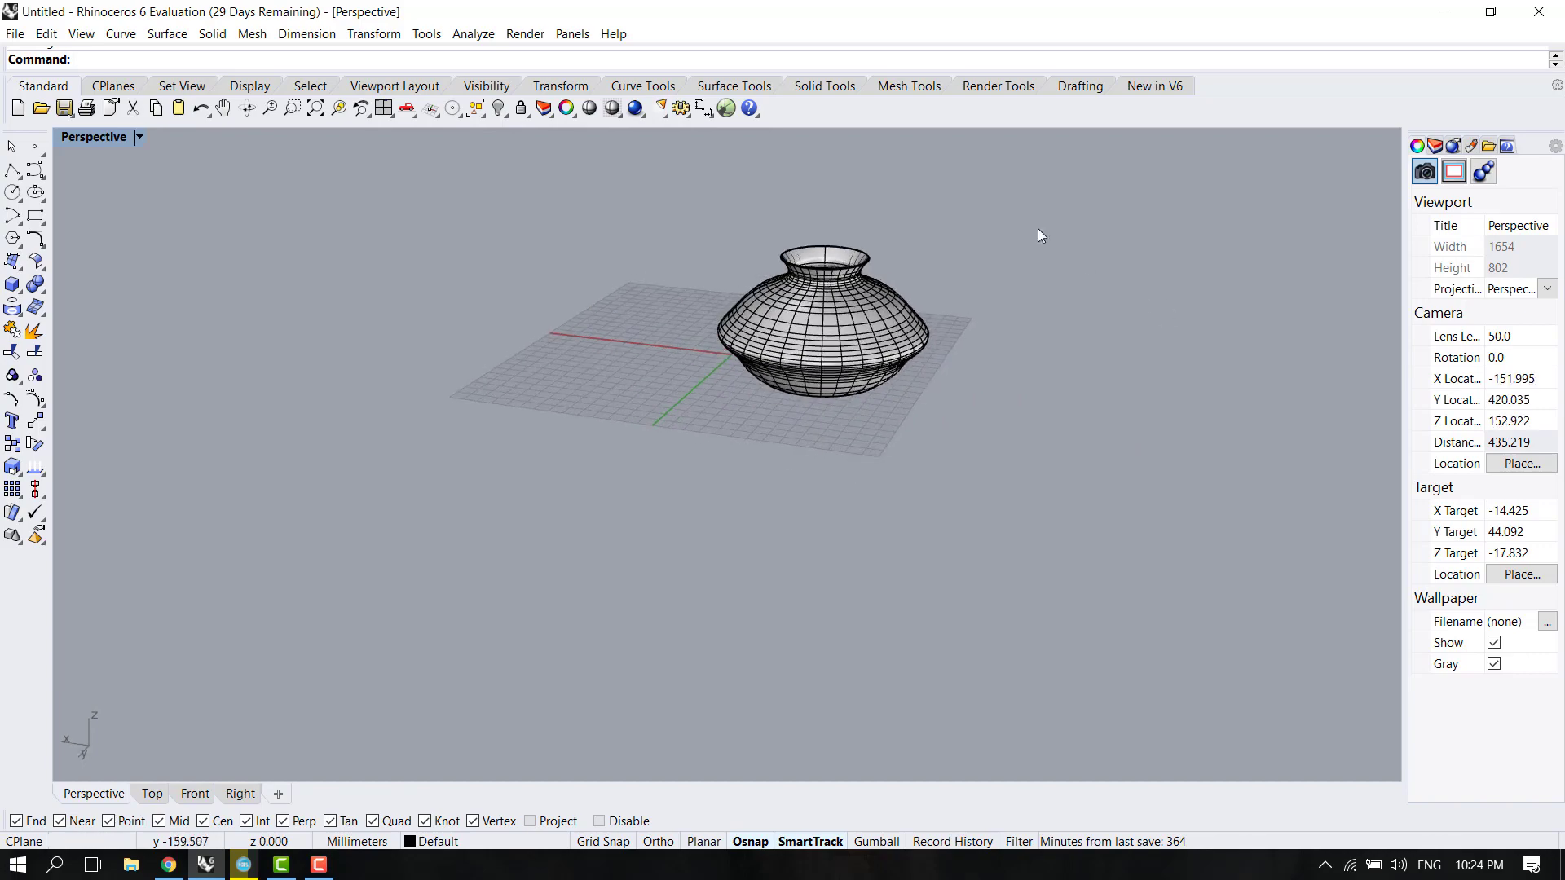
{"action": "right_click_drag", "start_coordinate": [902, 251], "coordinate": [868, 273]}
{"action": "scroll", "coordinate": [964, 273], "scroll_direction": "up", "scroll_amount": 2}
{"action": "mouse_move", "coordinate": [965, 273]}
{"action": "right_mouse_down"}
{"action": "mouse_move", "coordinate": [1060, 259]}
{"action": "mouse_move", "coordinate": [1185, 304]}
{"action": "mouse_move", "coordinate": [1108, 378]}
{"action": "mouse_move", "coordinate": [691, 353]}
{"action": "right_mouse_up"}
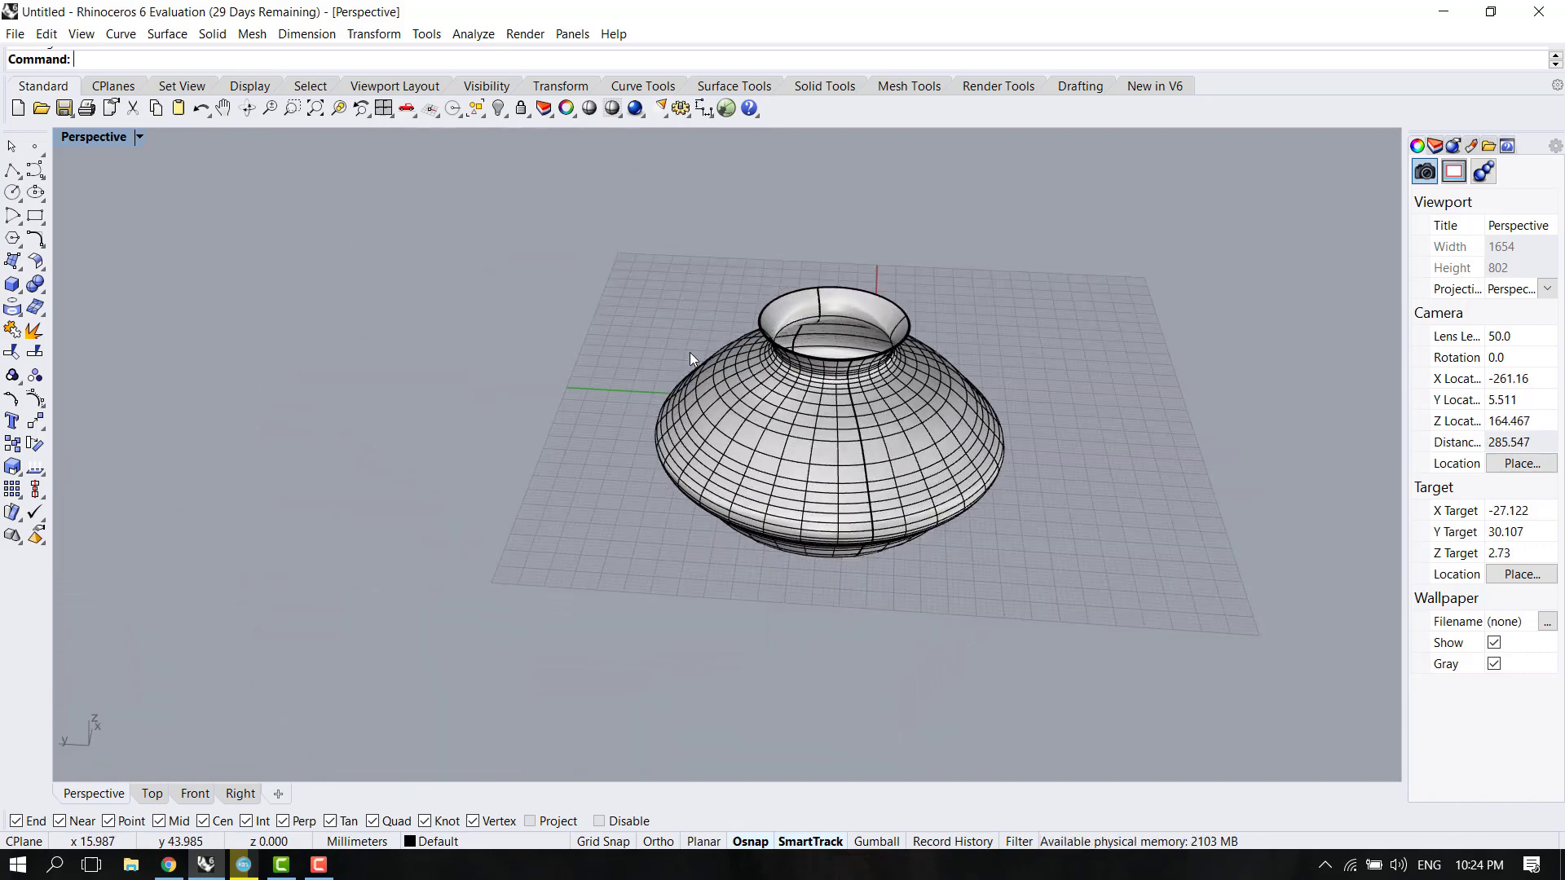
{"action": "scroll", "coordinate": [689, 353], "scroll_direction": "down", "scroll_amount": 2}
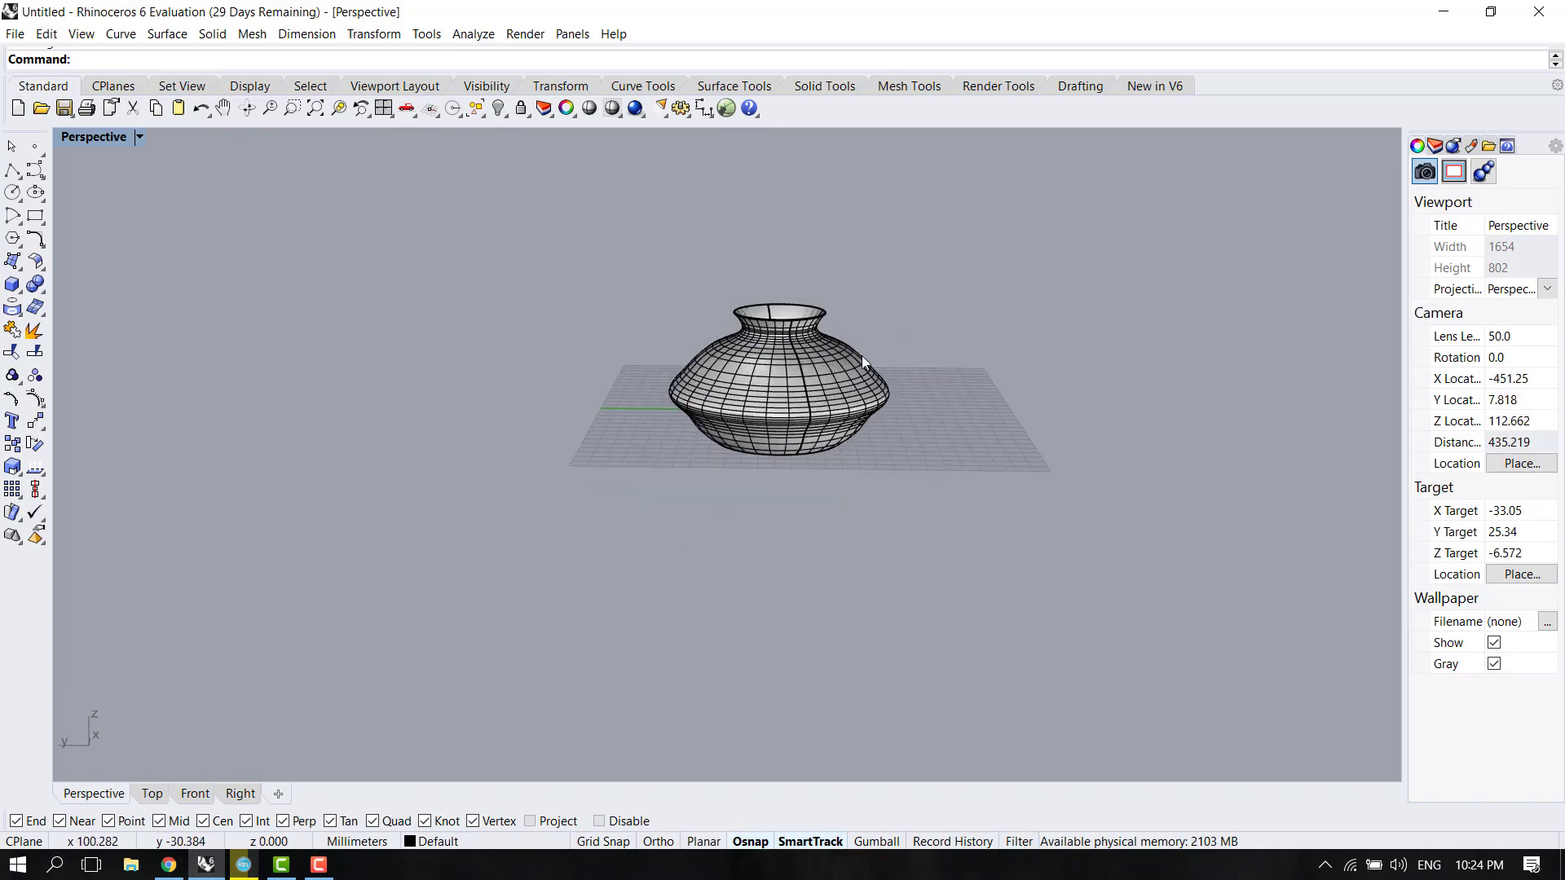
{"action": "scroll", "coordinate": [833, 369], "scroll_direction": "up", "scroll_amount": 2}
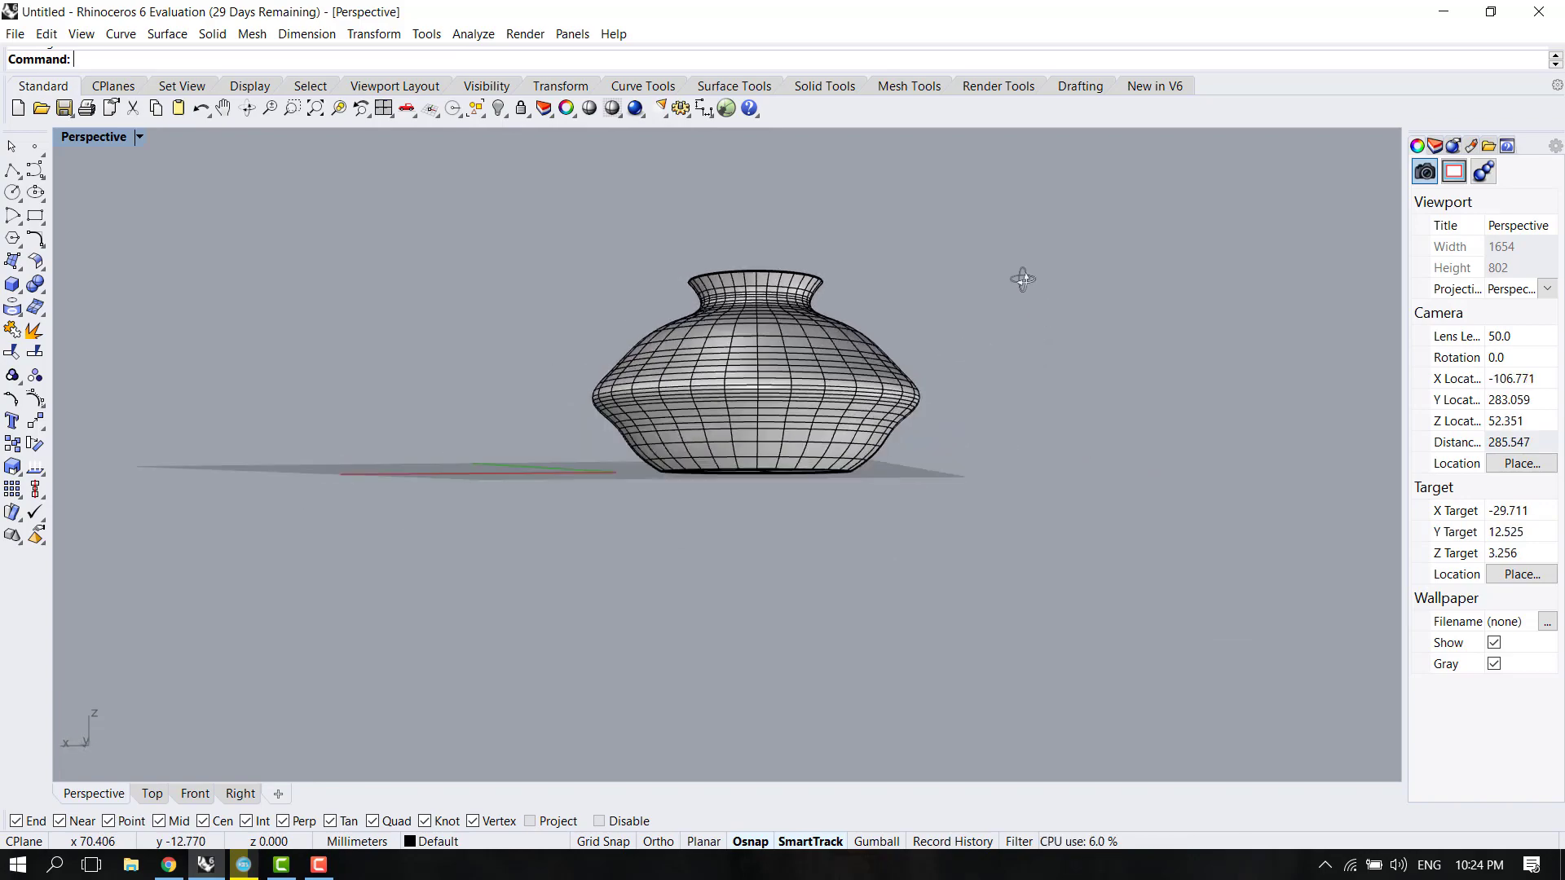